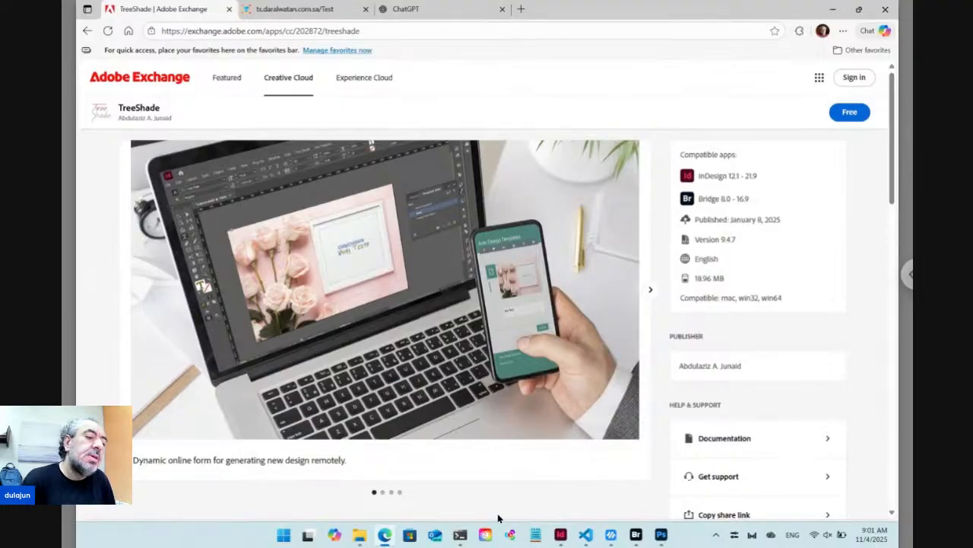
Switch to the terminal and examine the node main.js session and the ngrok tunnel session.
click(466, 537)
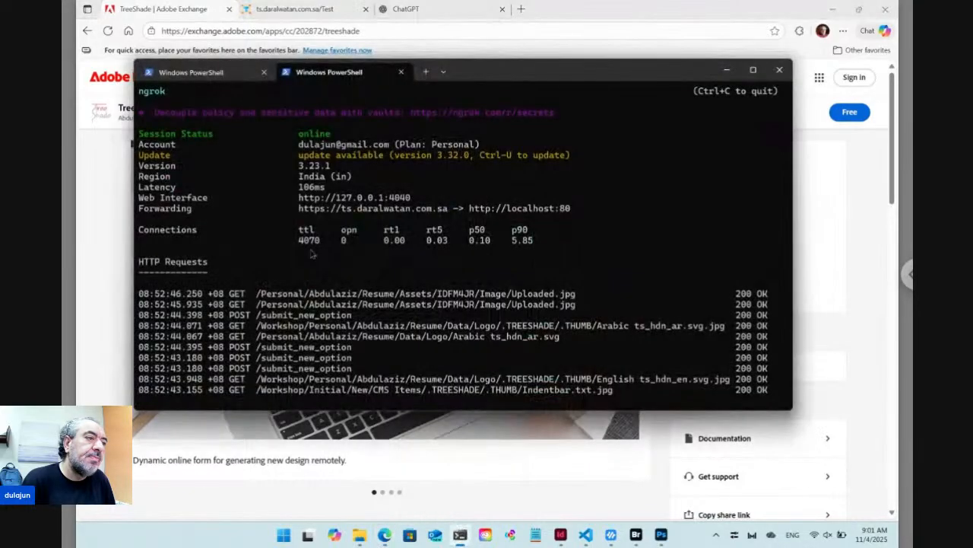
click(198, 74)
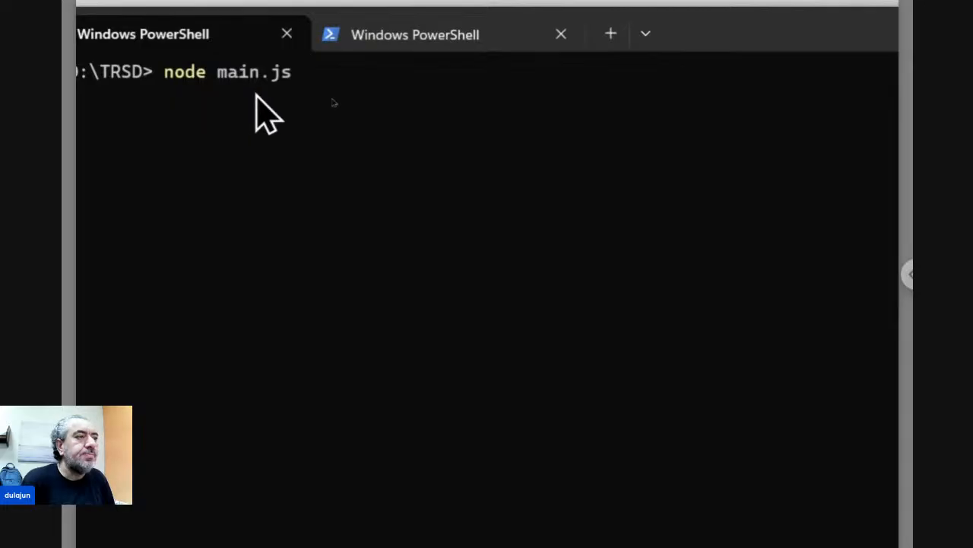
click(450, 73)
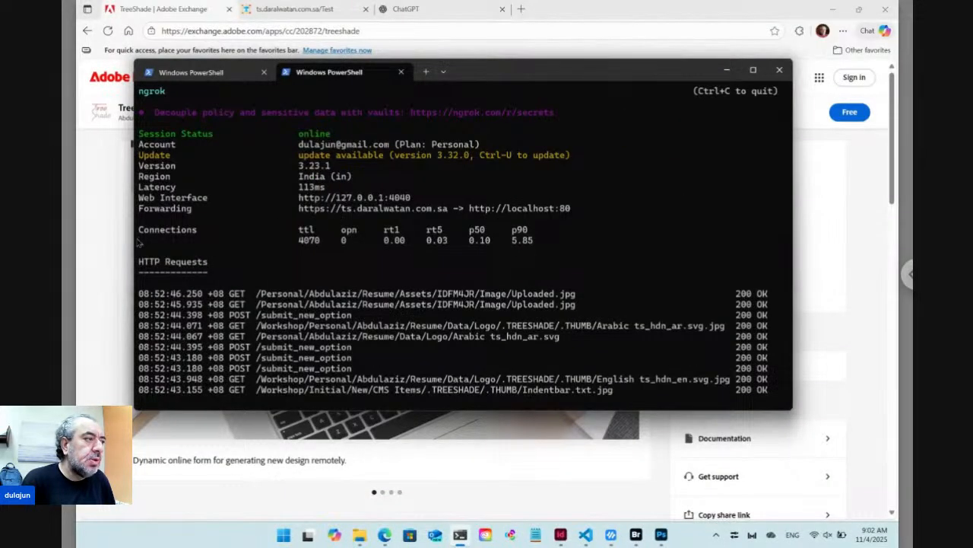
click(130, 244)
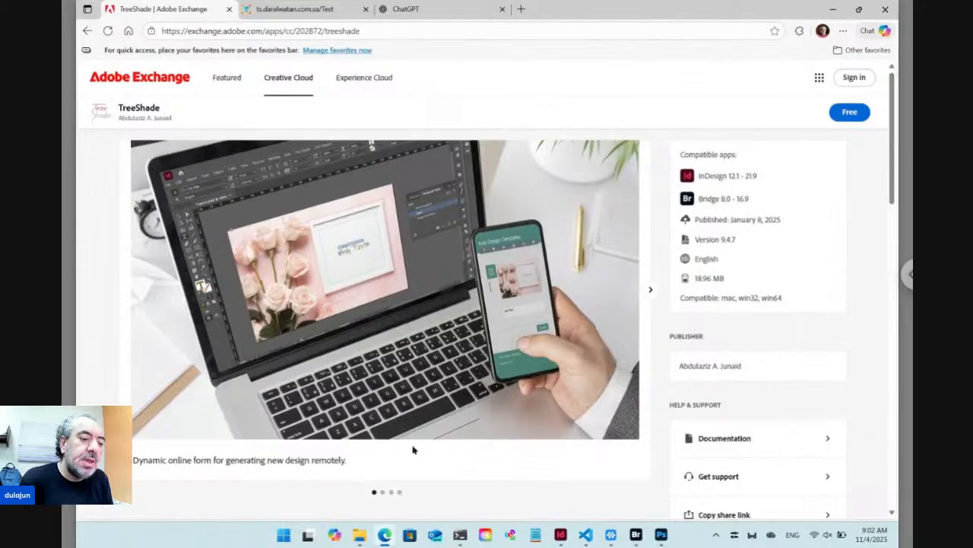
Switch to InDesign and examine the window commands and the Tree Shade plug-in commands without a document open.
click(561, 534)
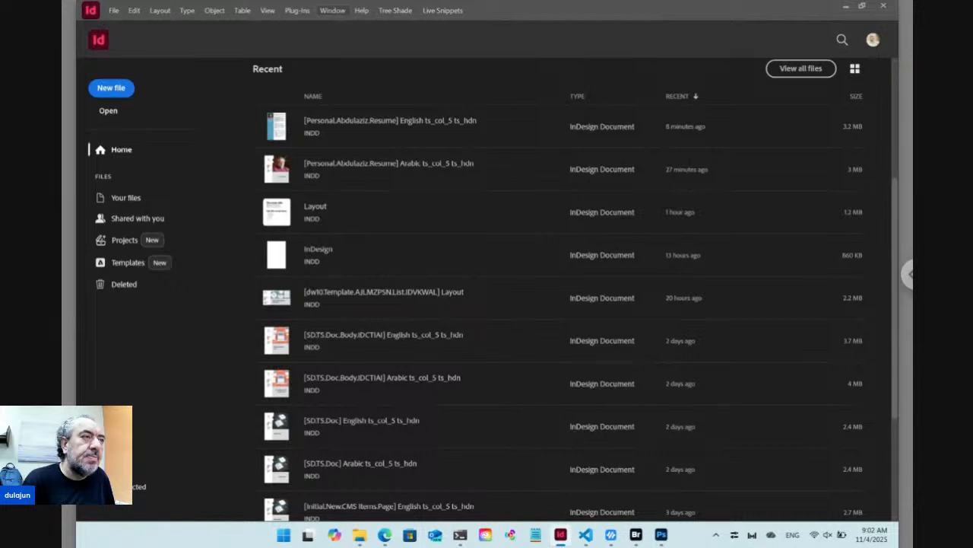
click(332, 11)
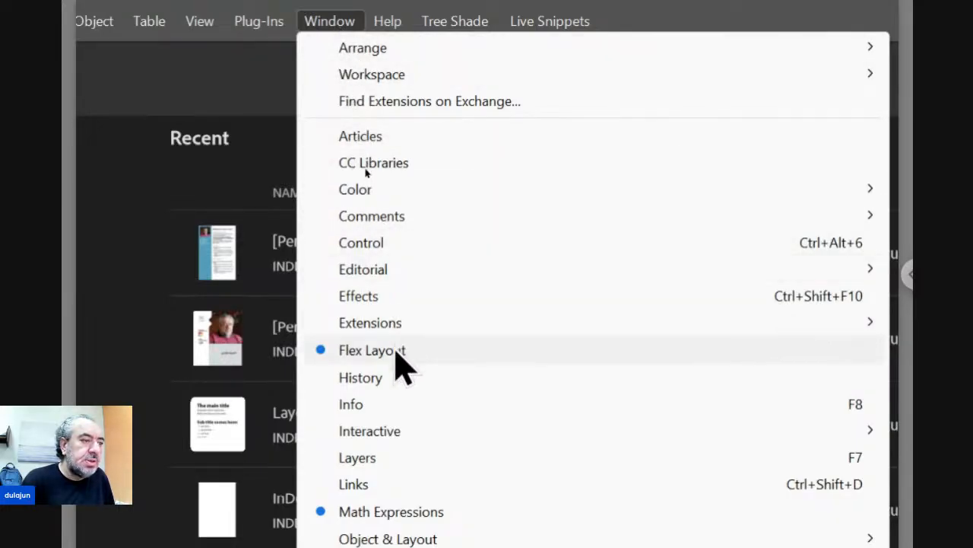
mouse_move(395, 326)
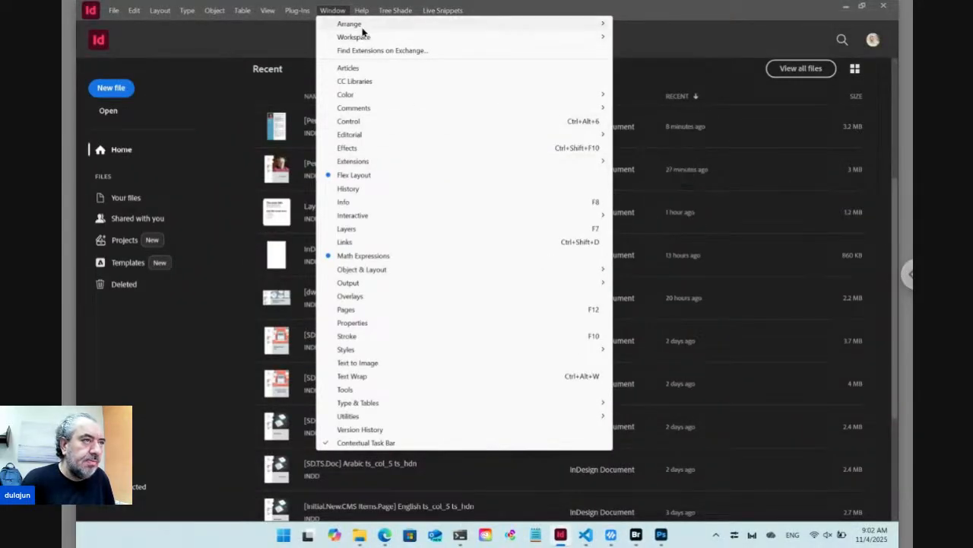
click(390, 11)
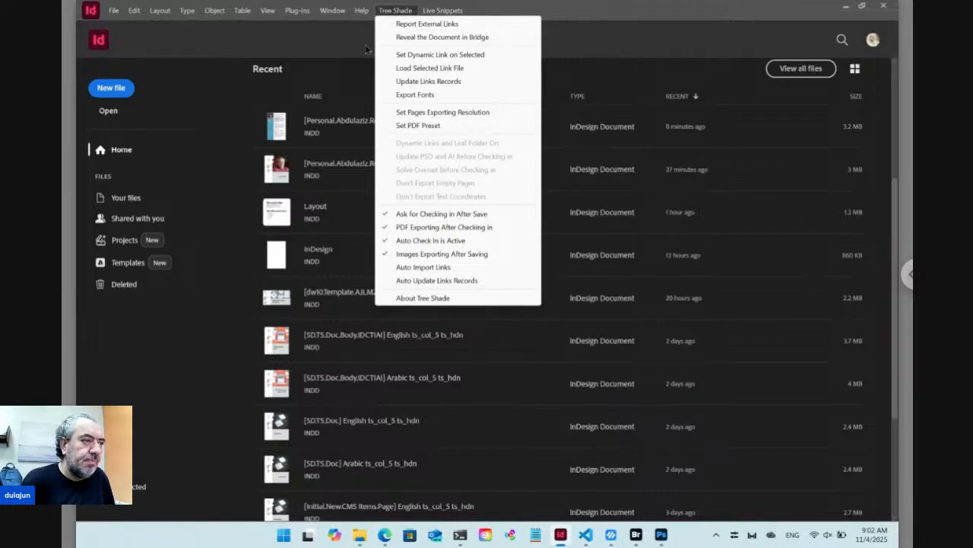
Open the recent Layout document and review the Tree Shade commands and options available for it.
click(289, 215)
click(285, 213)
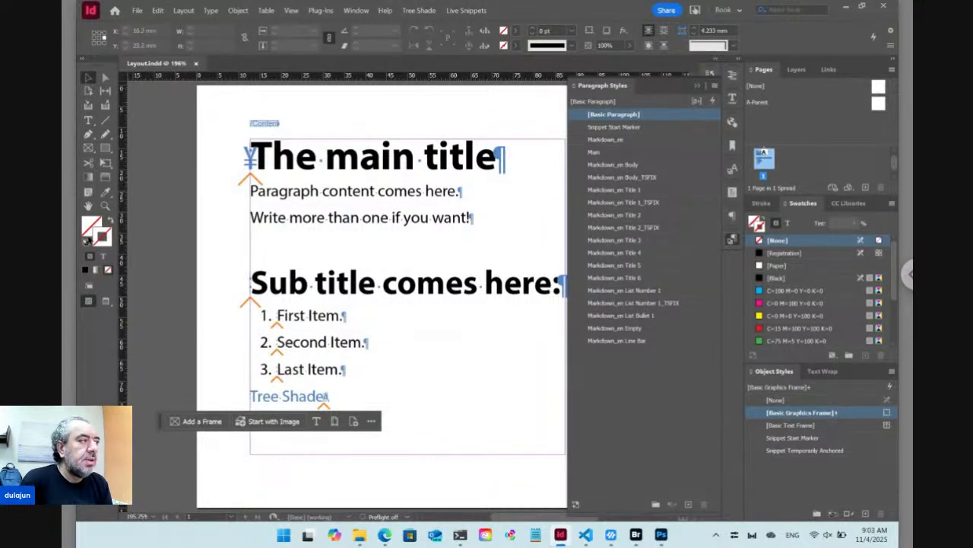
click(421, 11)
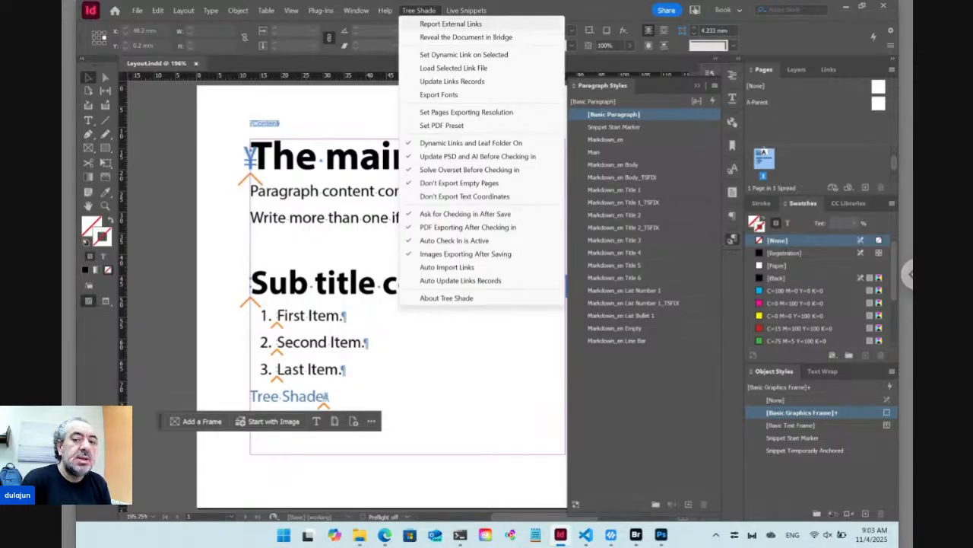
click(426, 14)
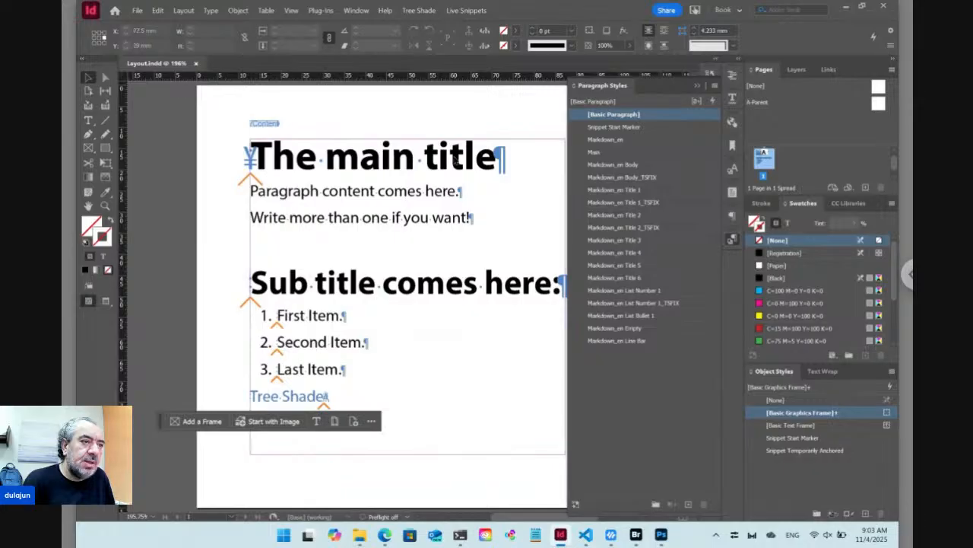
click(419, 11)
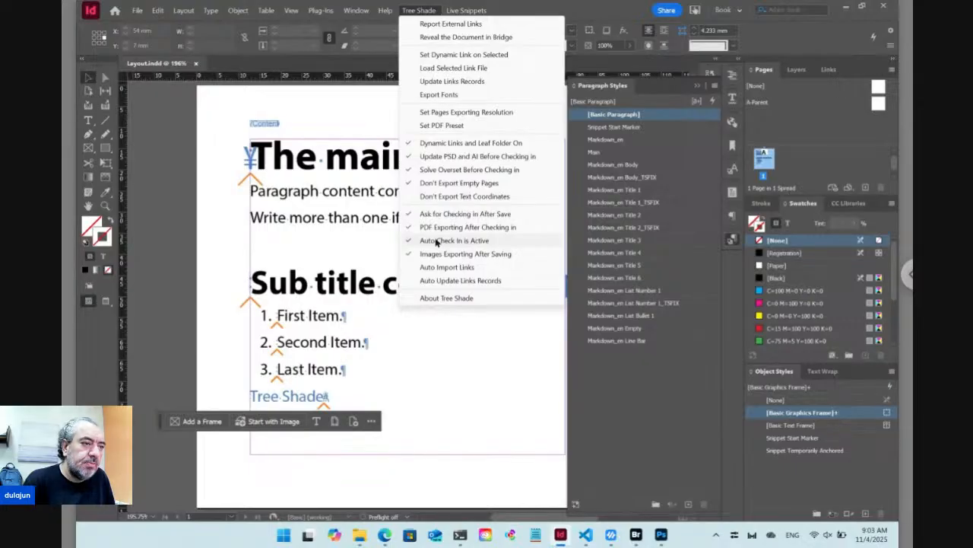
click(428, 14)
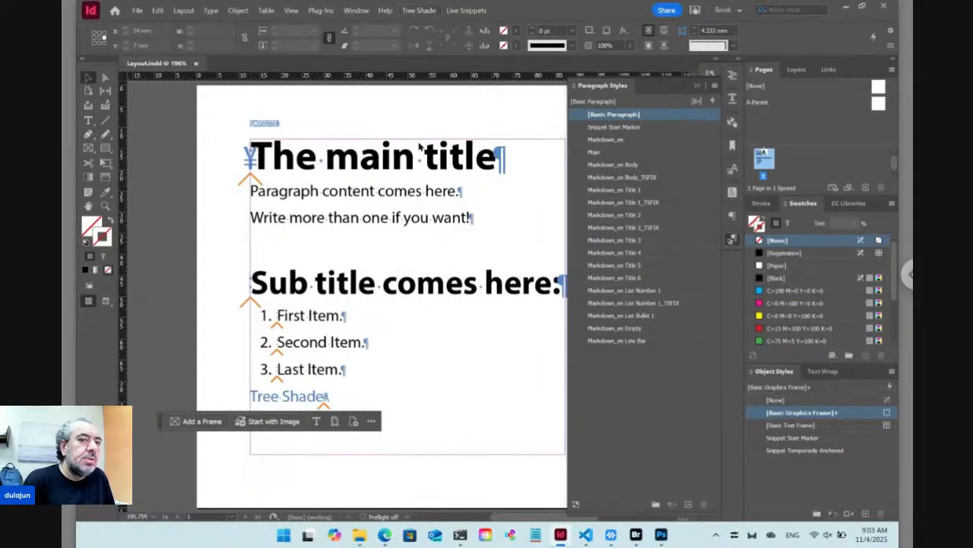
Add a second page and place the aerial cargo ship image from Downloads on it, about 46 by 31 mm.
key(ctrl+shift+p)
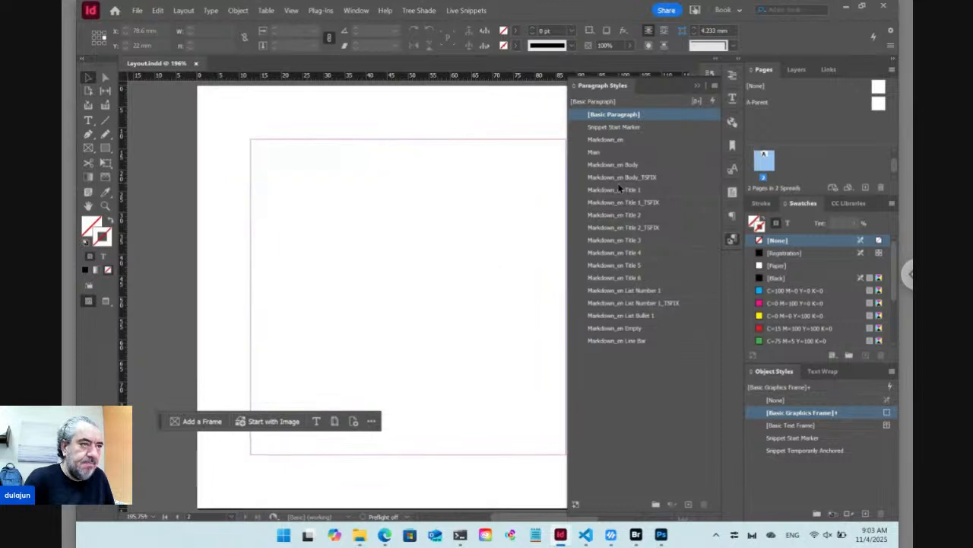
click(362, 536)
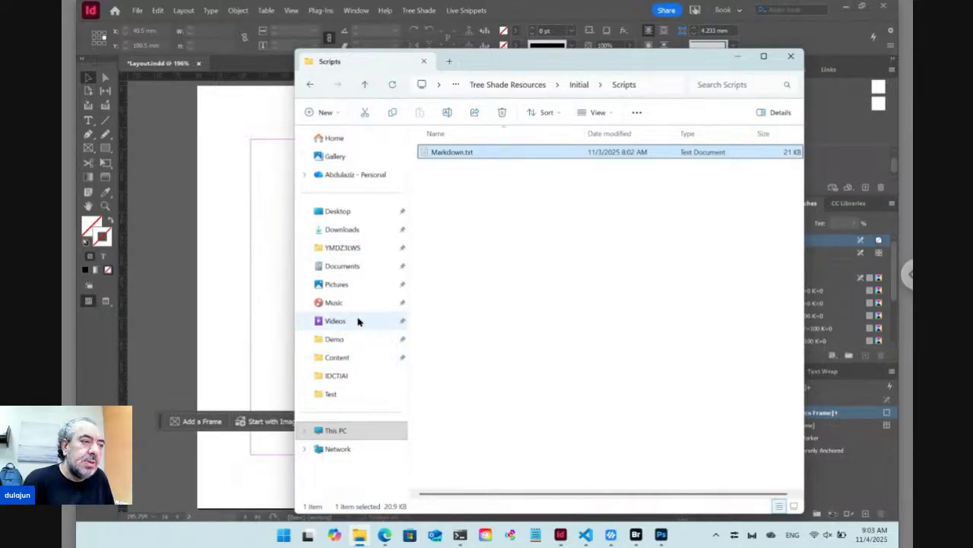
click(354, 238)
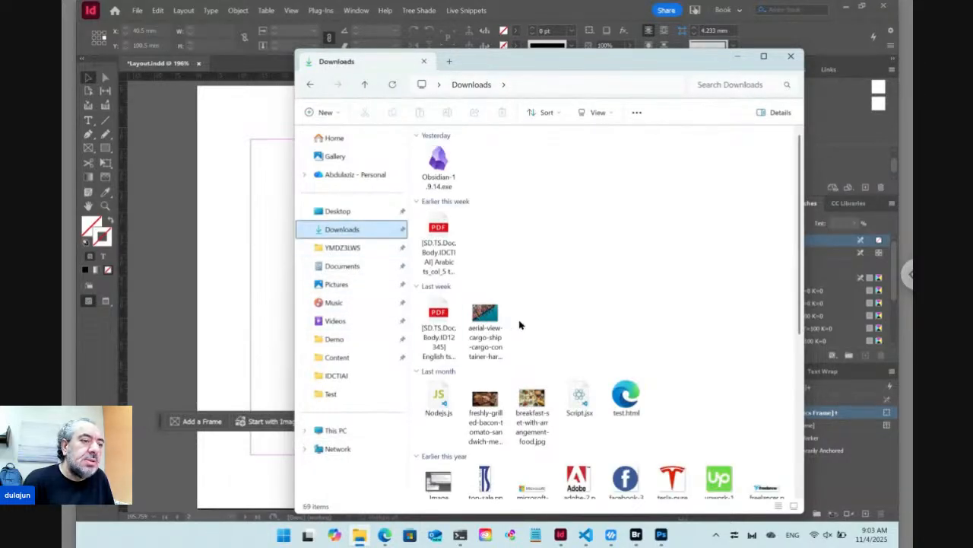
drag(487, 318, 232, 266)
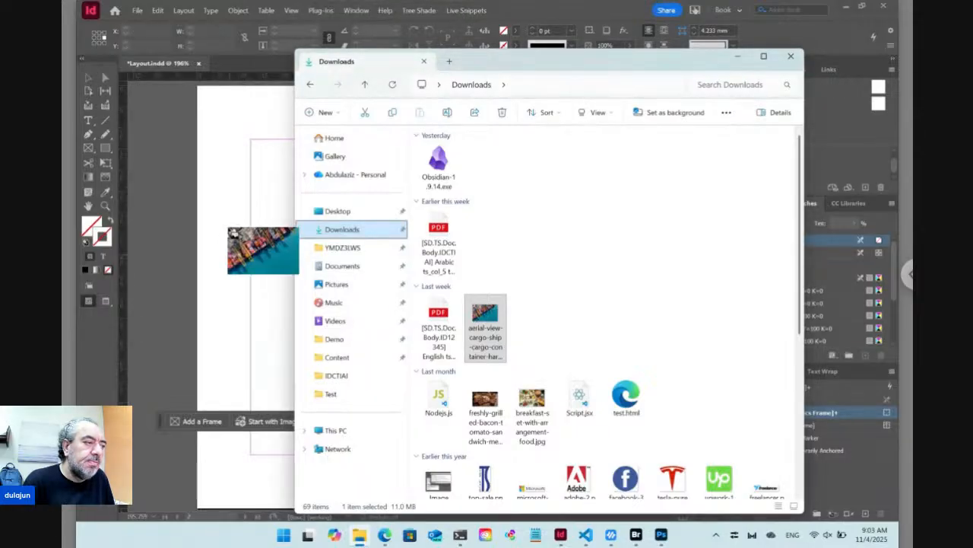
click(232, 232)
drag(222, 213, 329, 338)
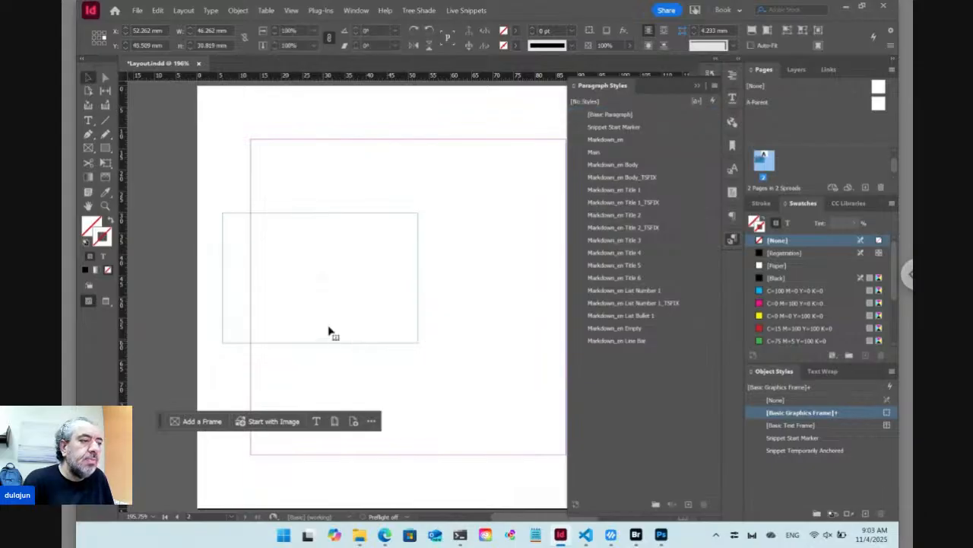
click(372, 125)
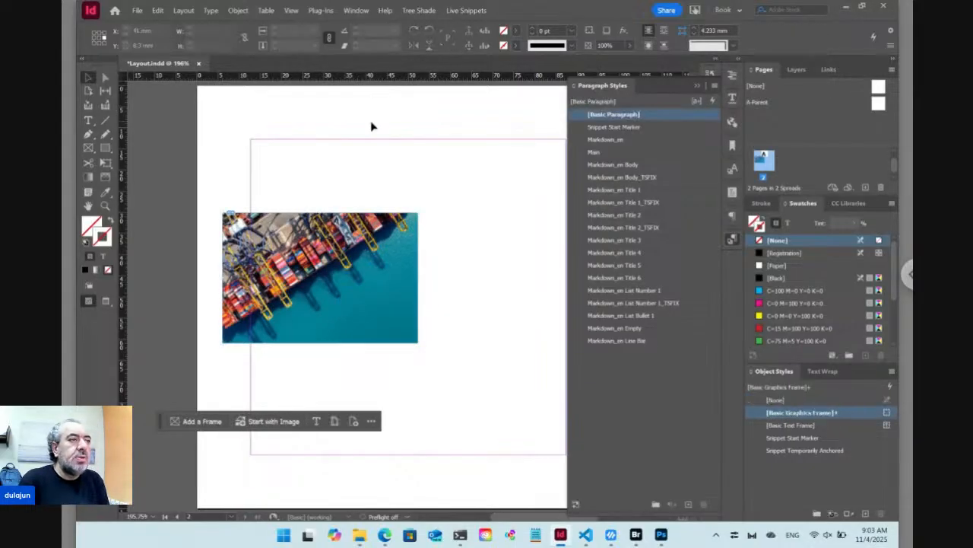
Run Tree Shade's Report External Links on the document and dismiss the report.
click(430, 11)
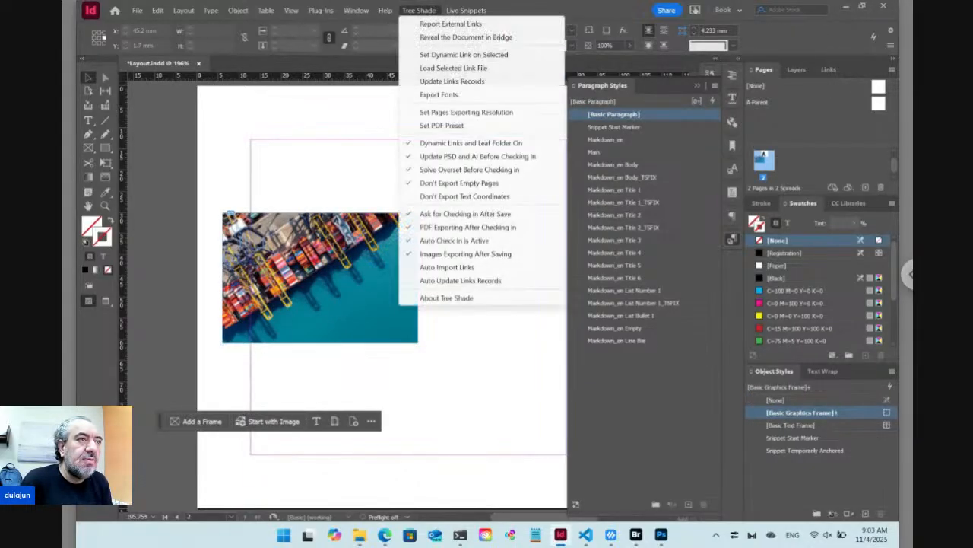
click(429, 23)
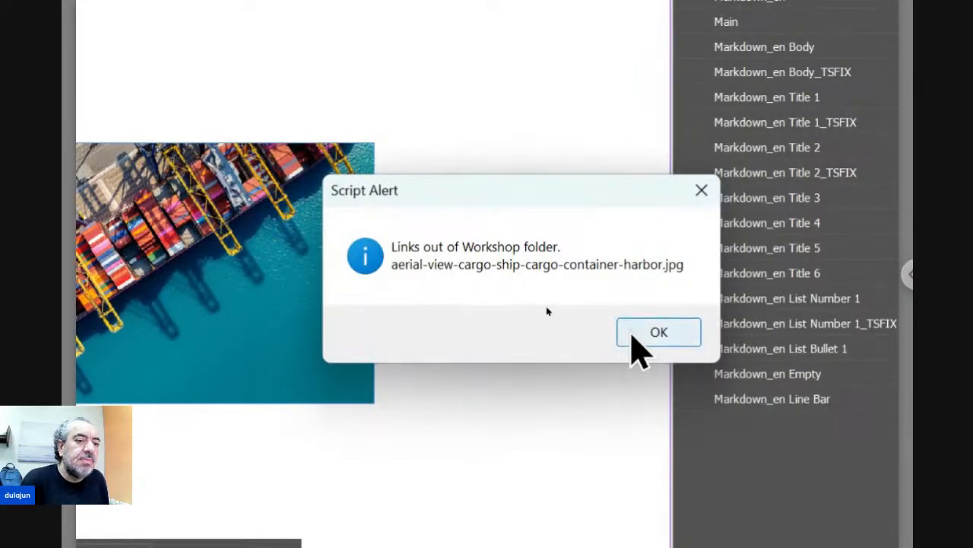
click(637, 335)
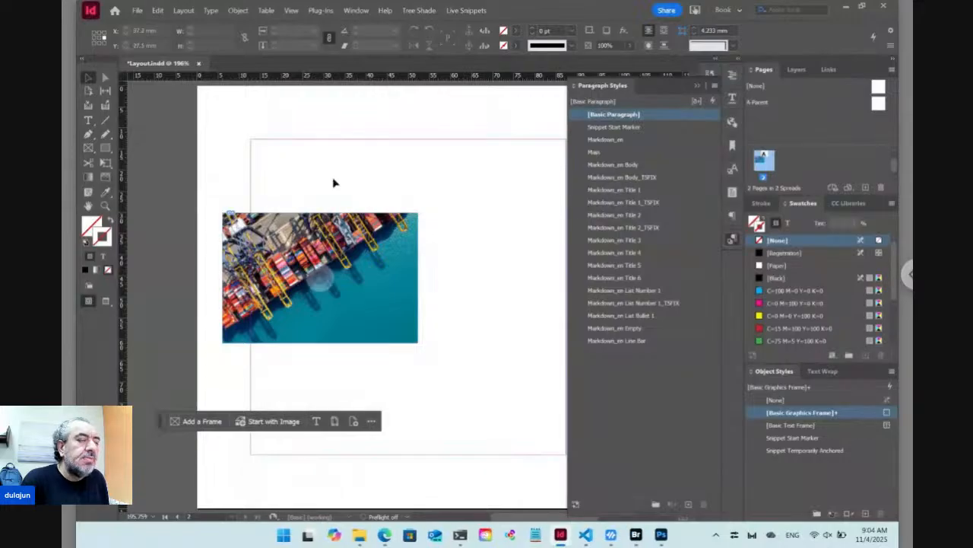
Place the elephant photo from Downloads at full size and the beach couple photo at about 33 by 49 mm on page 2.
click(362, 535)
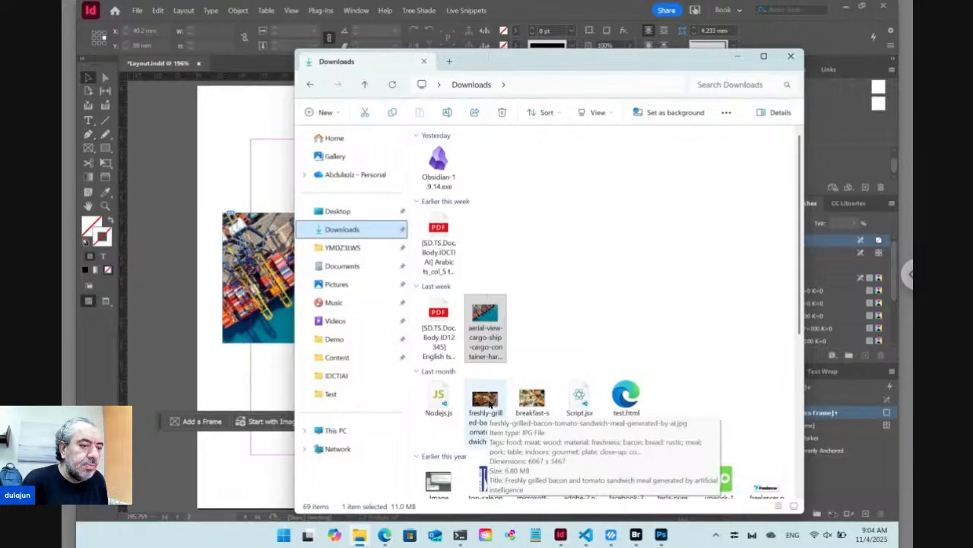
scroll(489, 405, down, 2)
scroll(487, 405, down, 10)
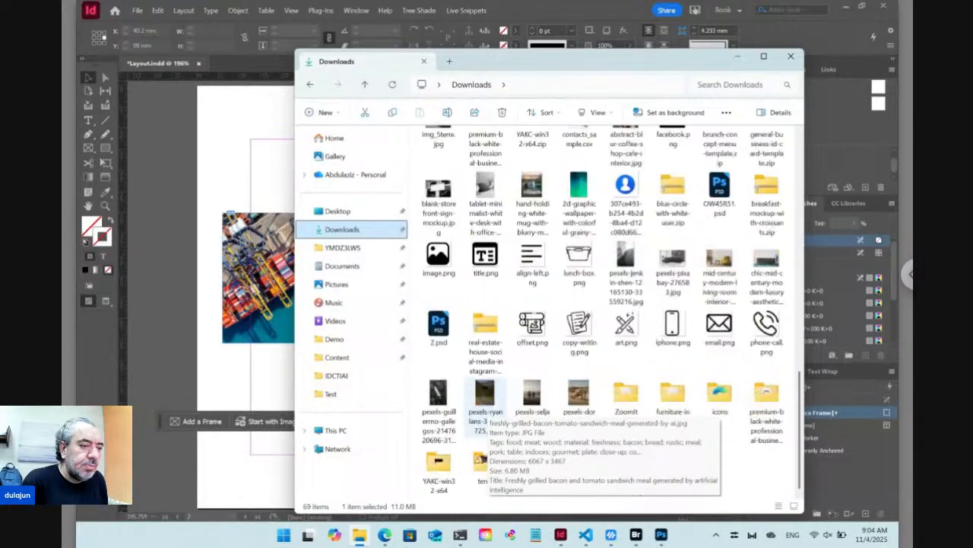
click(576, 398)
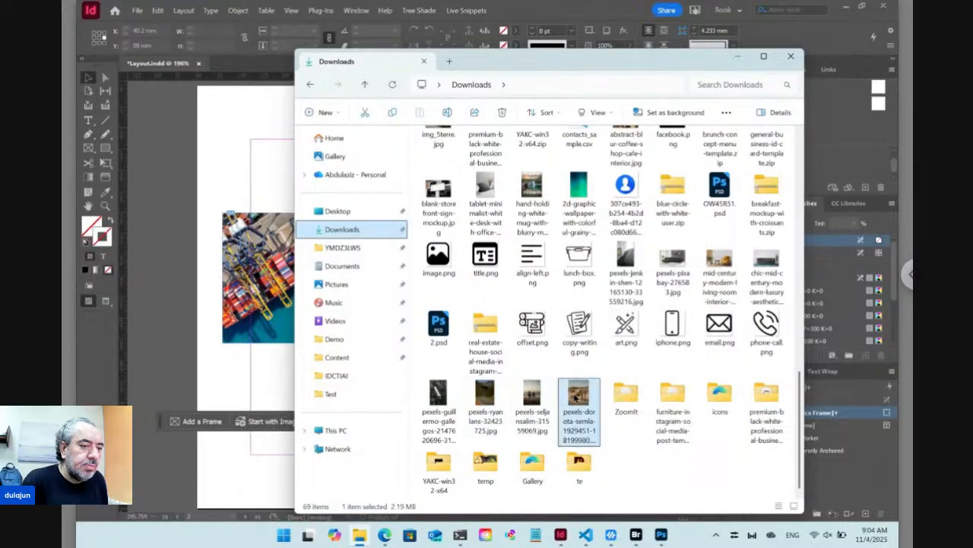
ctrl+click(537, 399)
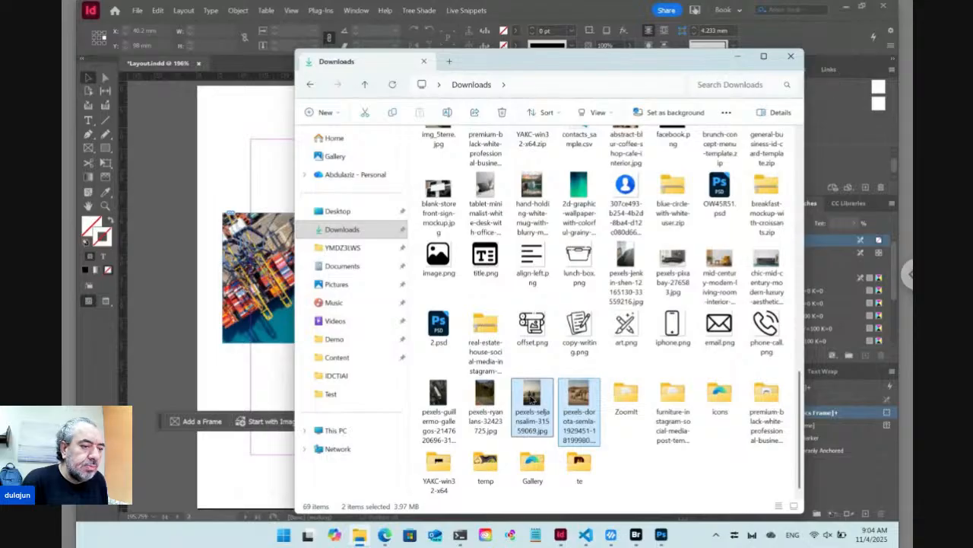
drag(216, 204, 227, 192)
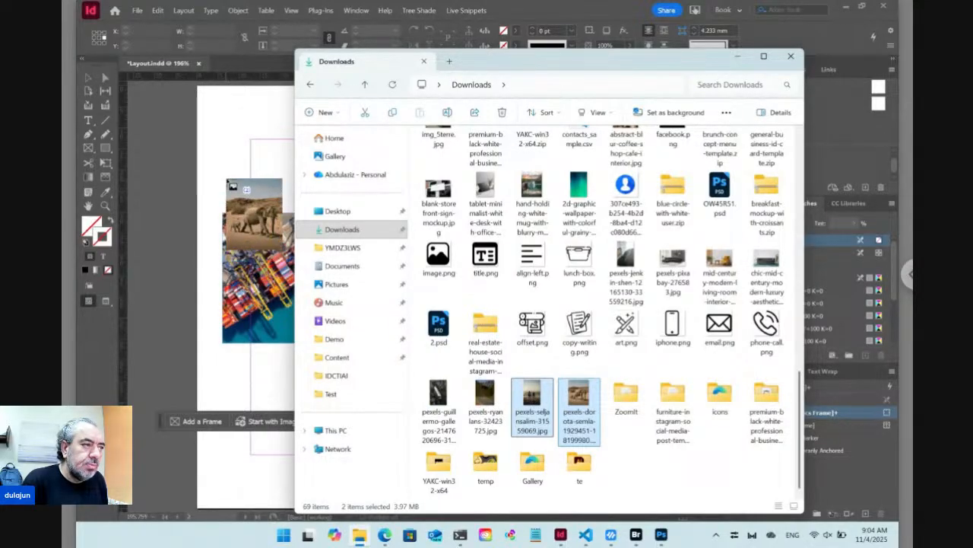
click(227, 164)
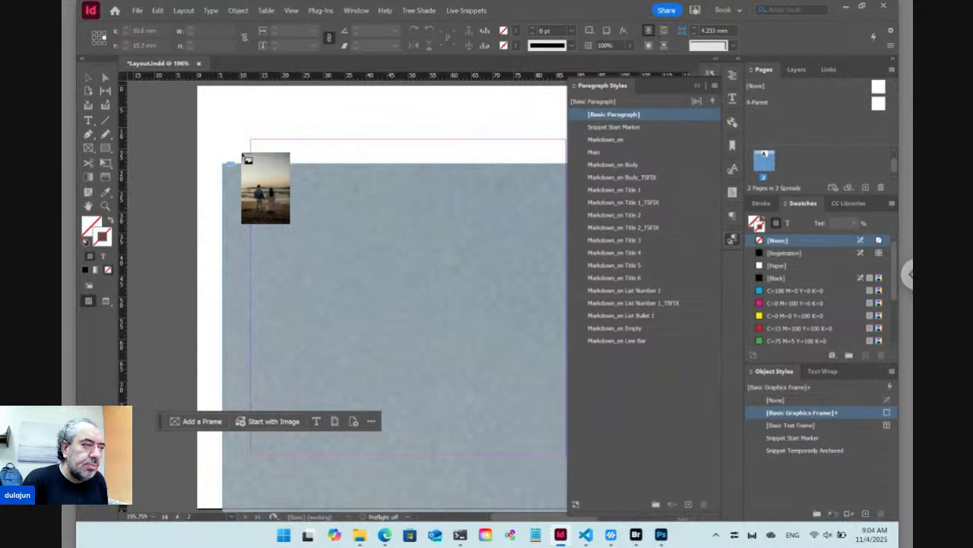
drag(250, 124, 390, 332)
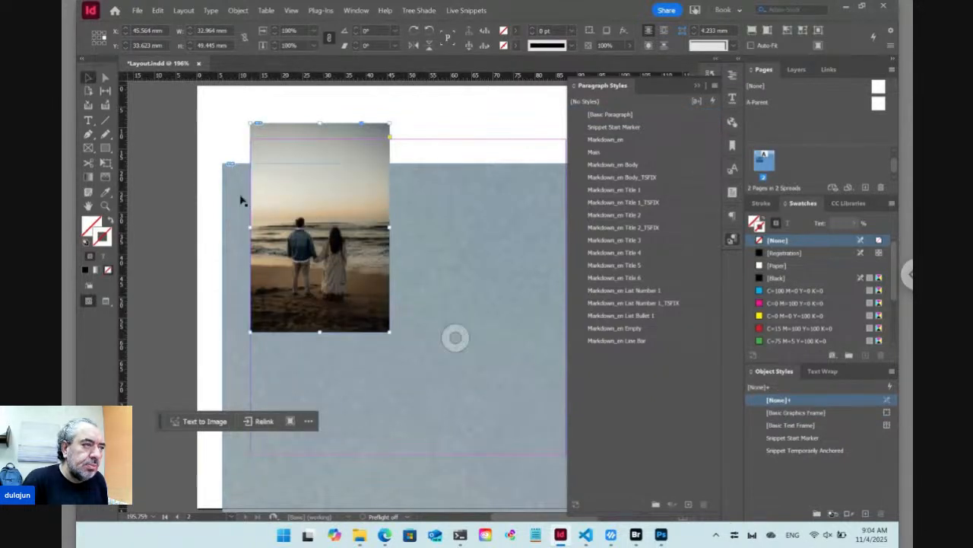
Scale the elephant photo from its top-left corner by 25%, 25% and 50%, and move it to about X 54 mm, Y 38.9 mm.
click(95, 34)
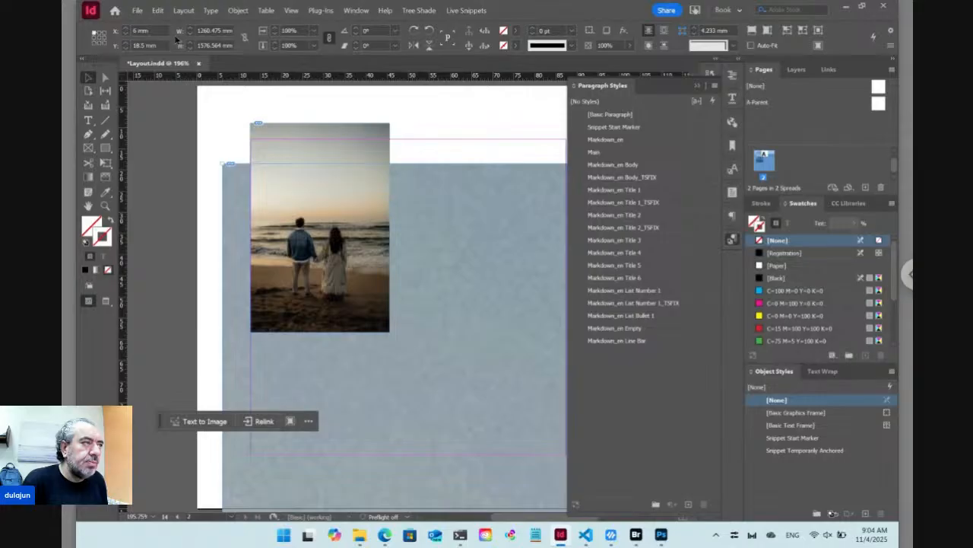
click(318, 35)
click(307, 107)
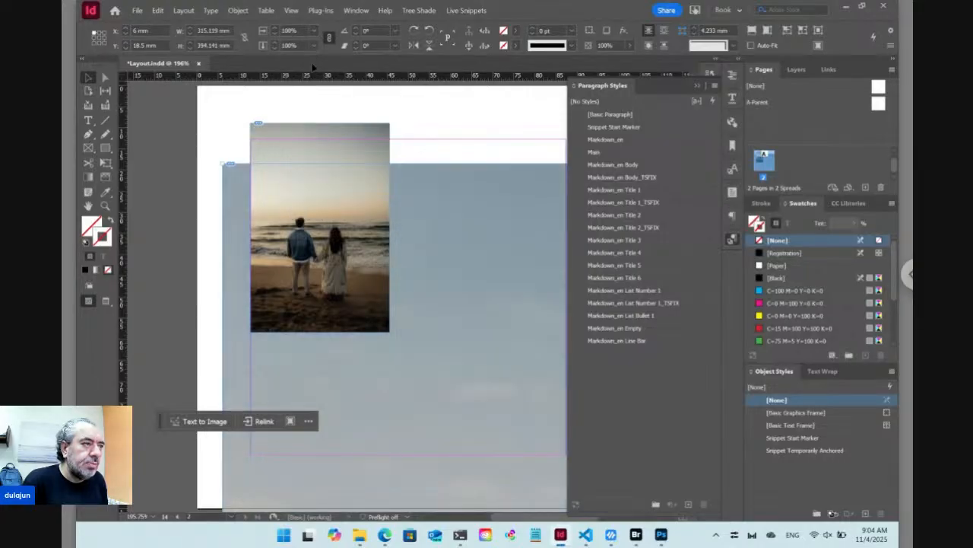
click(313, 30)
click(302, 111)
click(313, 30)
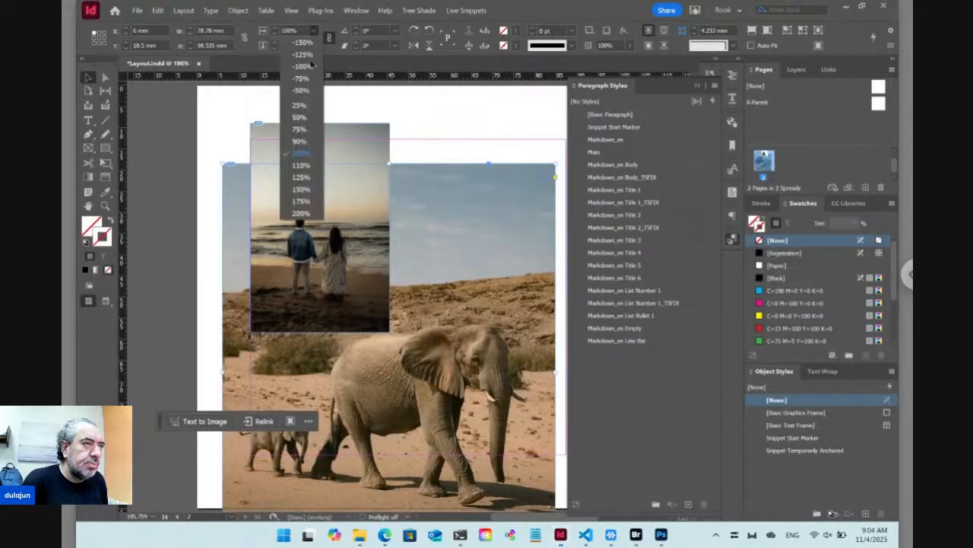
click(301, 118)
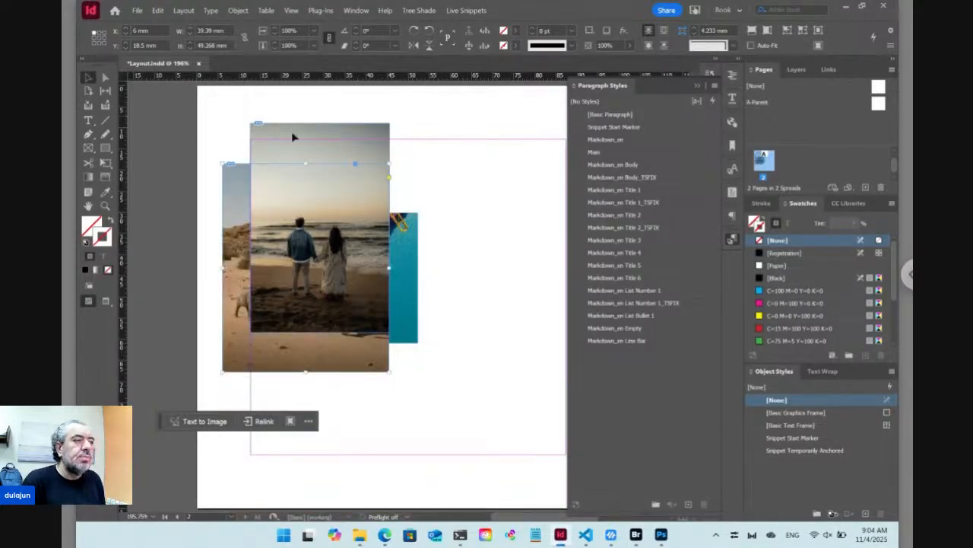
drag(234, 182, 437, 272)
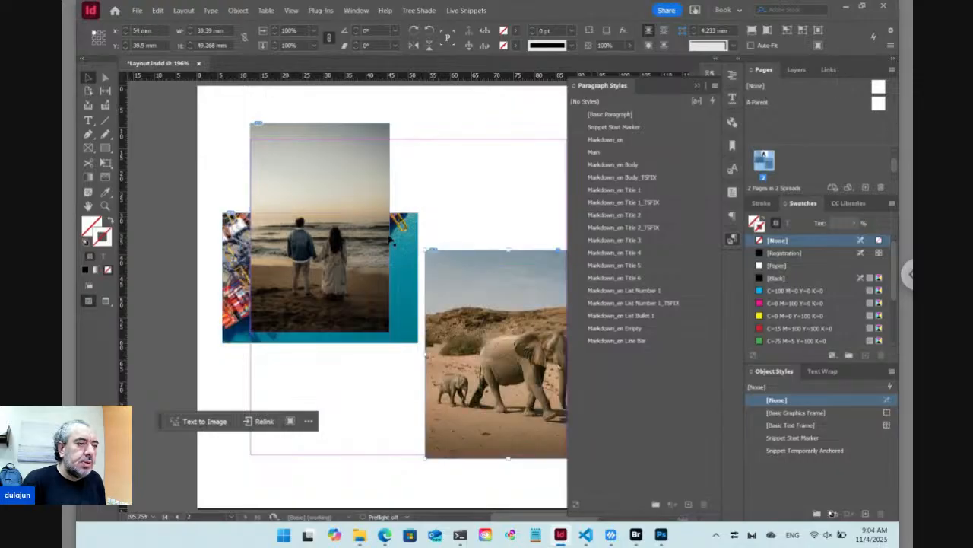
Run Tree Shade's Report External Links again with all three images placed on page 2, and dismiss the report.
click(419, 11)
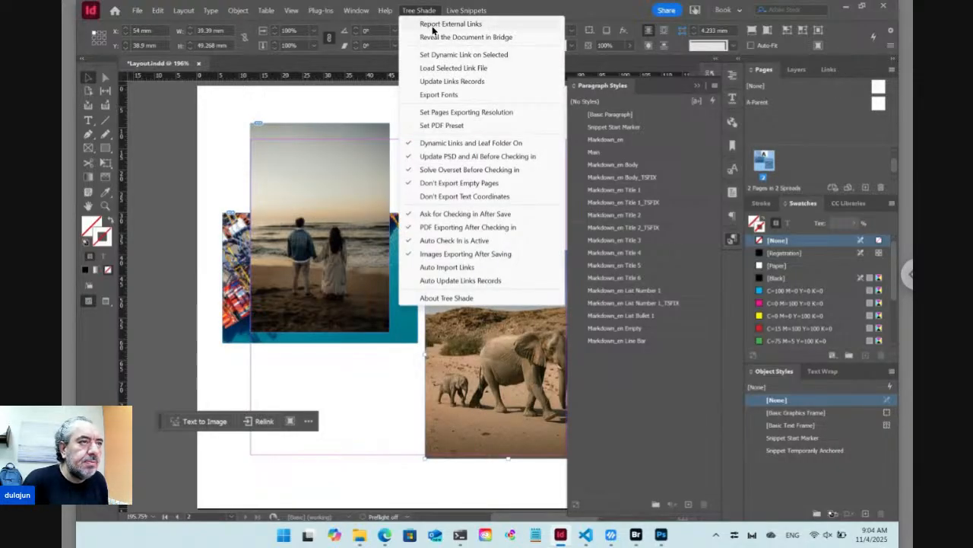
click(432, 25)
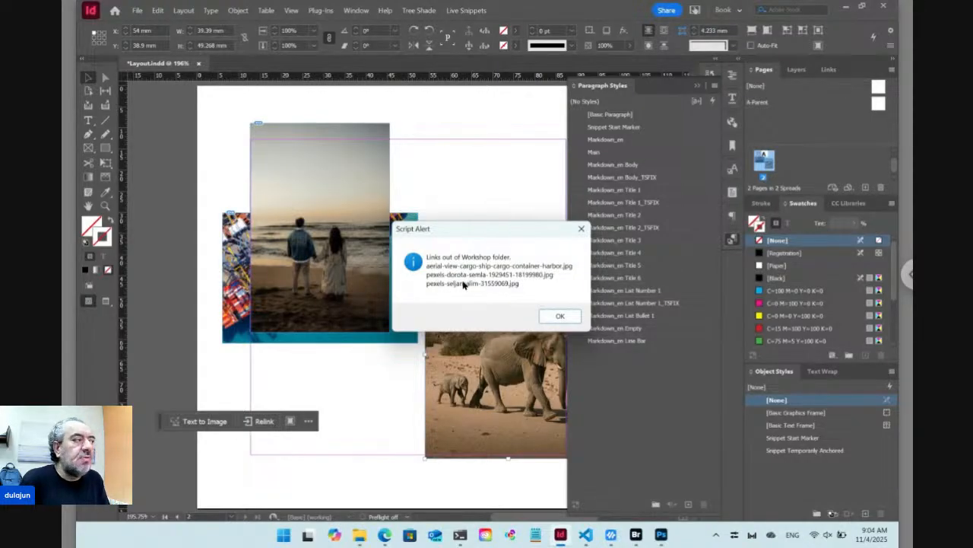
click(557, 315)
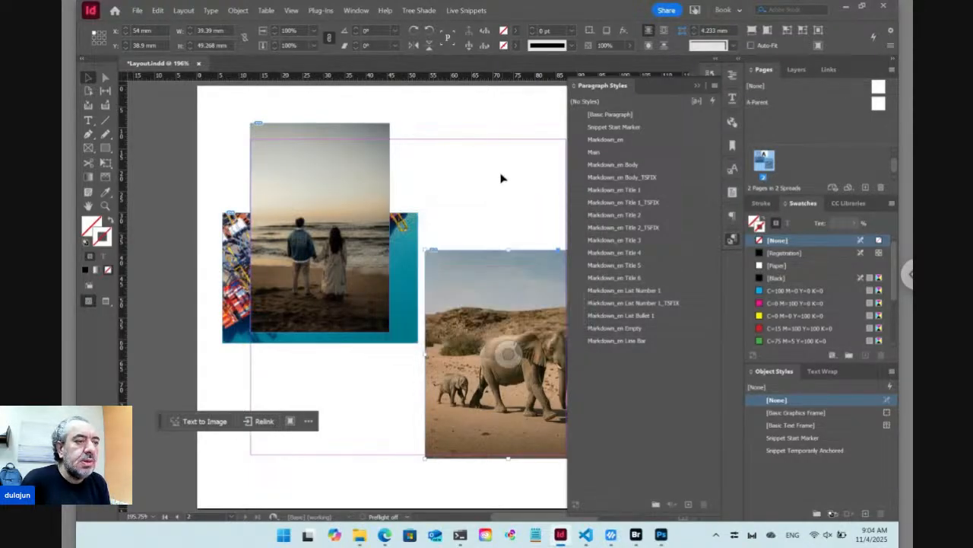
Browse to the document's Test folder in Bridge, go up to the Workshop folder, and return to InDesign.
click(423, 11)
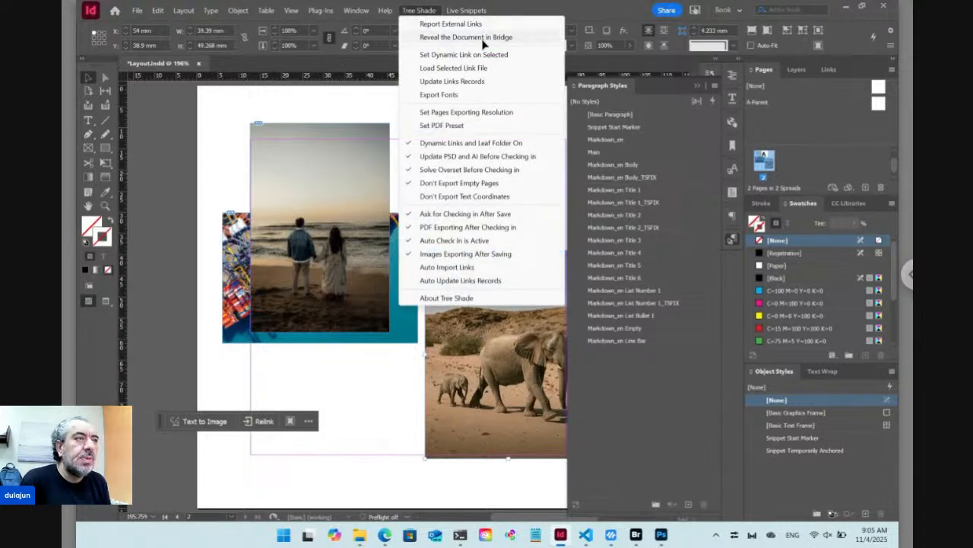
mouse_move(140, 12)
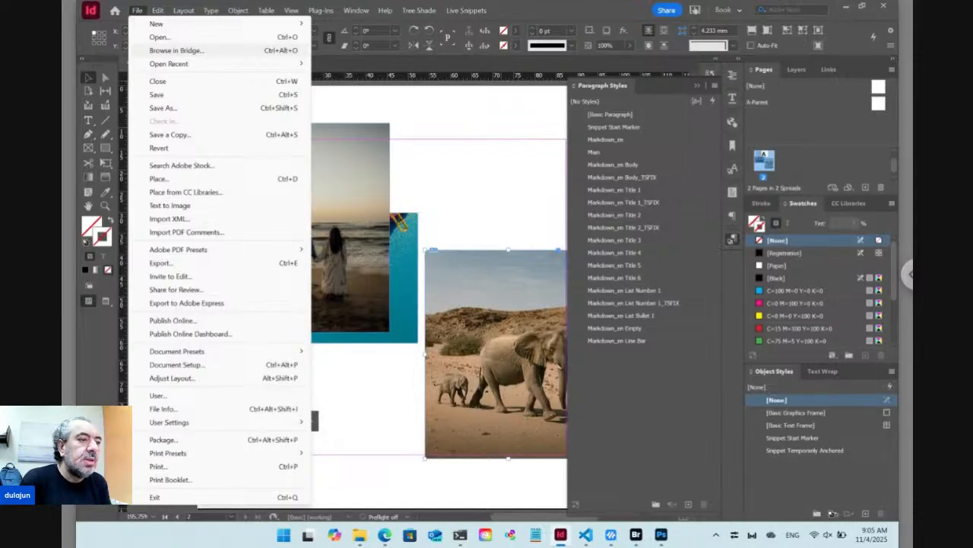
click(176, 50)
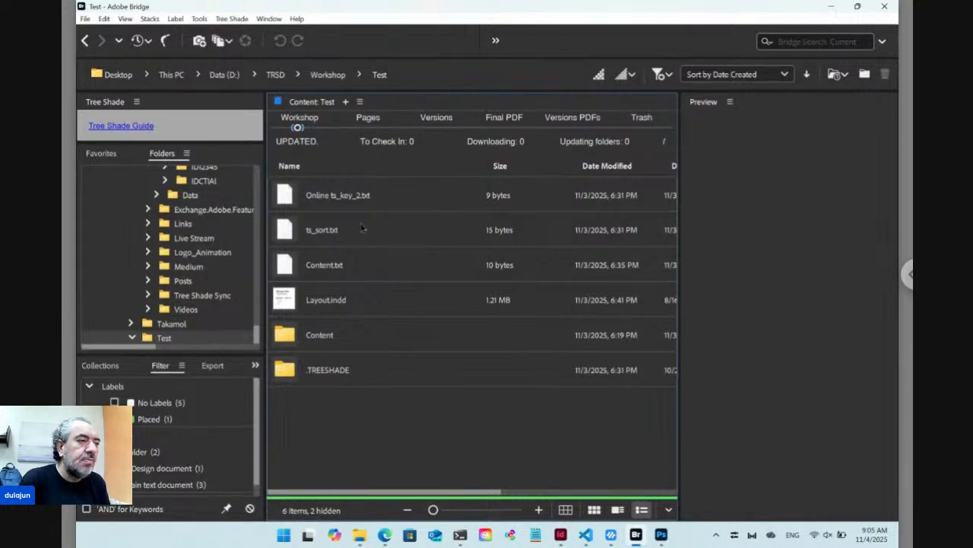
click(329, 76)
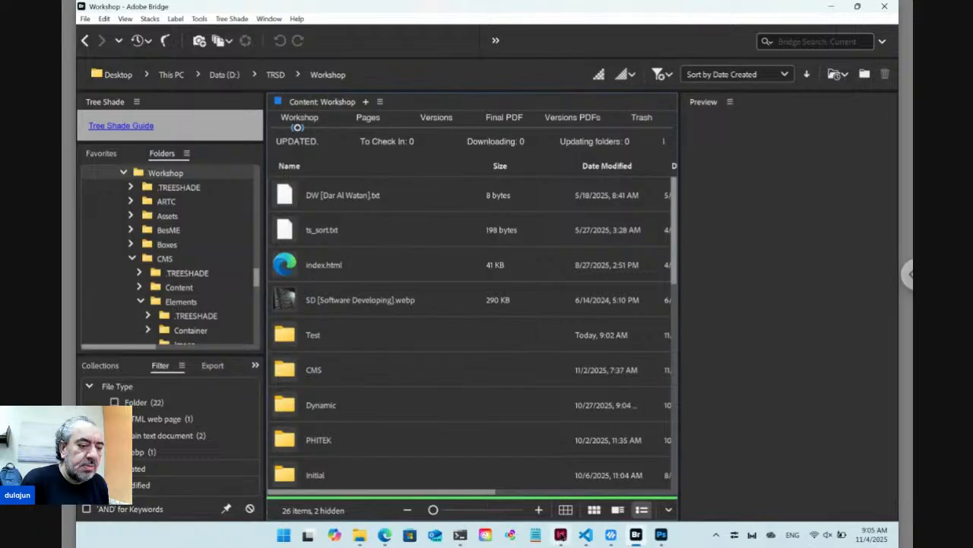
click(561, 535)
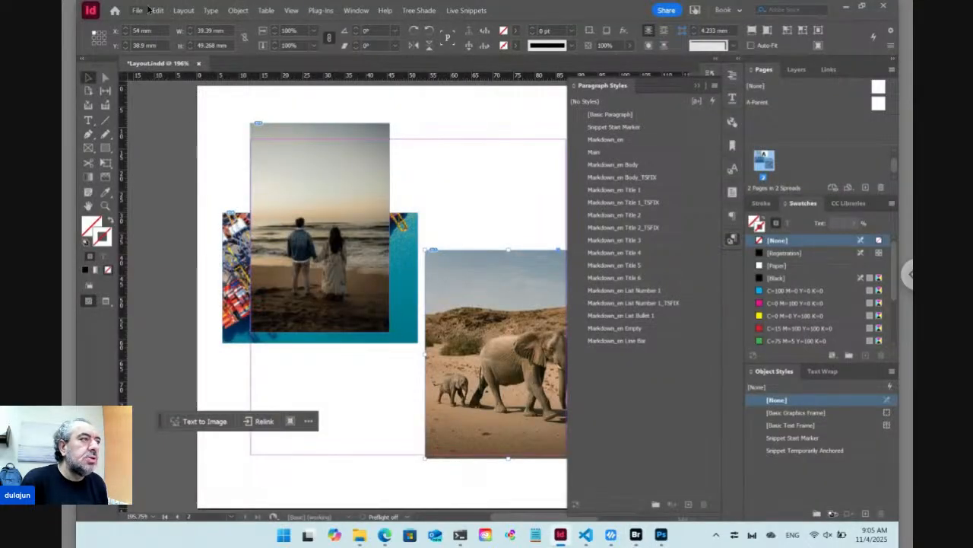
Repeat Browse in Bridge from the open layout, move up to the Workshop folder again, and switch back to InDesign.
click(137, 10)
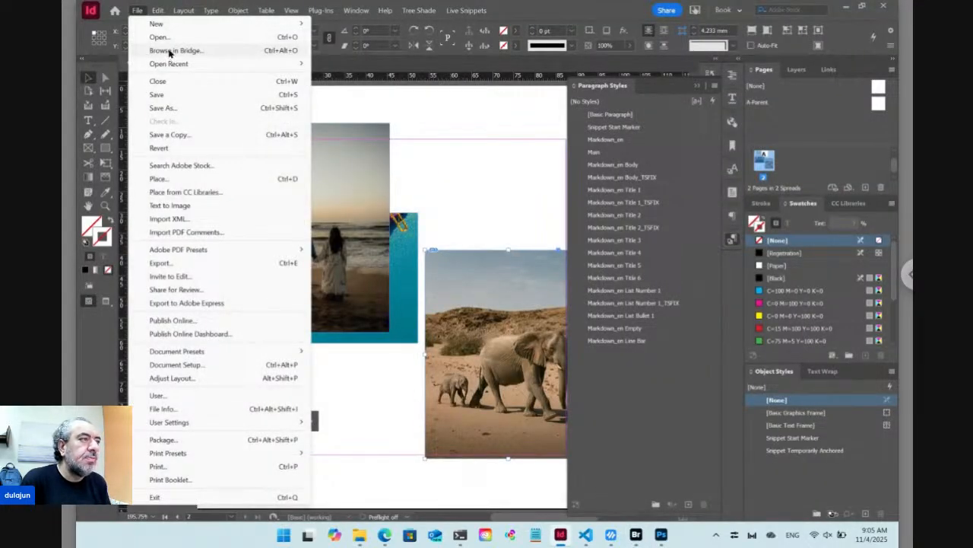
click(170, 51)
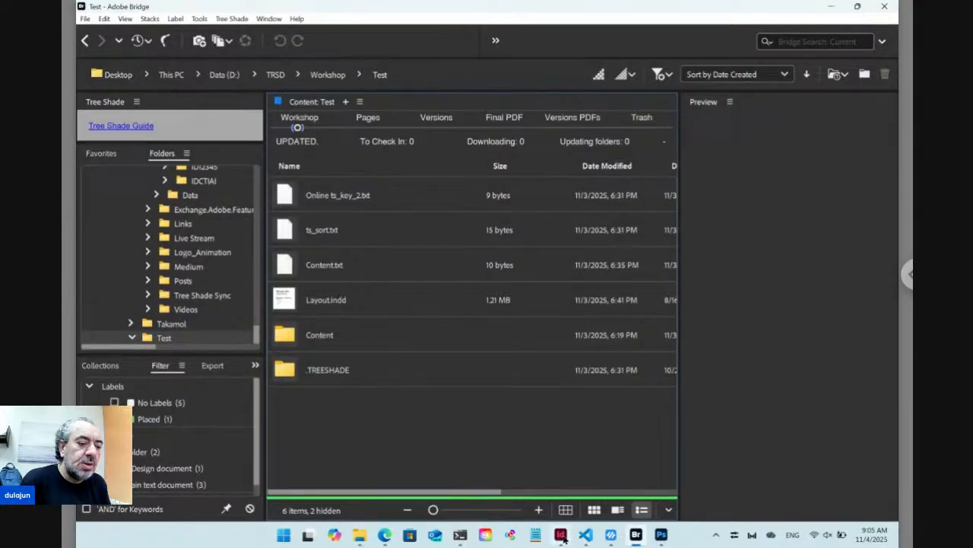
click(332, 77)
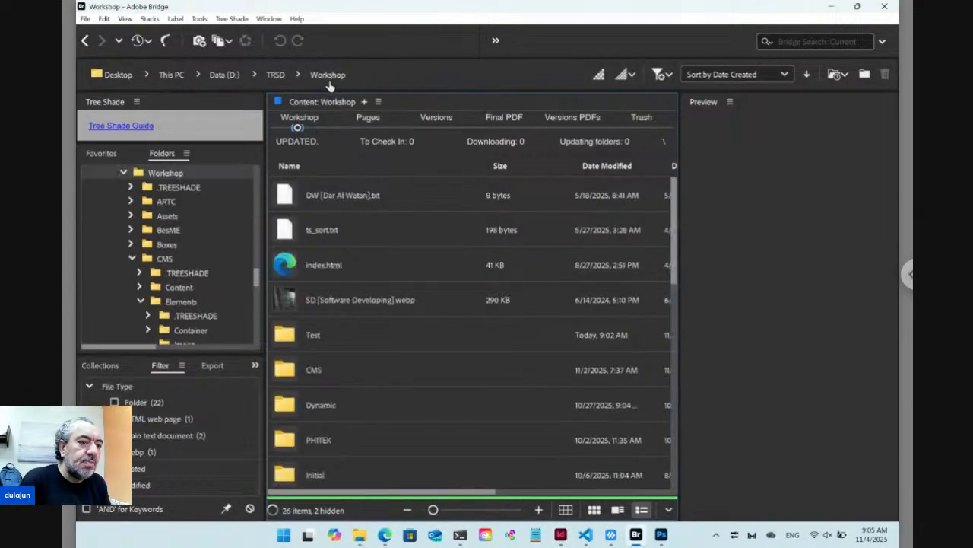
click(560, 534)
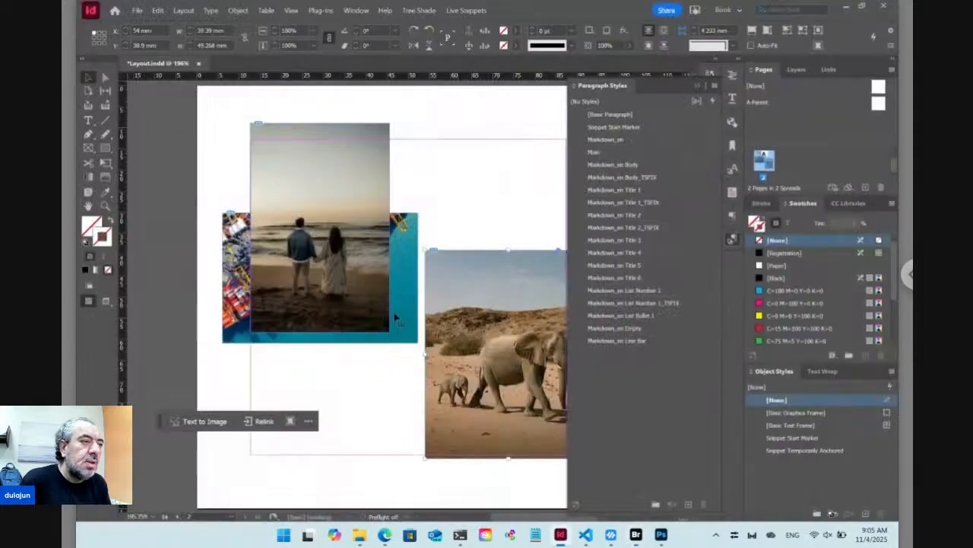
Reveal the document in Bridge with Tree Shade's command and open Layout.indd from there to return to InDesign.
click(428, 11)
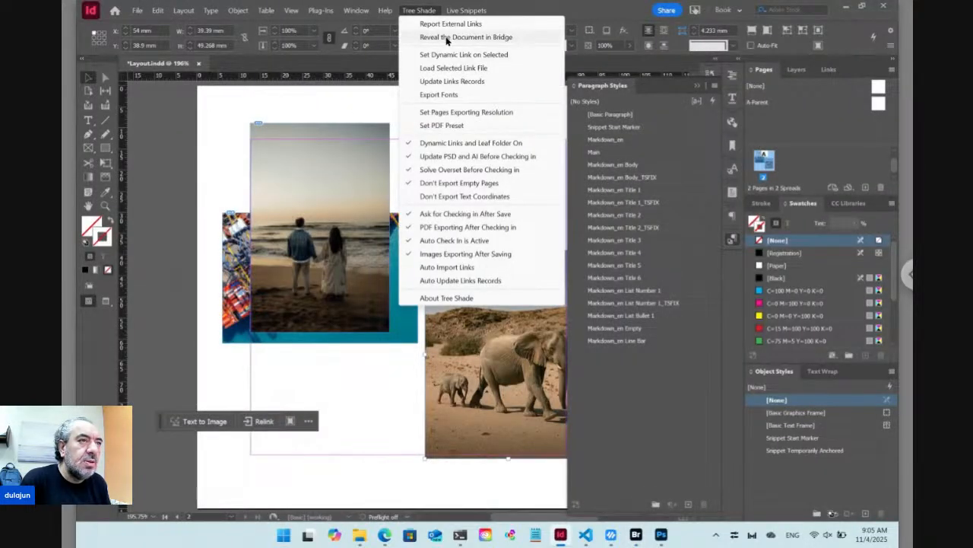
click(447, 38)
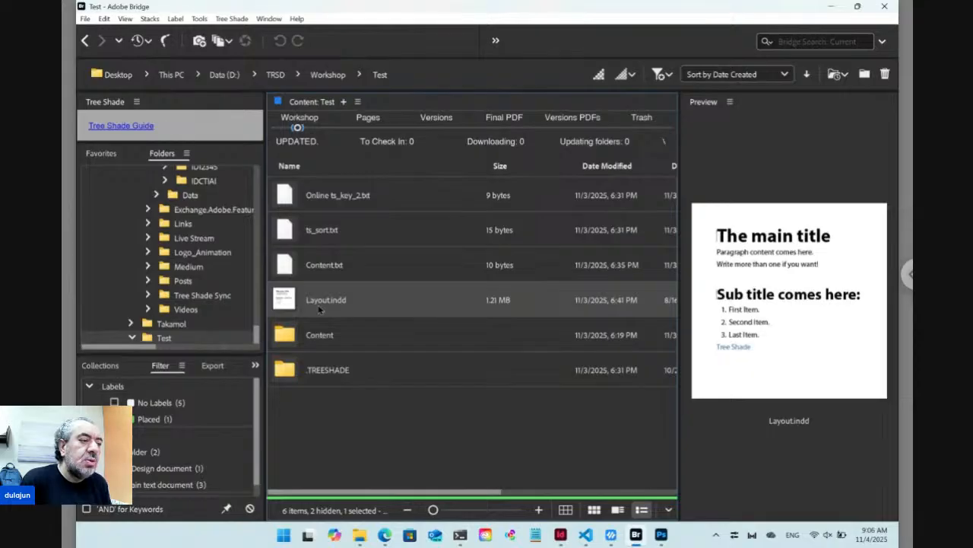
double_click(320, 308)
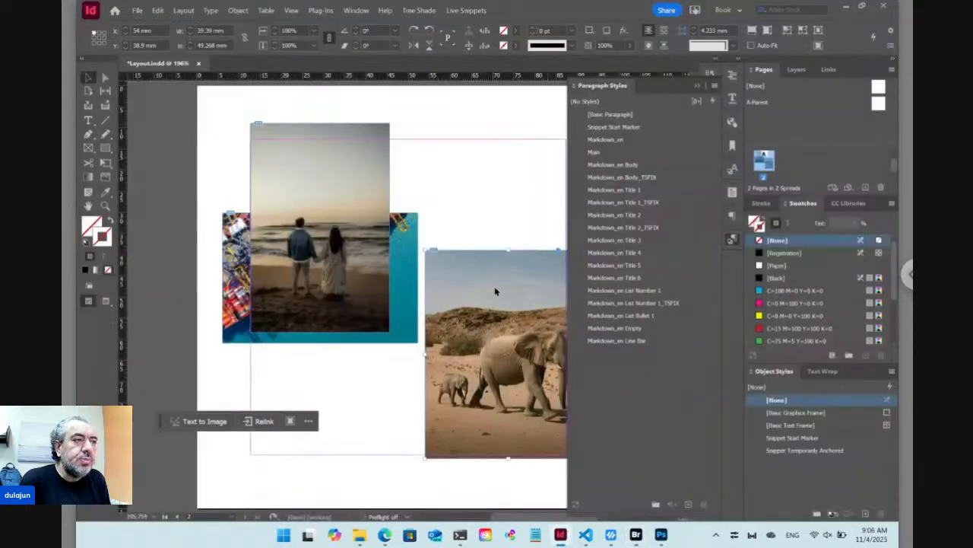
Set a Tree Shade dynamic link on the beach couple photo with the phrase .$/<SP>/<LN>.*.
click(419, 9)
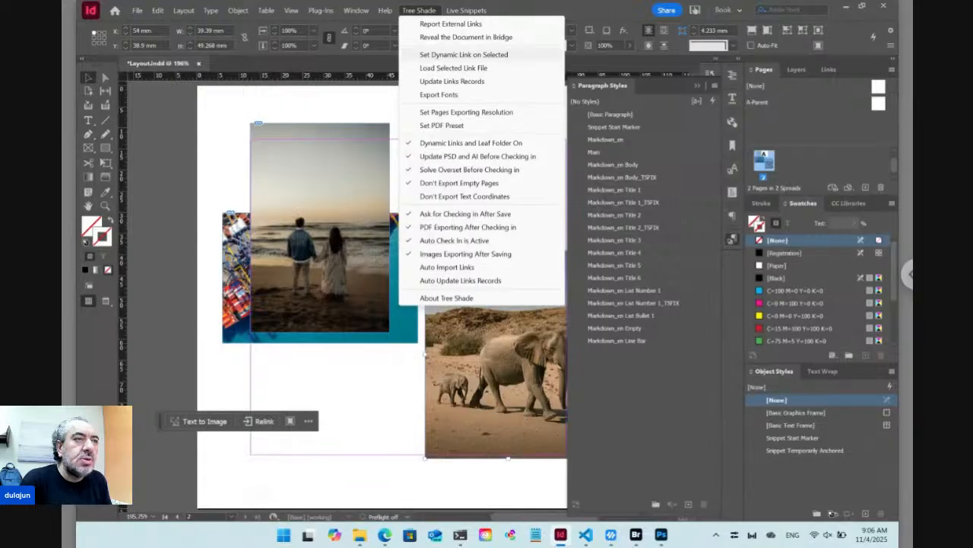
click(380, 112)
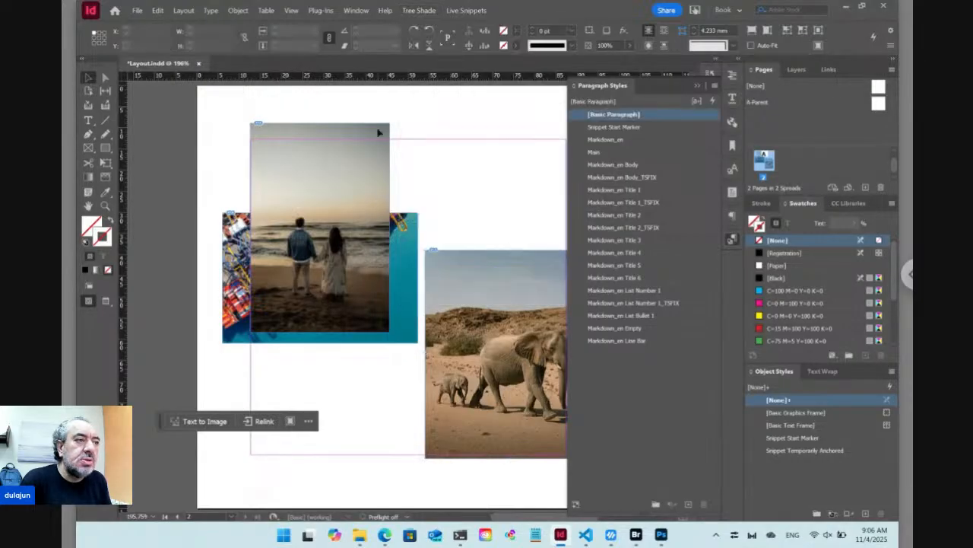
click(377, 148)
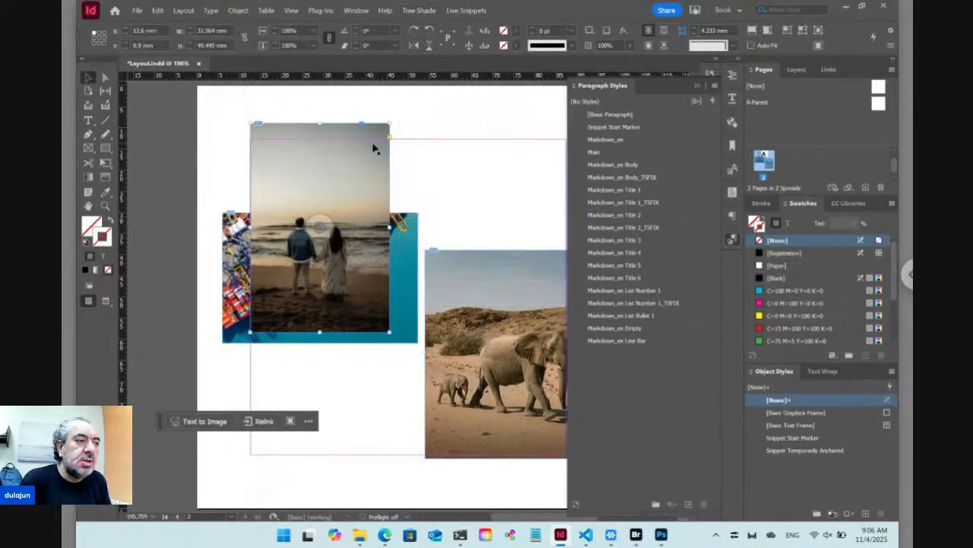
click(418, 9)
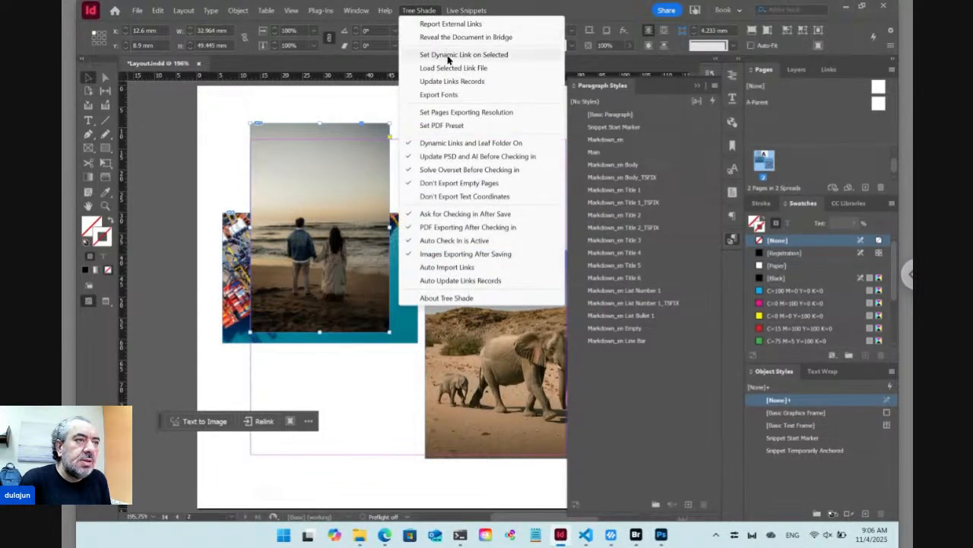
click(449, 56)
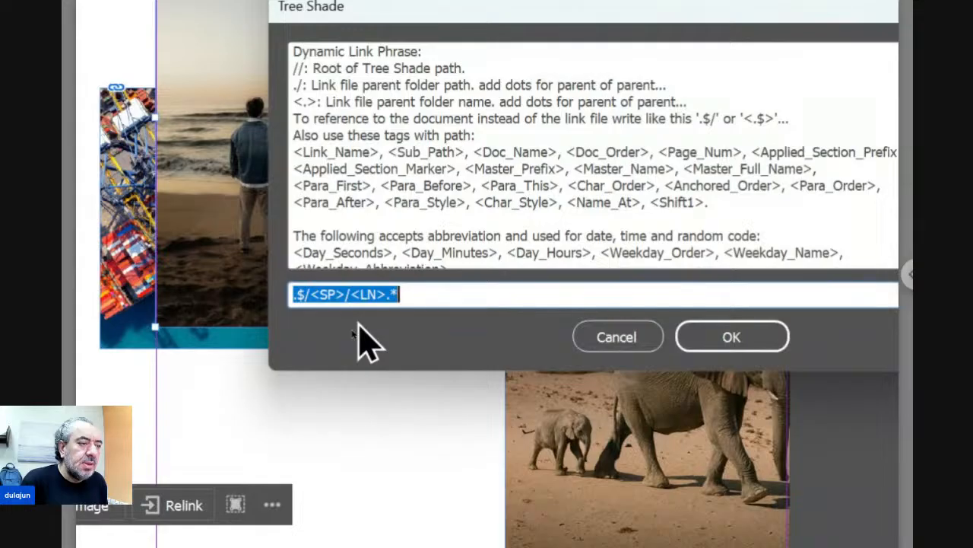
click(721, 338)
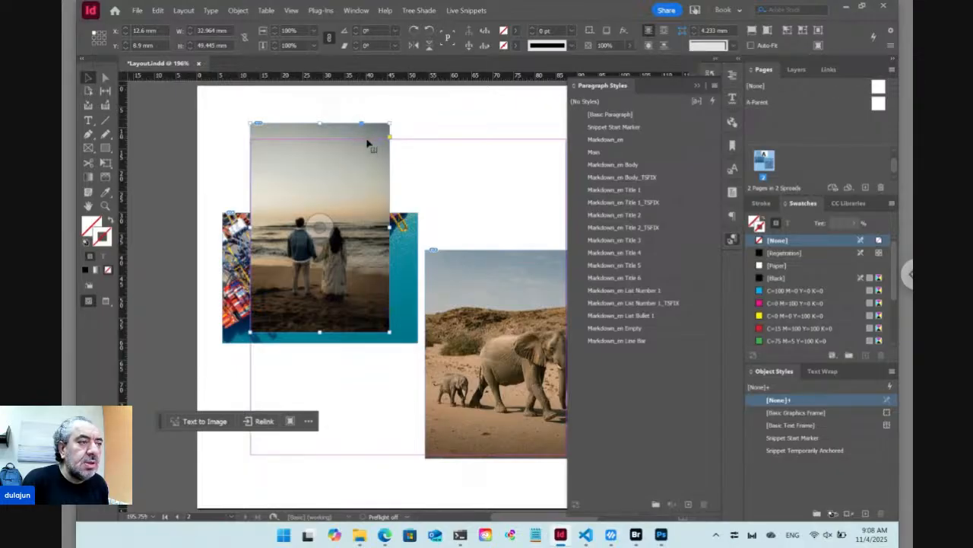
Reapply the dynamic link phrase .$/<SP>/<LN>.* to the beach couple photo, then save the document and check it in.
click(419, 11)
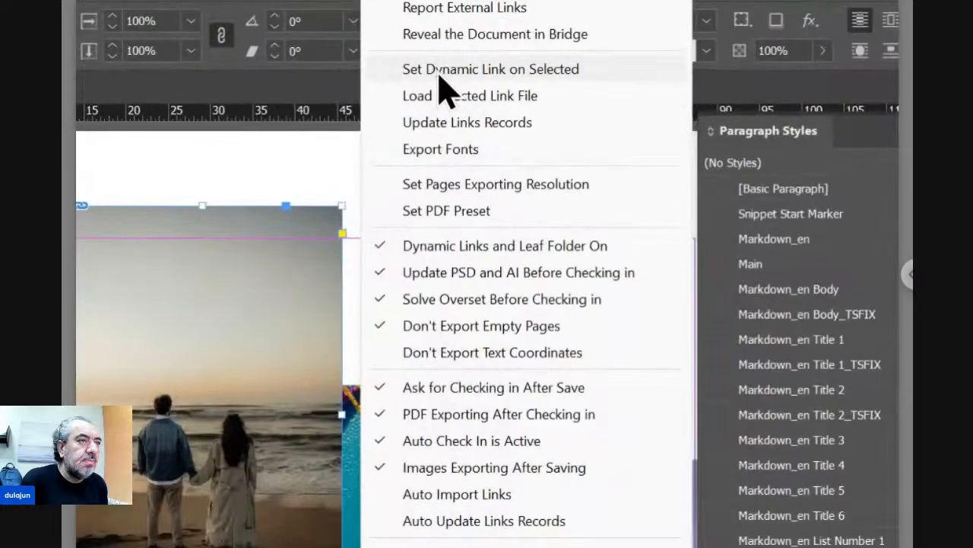
click(438, 55)
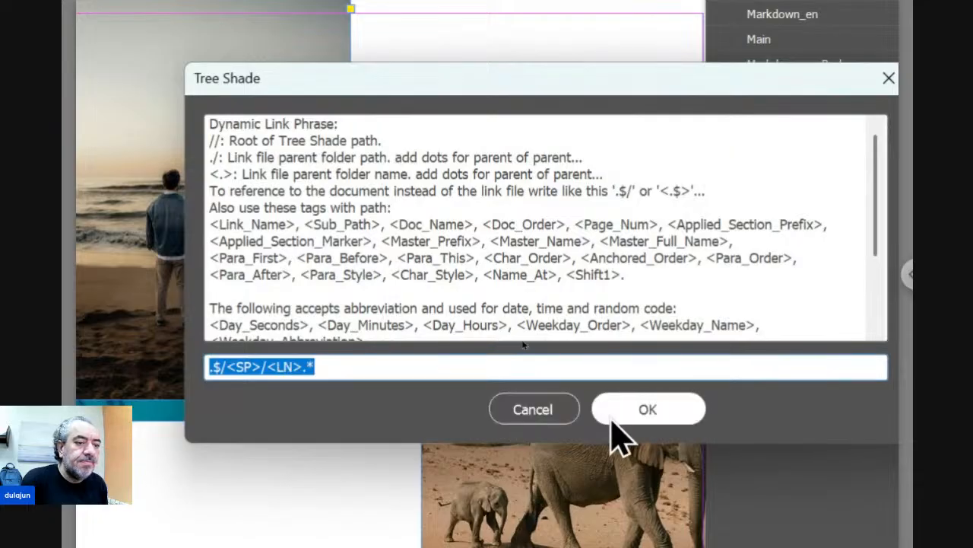
click(622, 419)
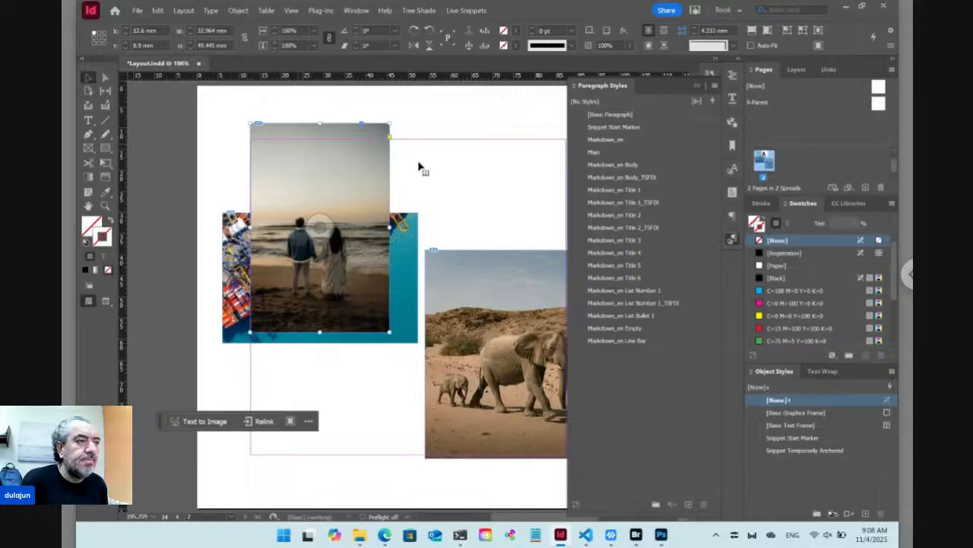
key(ctrl+s)
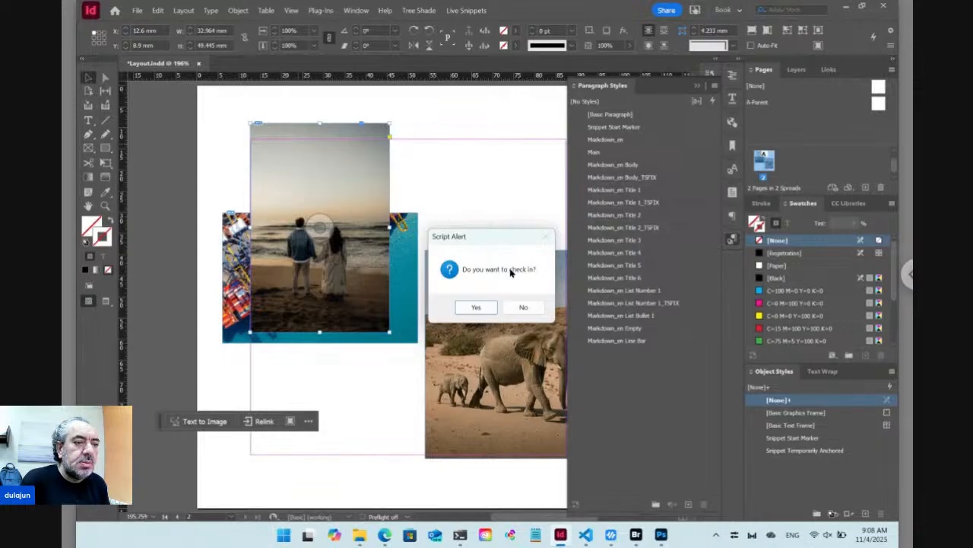
click(476, 307)
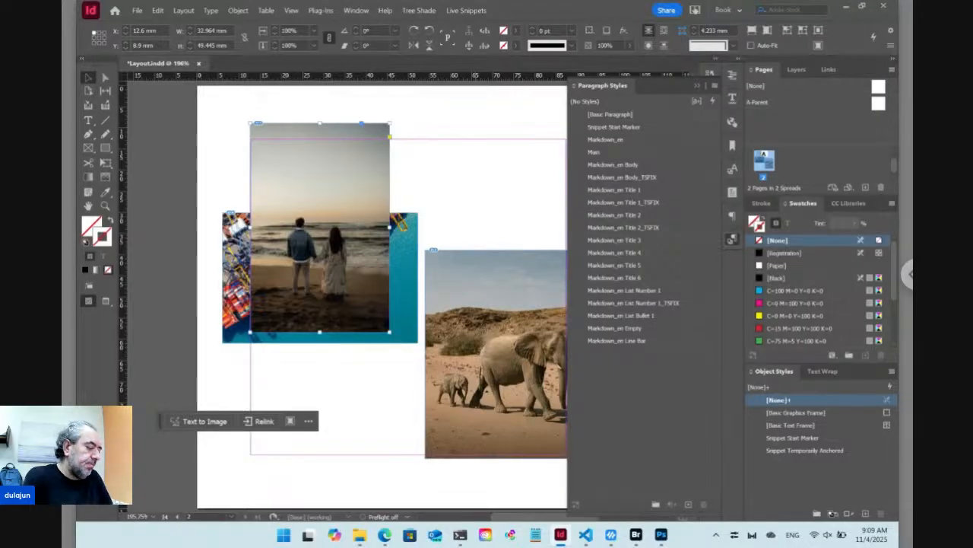
Switch to Bridge and preview both pages of ver01 Layout.pdf in the Versions PDFs folder.
key(alt+Tab)
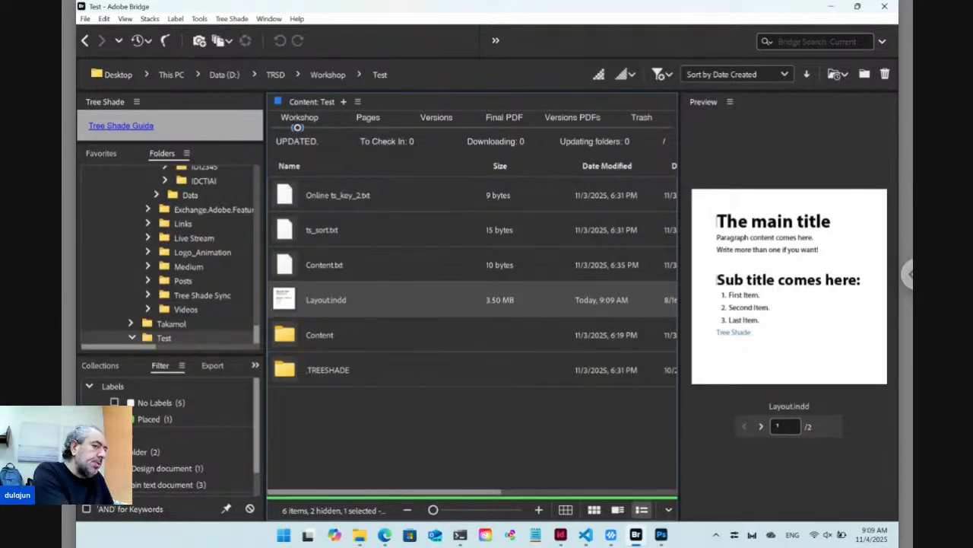
click(573, 128)
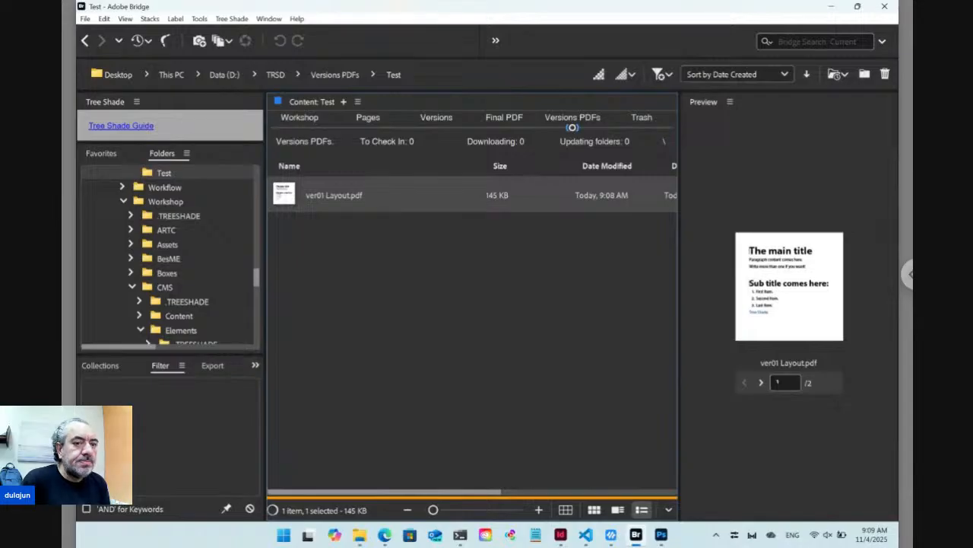
click(762, 382)
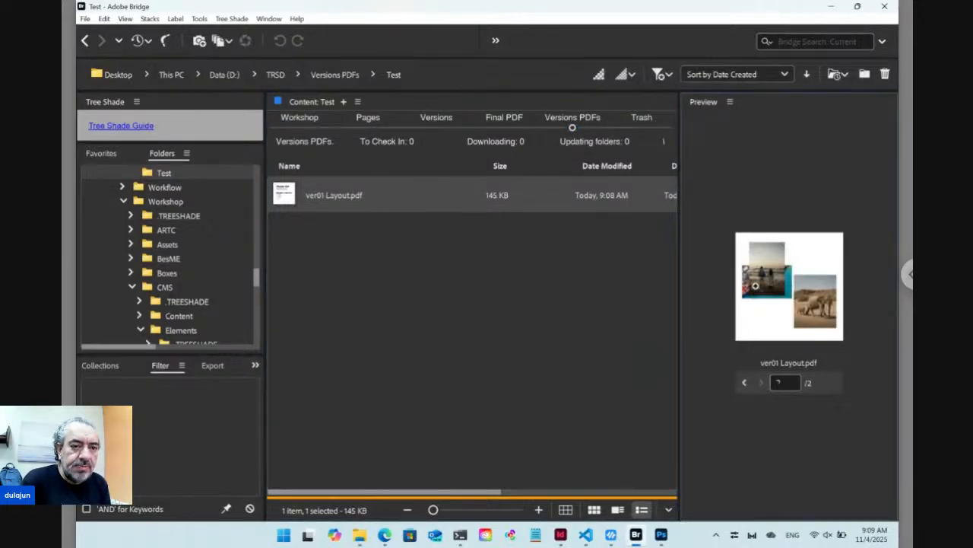
click(744, 383)
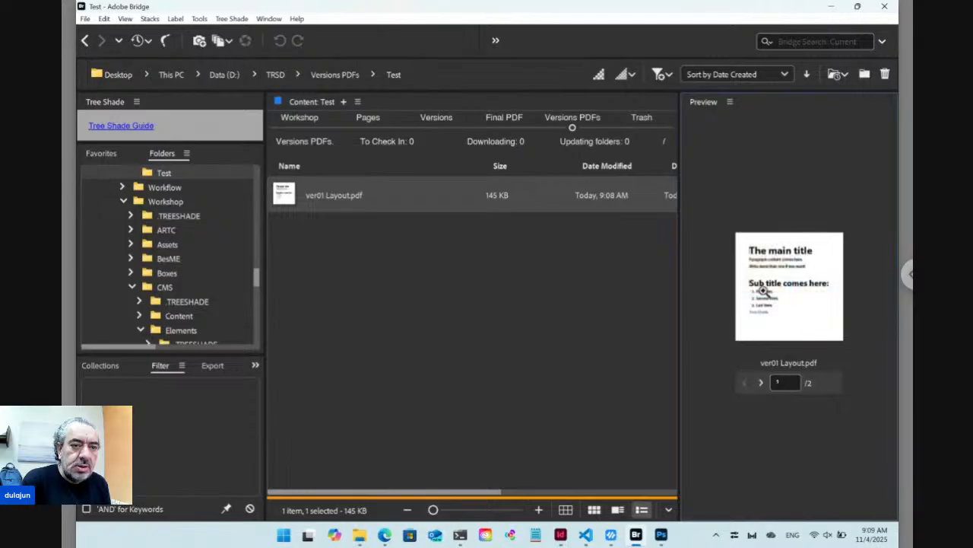
click(761, 383)
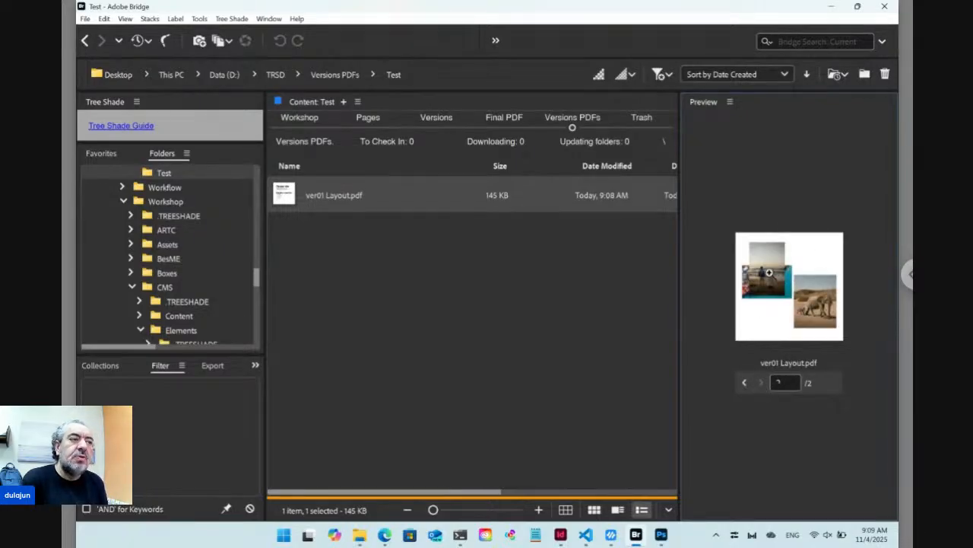
Return to the Workshop view, go up to the Workshop folder, and pick the Test folder for change with Tree Shade.
click(298, 128)
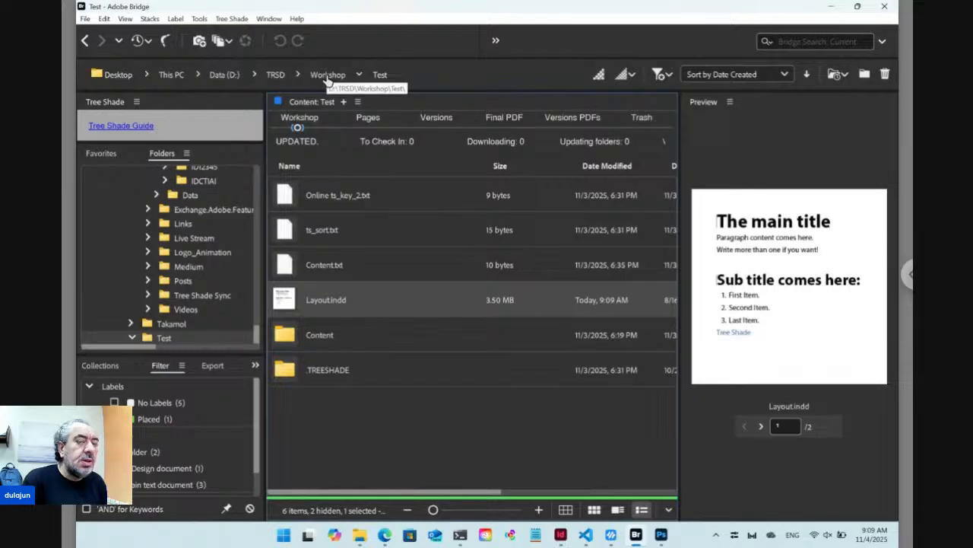
click(328, 75)
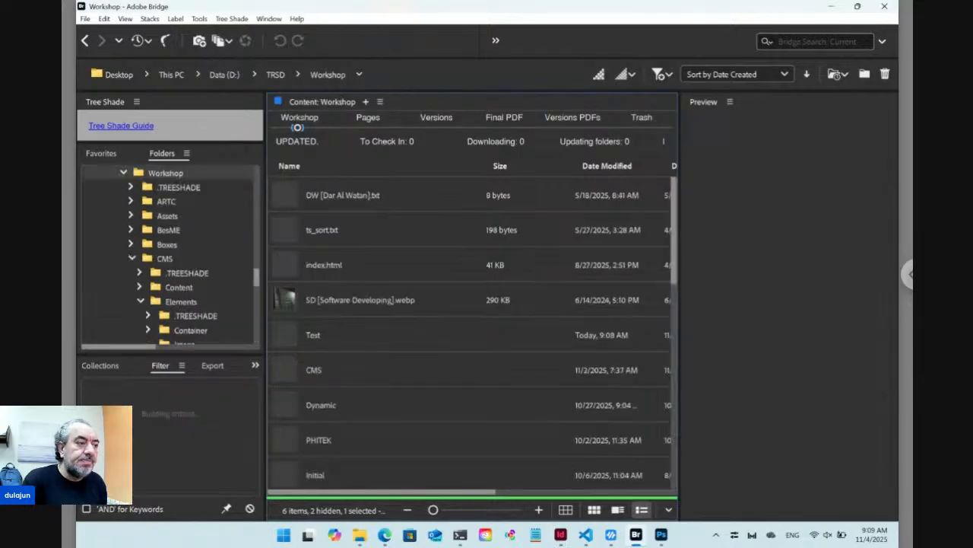
click(293, 337)
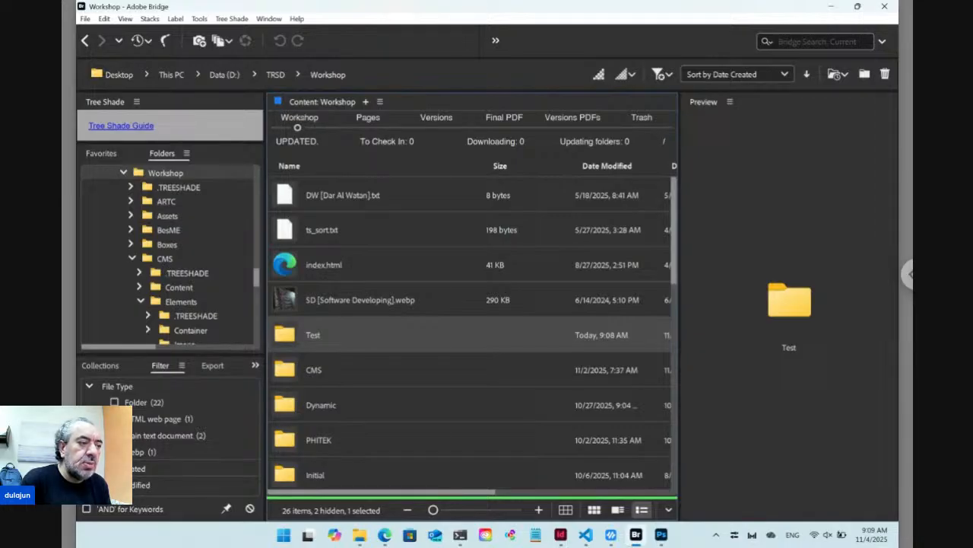
right_click(289, 335)
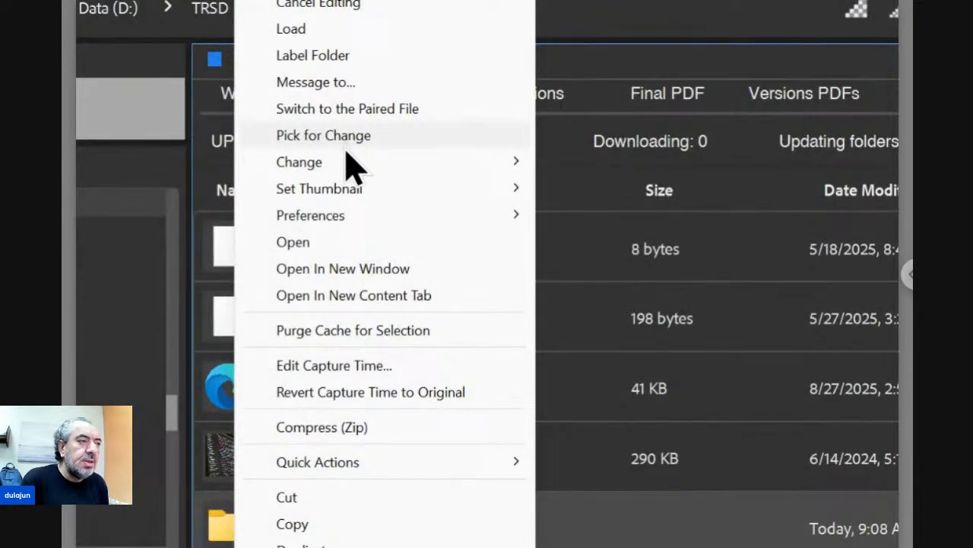
mouse_move(348, 169)
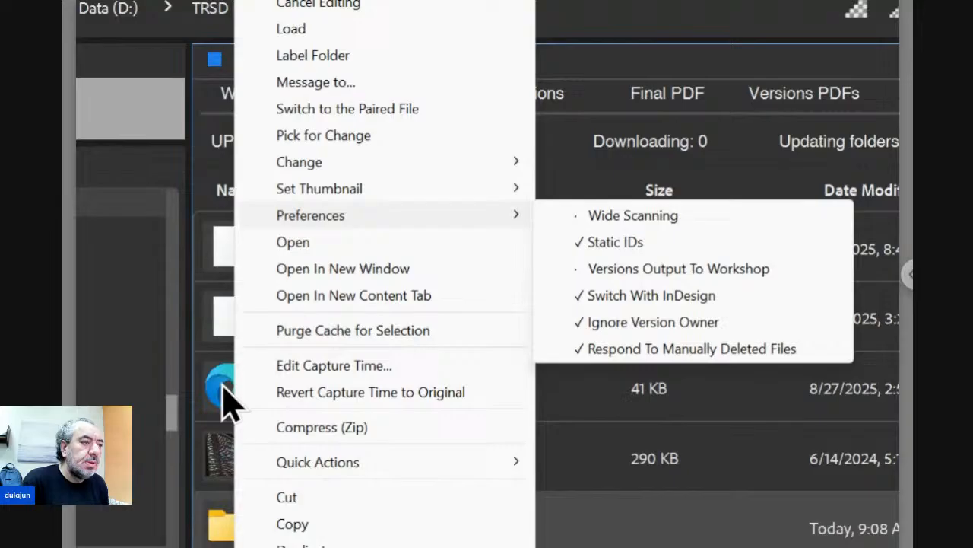
click(341, 140)
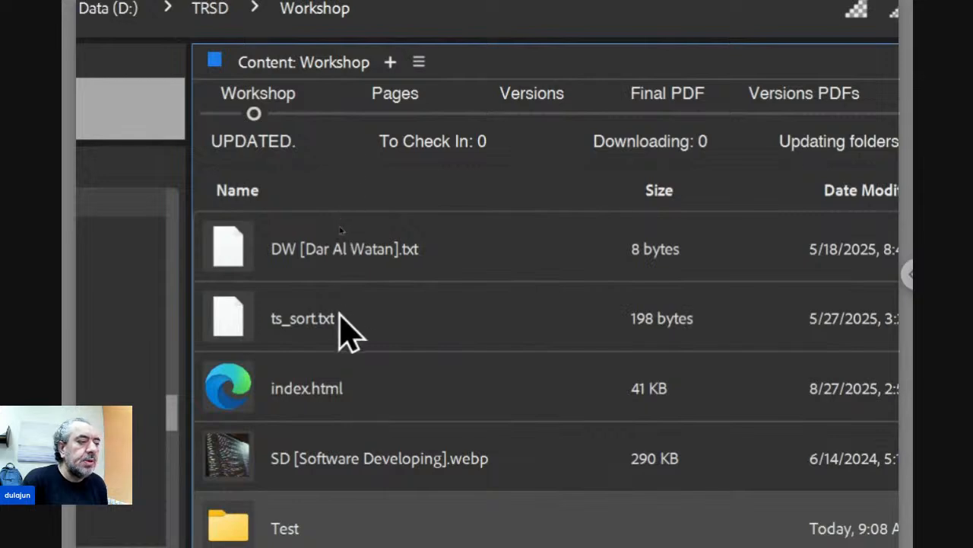
Review the Tree Shade commands offered for SD [Software Developing].webp without running any of them.
click(226, 458)
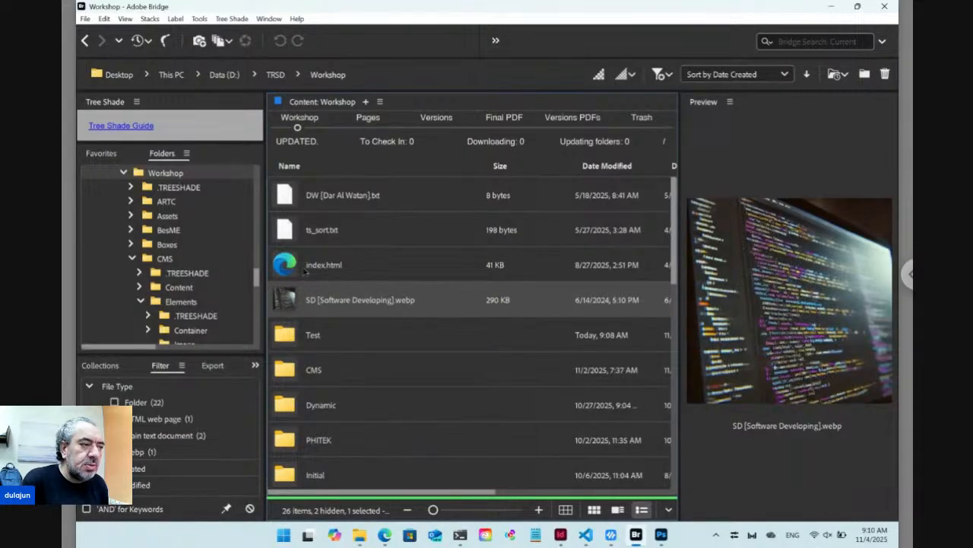
right_click(292, 296)
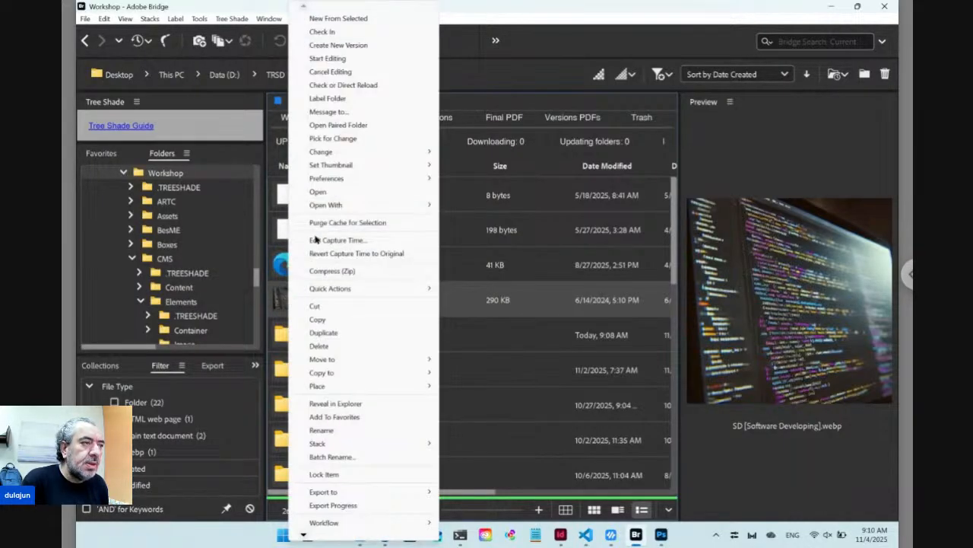
mouse_move(361, 158)
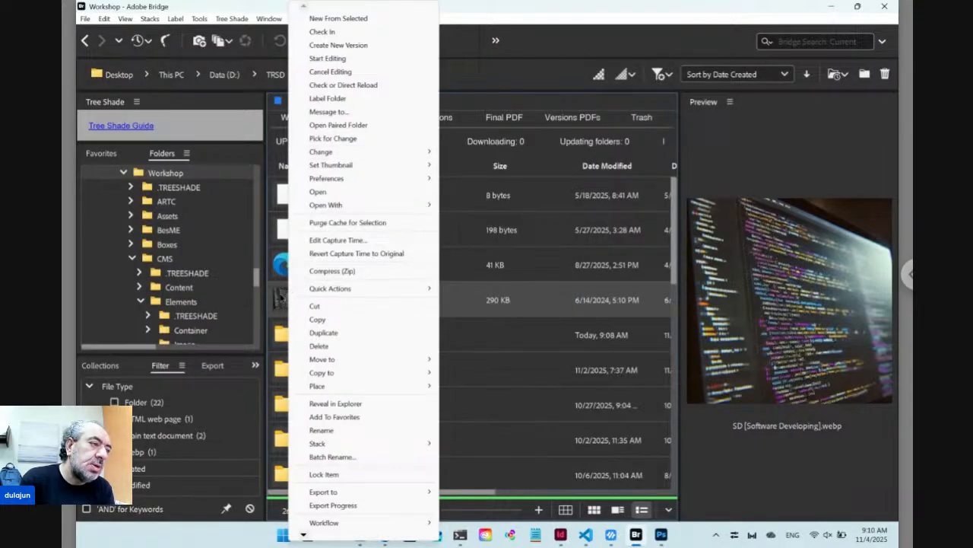
click(281, 298)
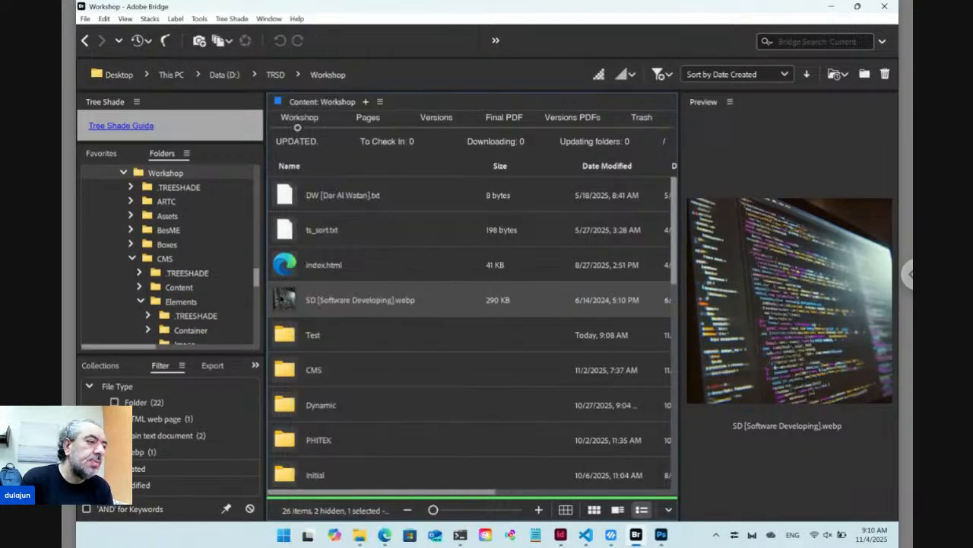
Open the Test folder and select the five items from Online ts_key_2.txt through the Content folder.
double_click(288, 340)
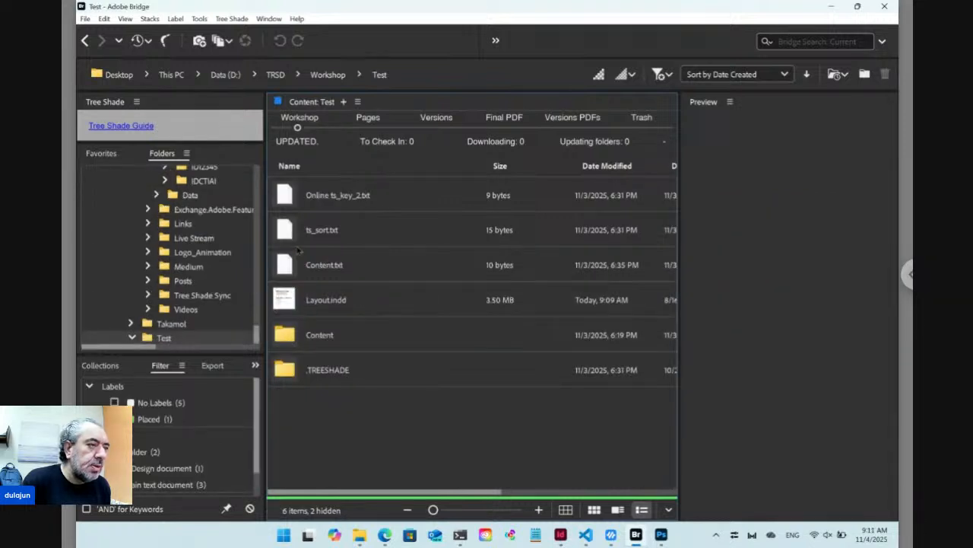
click(290, 200)
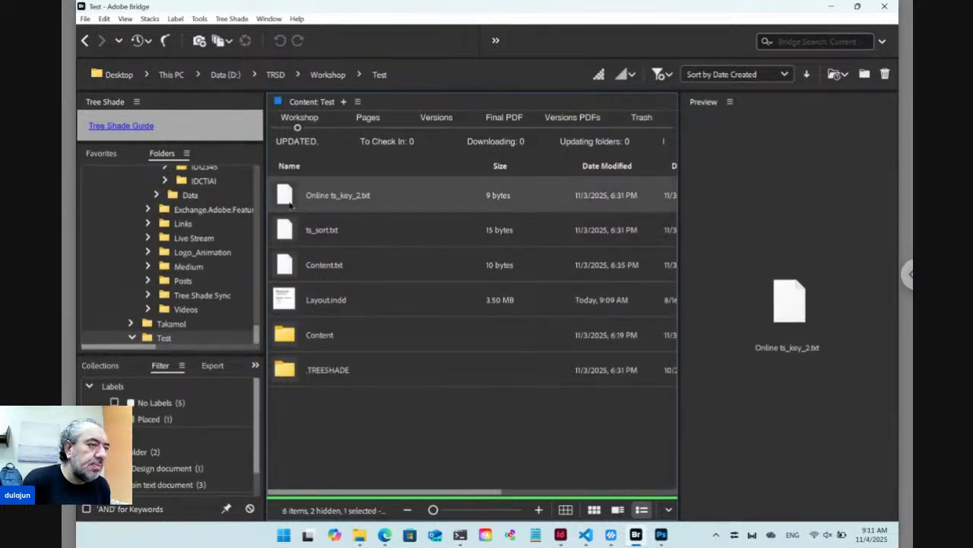
shift+click(287, 336)
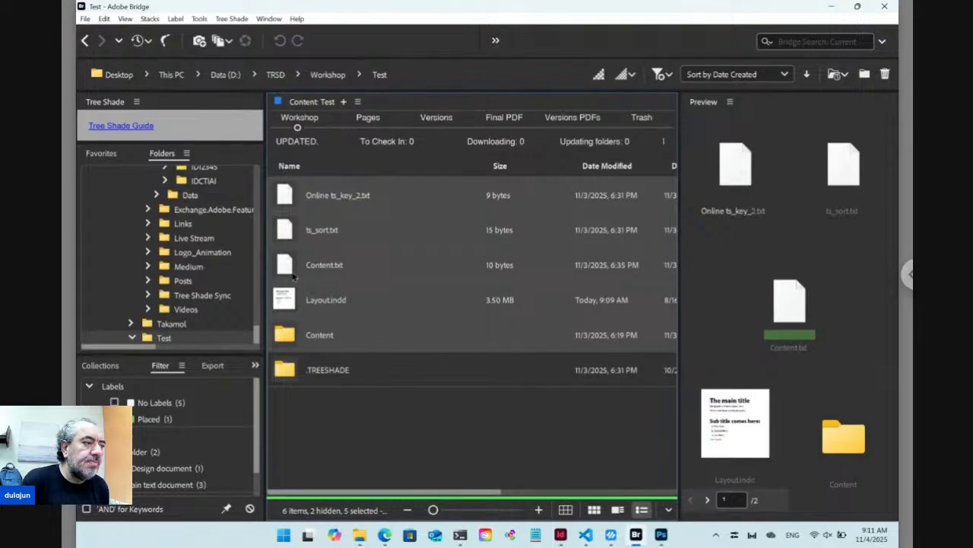
Examine the picked files and path phrase in Tree Shade's Change Run dialog, and cancel it.
right_click(287, 302)
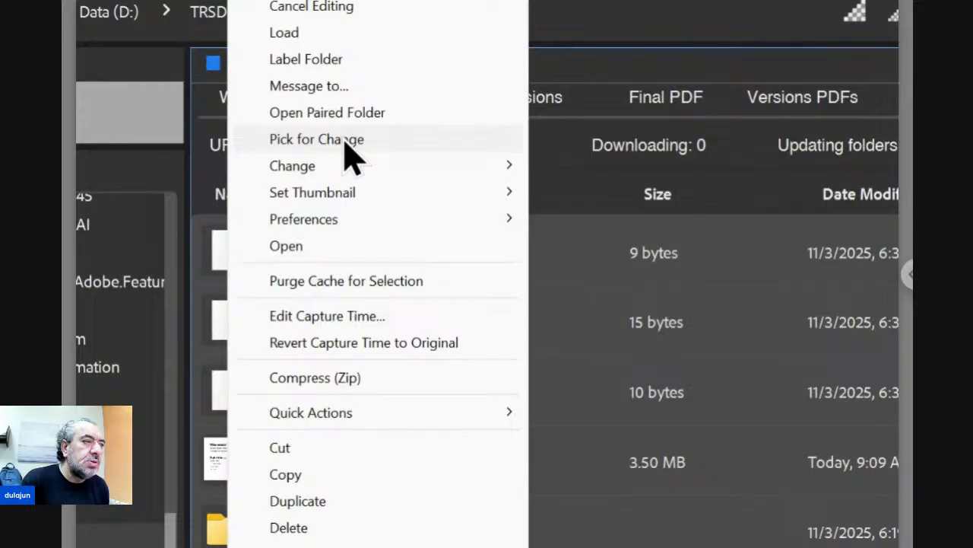
mouse_move(342, 169)
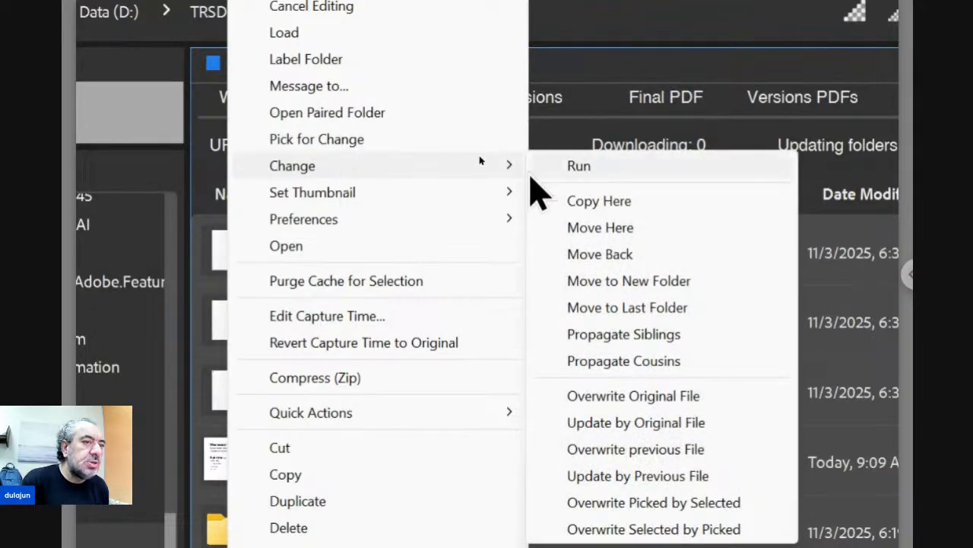
click(622, 169)
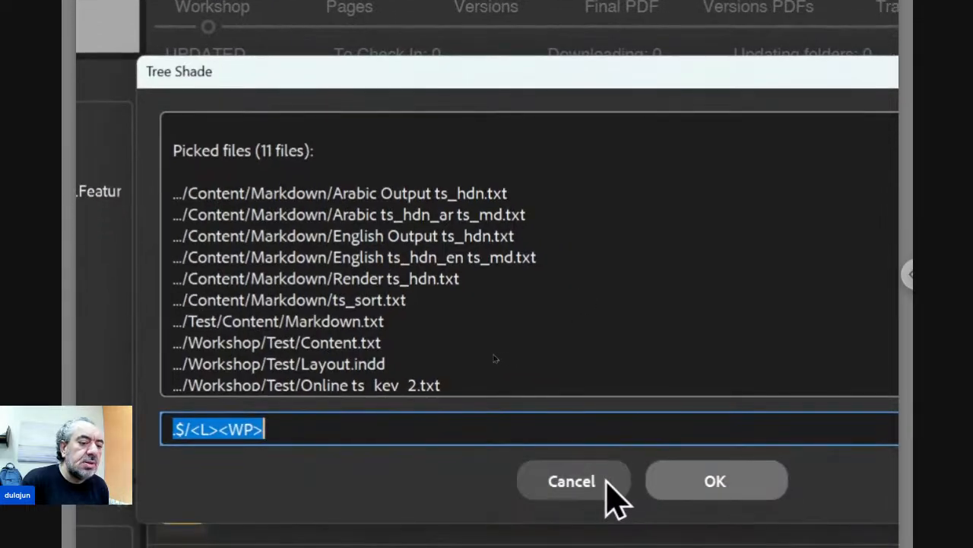
click(643, 528)
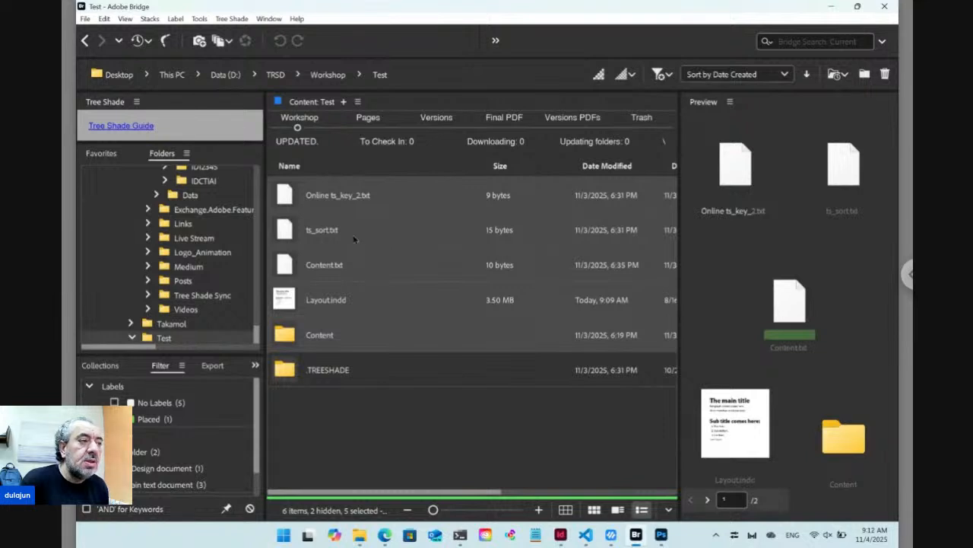
Pick the five selected items in the Test folder for change with Tree Shade.
right_click(290, 198)
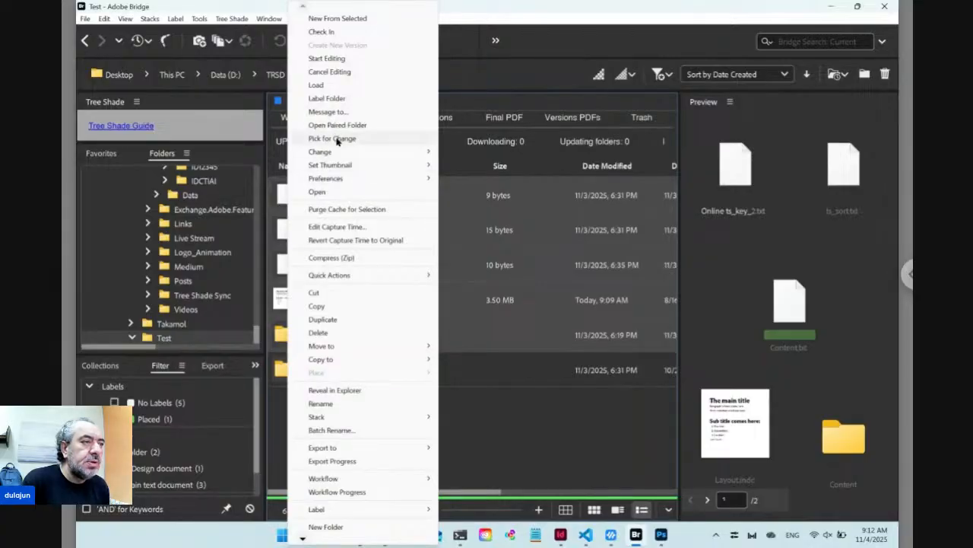
click(337, 139)
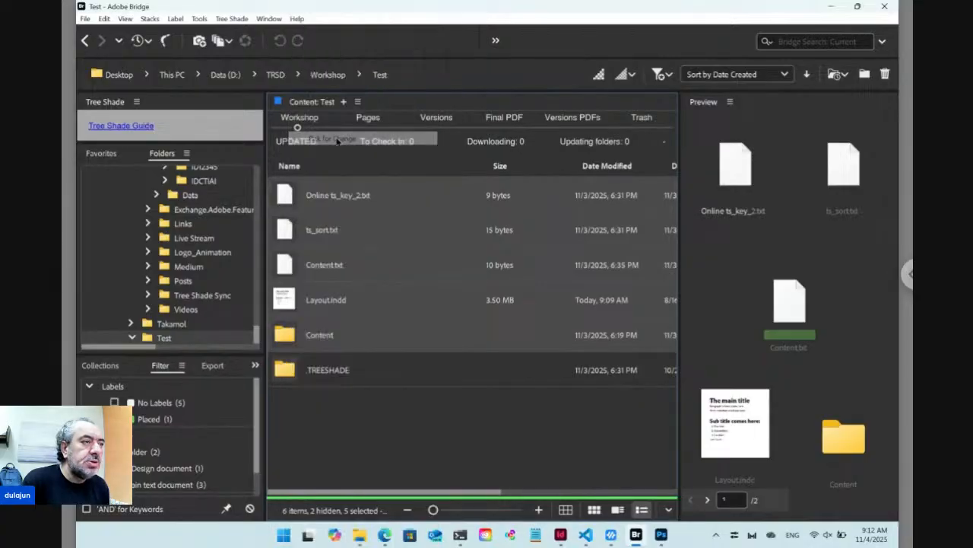
Create a folder named Test2 inside the Workshop folder.
click(328, 75)
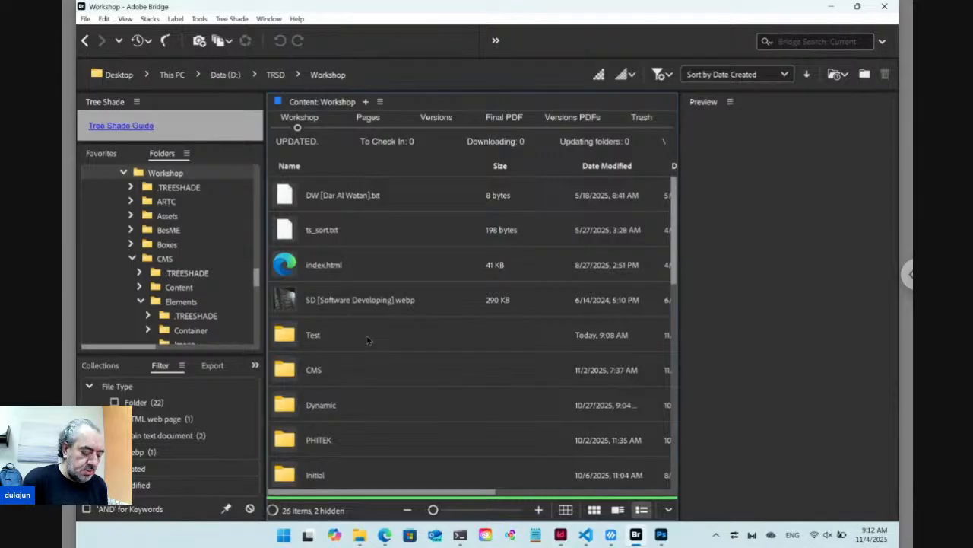
key(ctrl+shift+n)
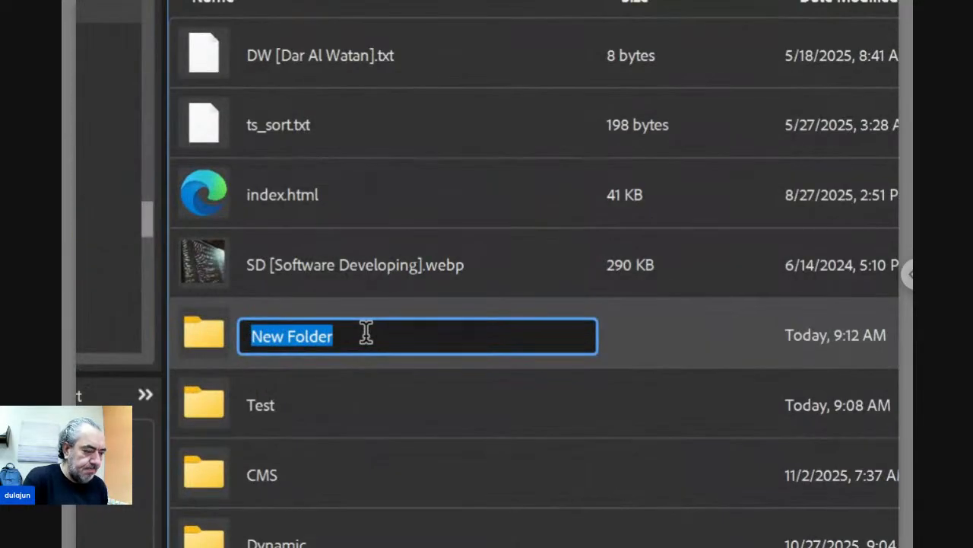
text(Test2)
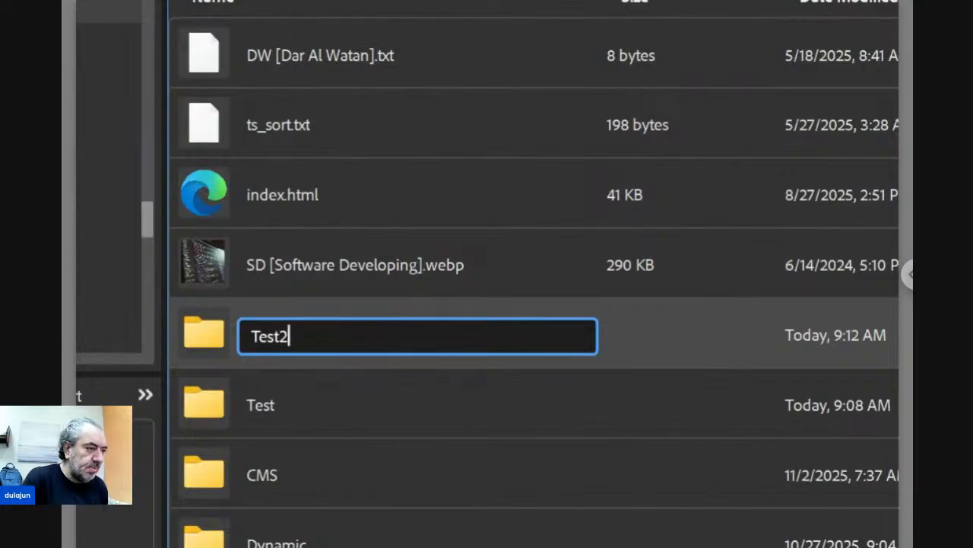
key(Return)
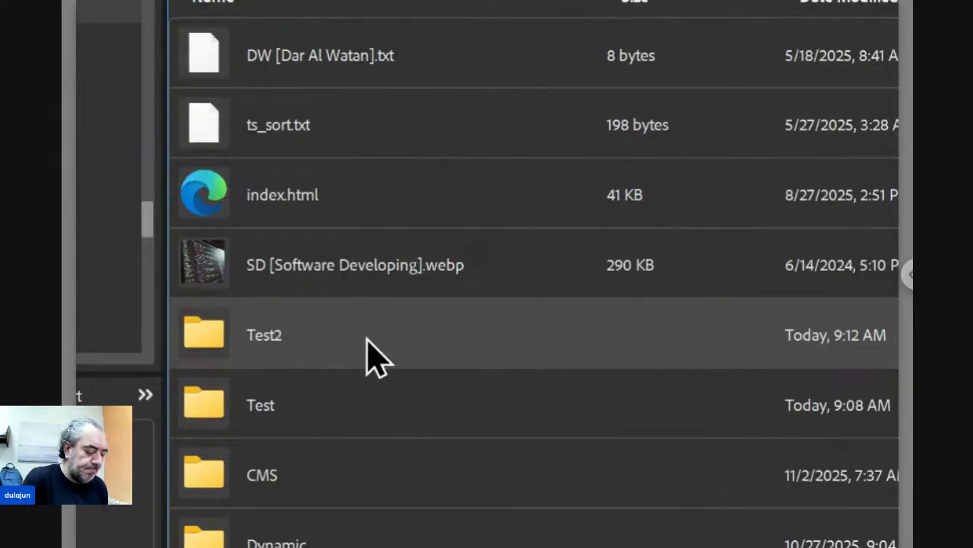
Open the Test2 folder and copy the picked items into it with Tree Shade's Copy Here command.
double_click(373, 354)
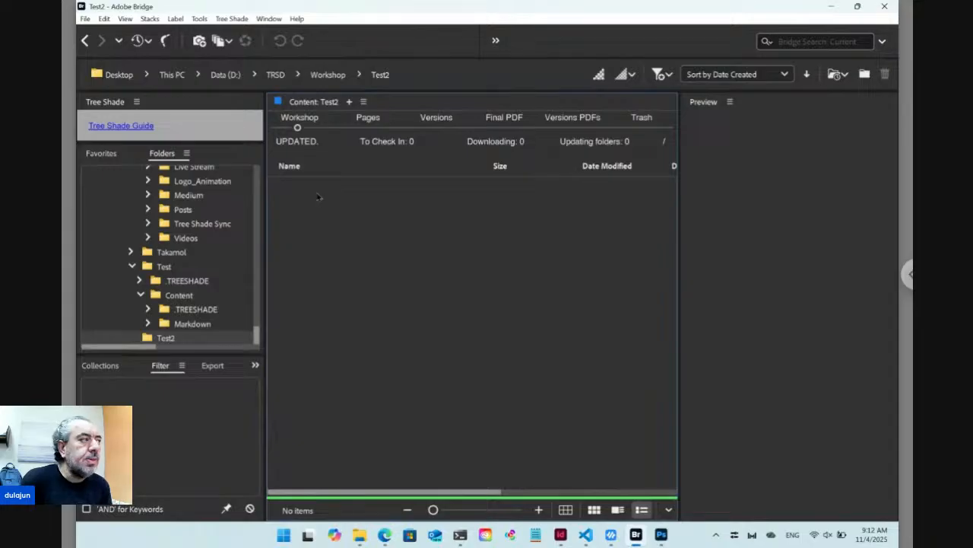
right_click(369, 232)
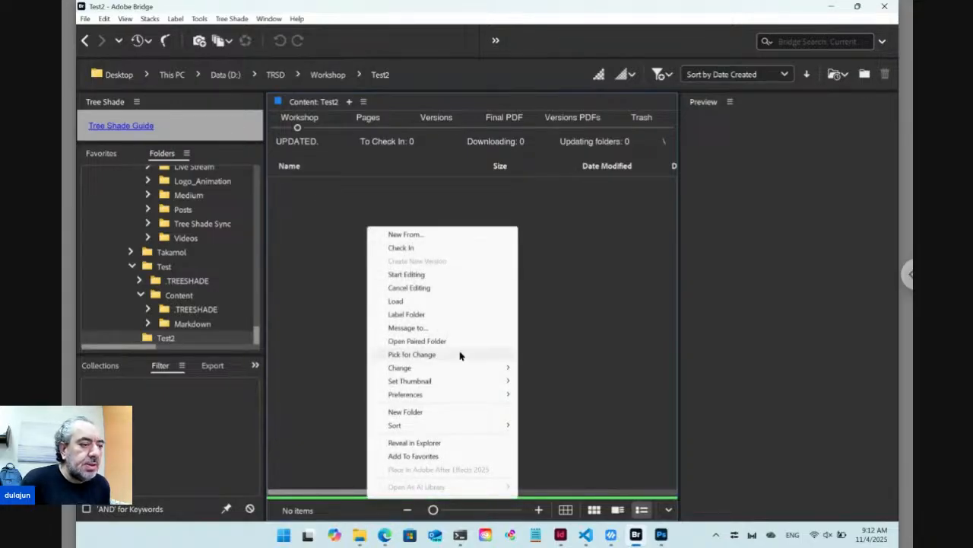
mouse_move(463, 371)
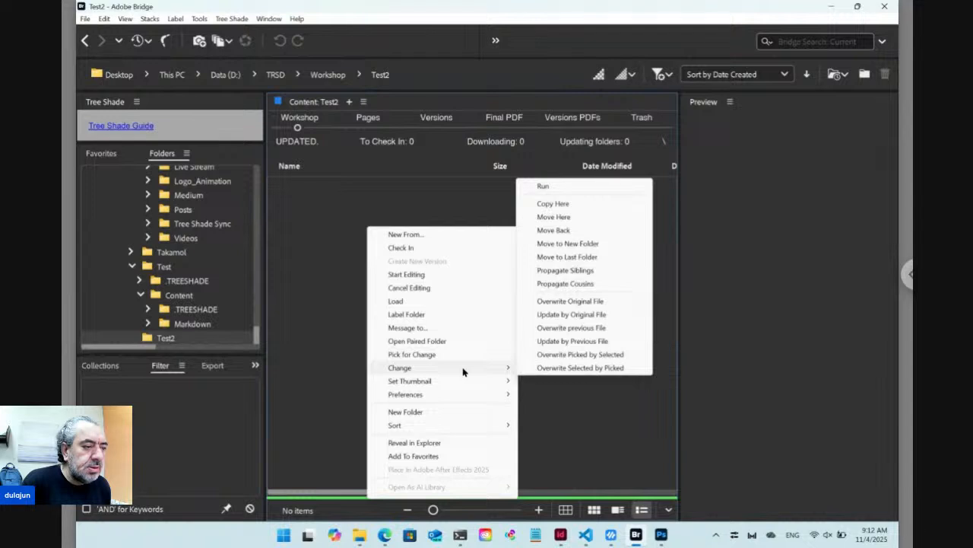
click(553, 204)
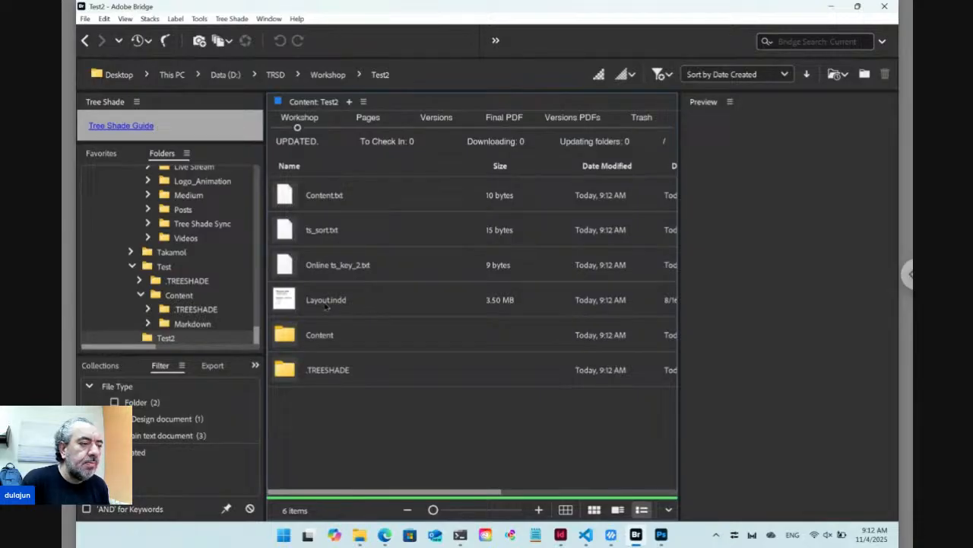
Open the copied Layout.indd from Test2 in InDesign to examine its placed images, and switch back to Bridge.
double_click(326, 300)
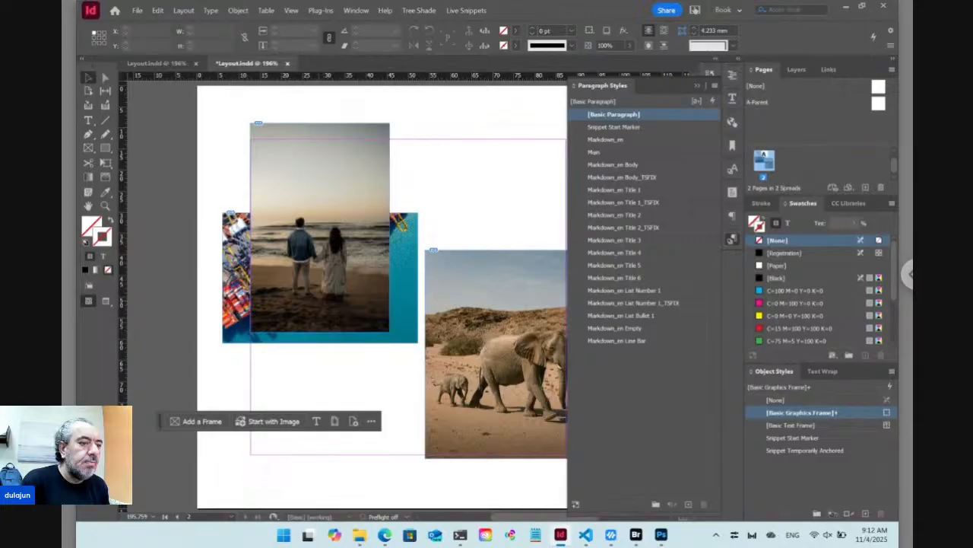
mouse_move(637, 537)
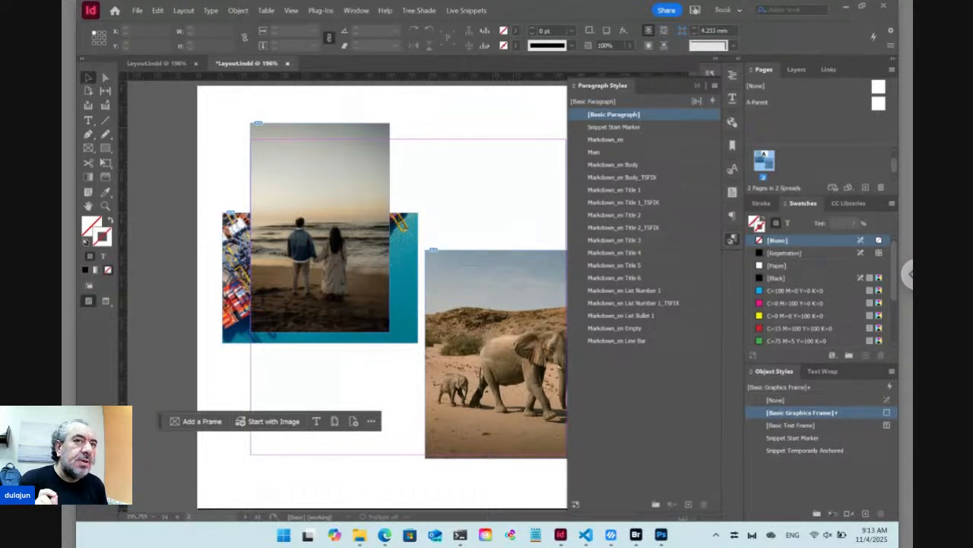
key(alt+Tab)
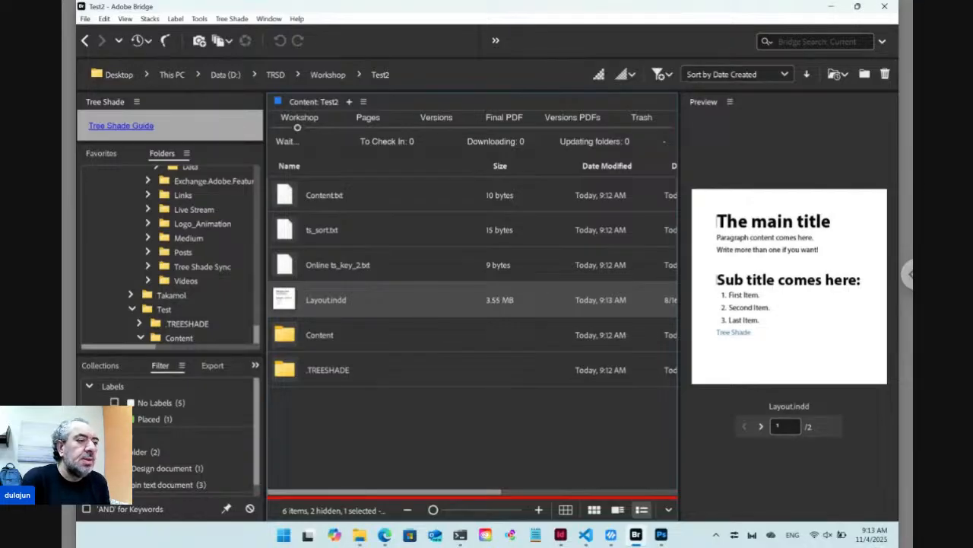
Preview ver01 Layout.pdf in the Versions PDFs folder for Test2, and return to the Workshop view.
click(378, 427)
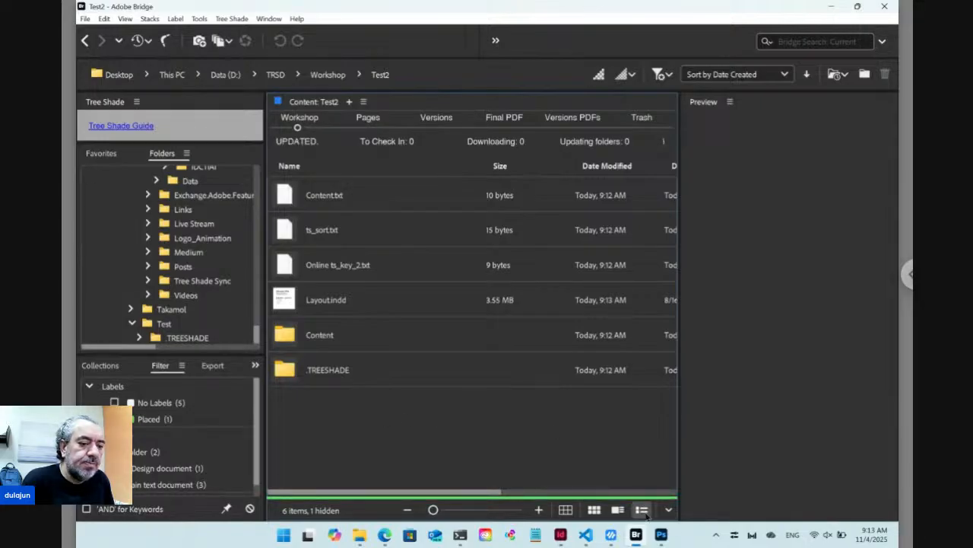
mouse_move(565, 537)
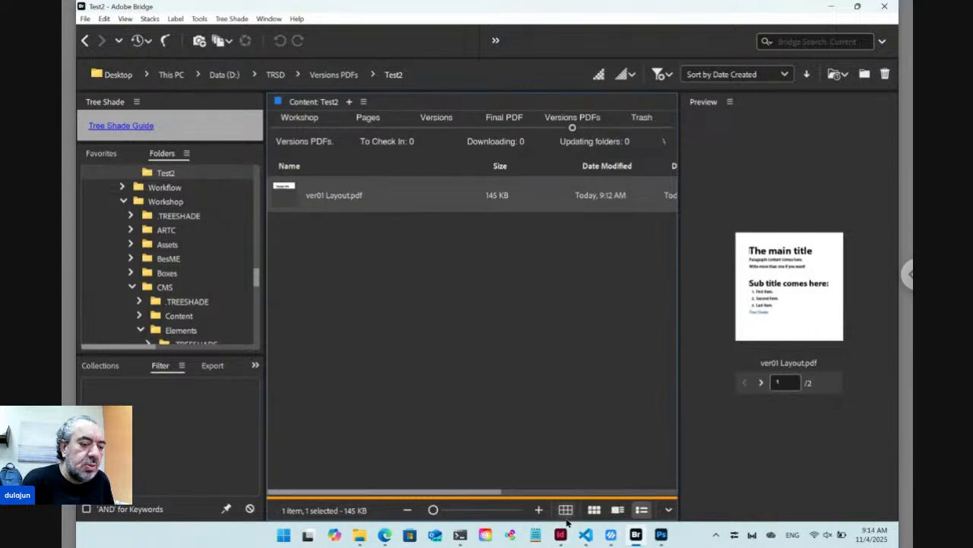
click(299, 127)
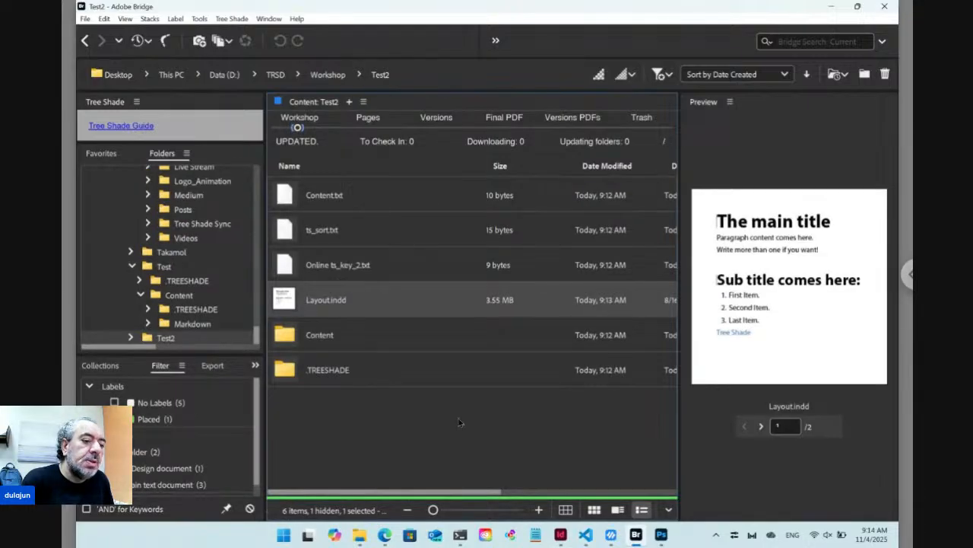
Switch to InDesign, close the open Layout.indd document, and return to Bridge.
click(560, 535)
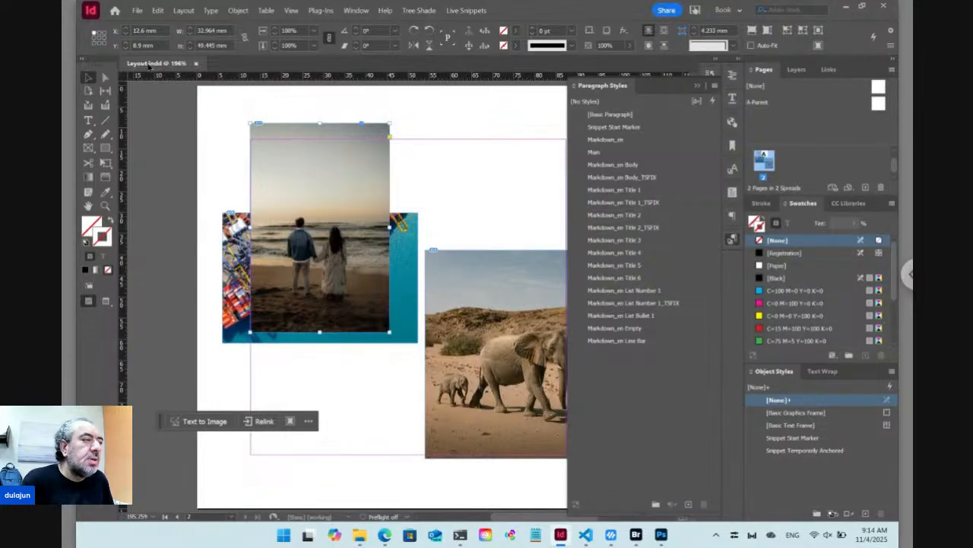
right_click(150, 66)
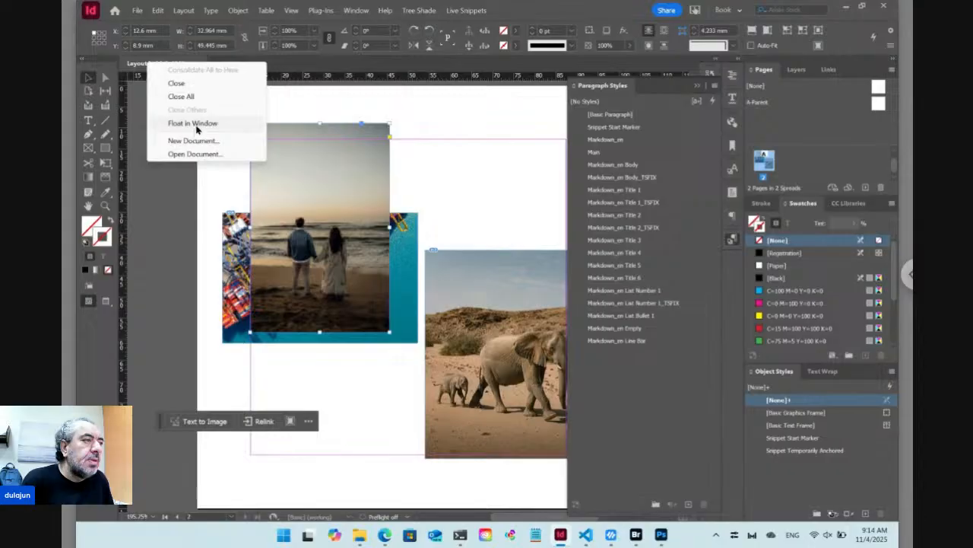
click(139, 121)
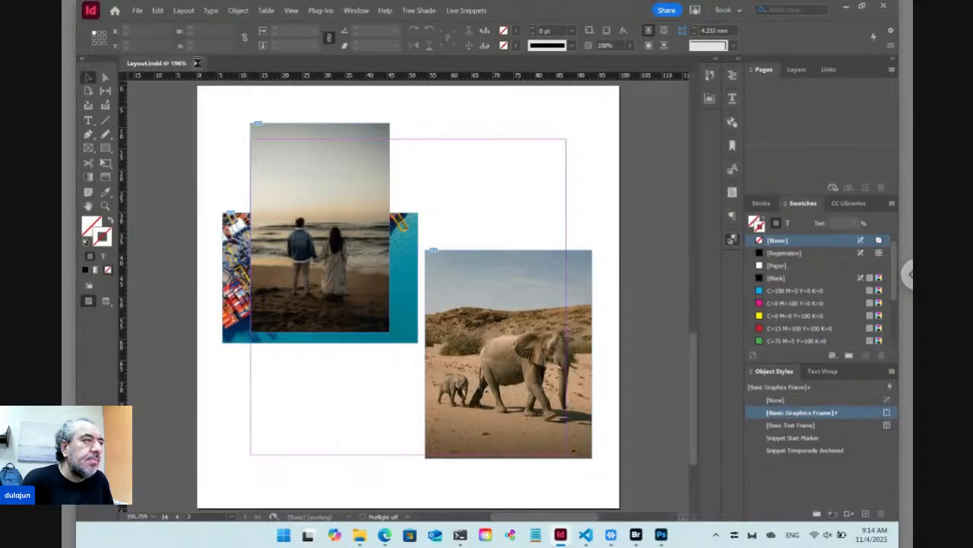
click(197, 64)
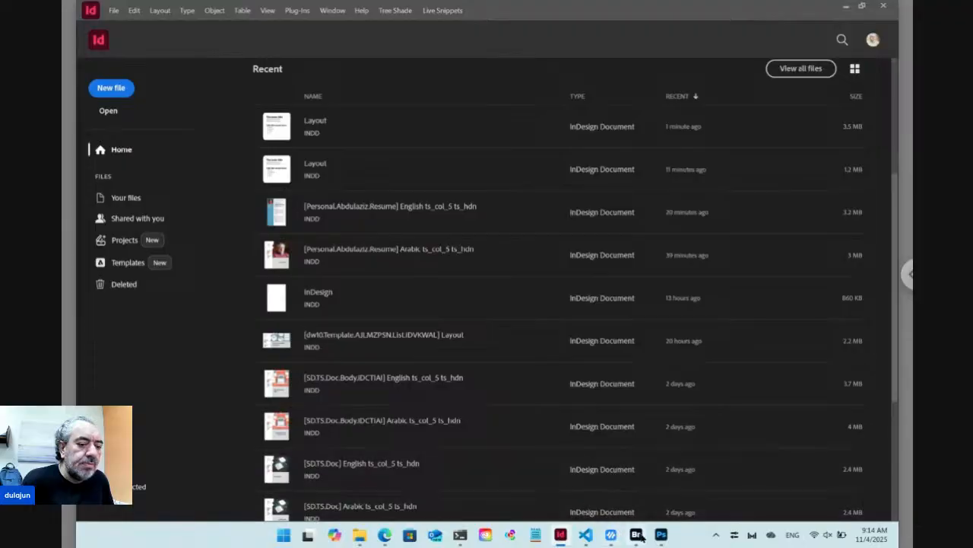
click(639, 535)
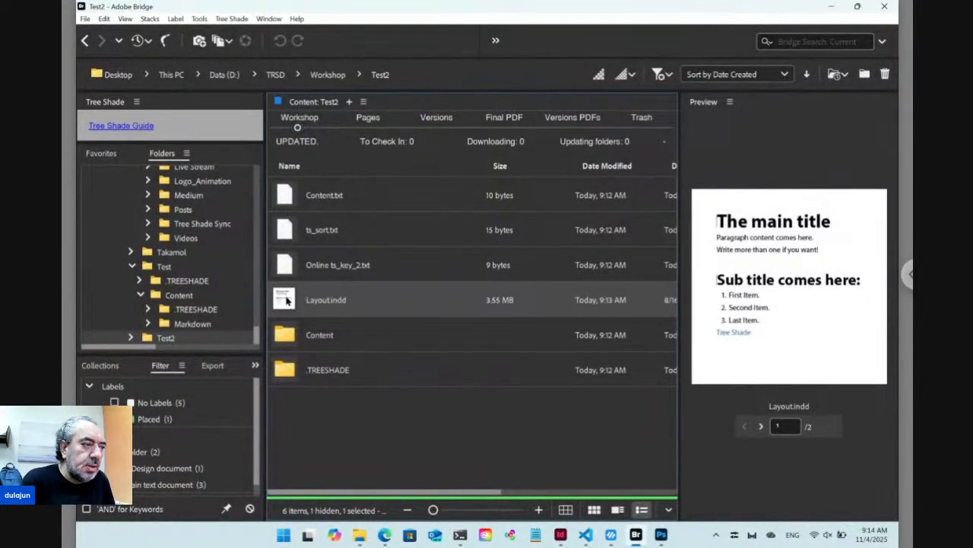
Reopen Layout.indd from Test2 to inspect the cargo harbor image's link, close it without saving, and return to Bridge.
double_click(286, 302)
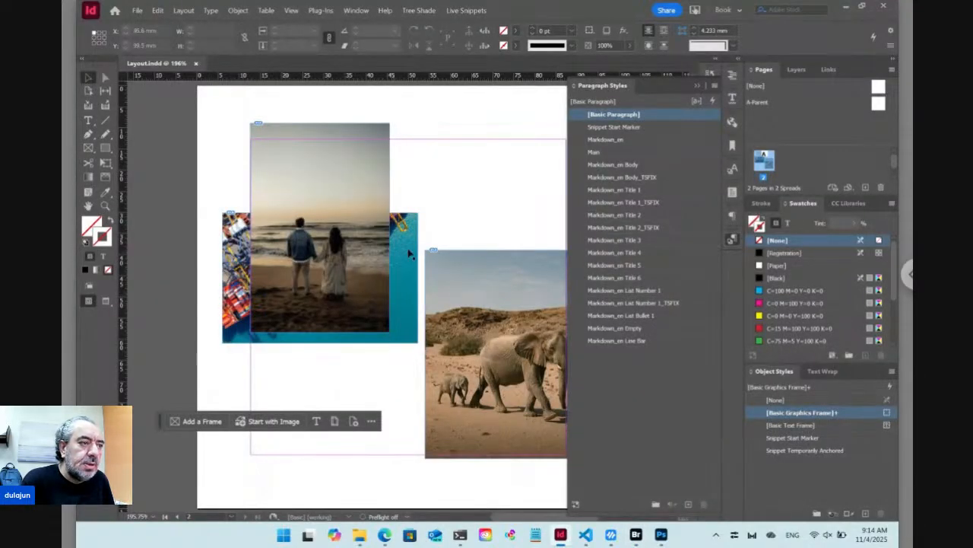
click(414, 255)
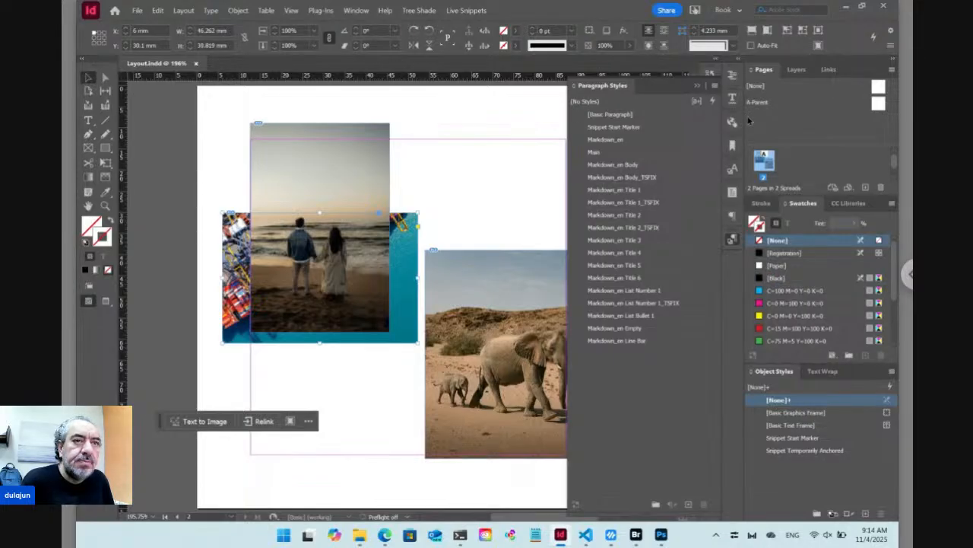
click(829, 72)
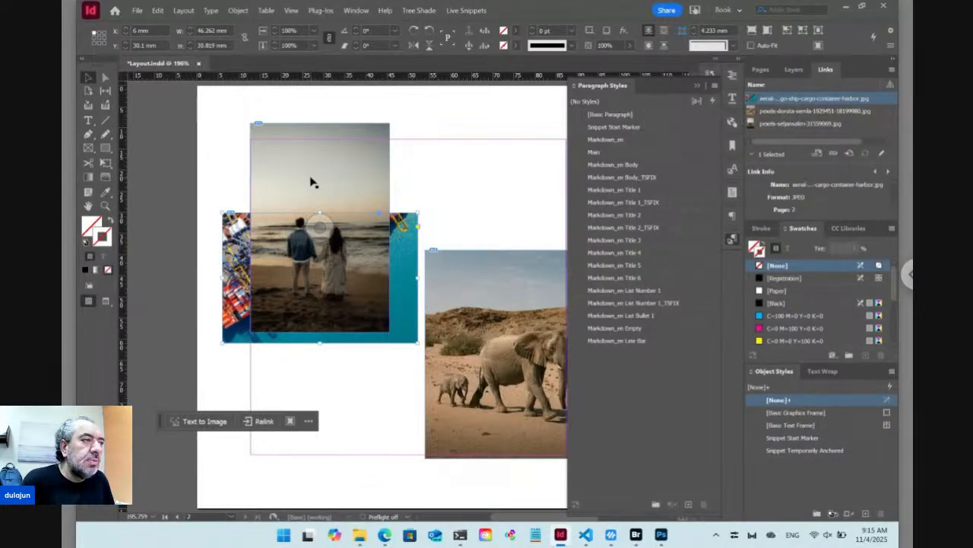
click(199, 65)
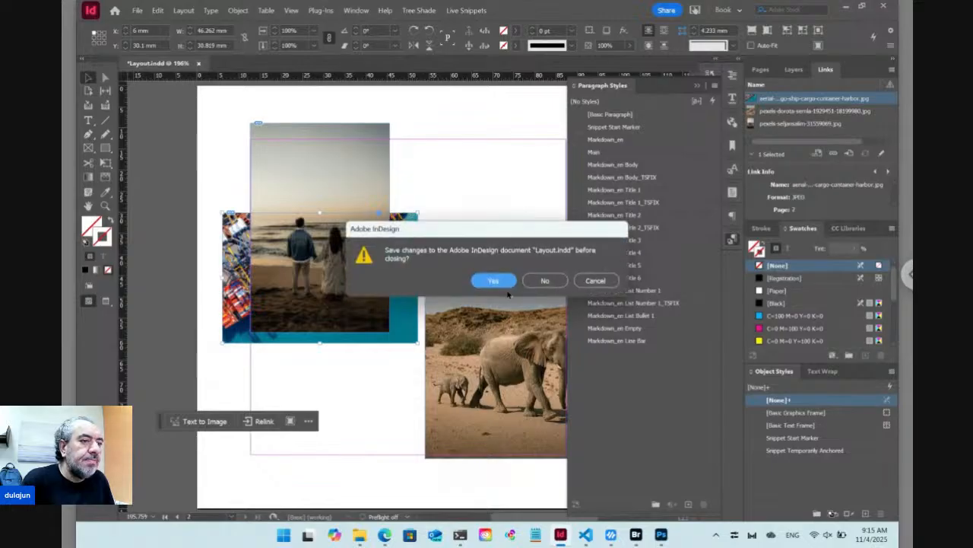
click(556, 282)
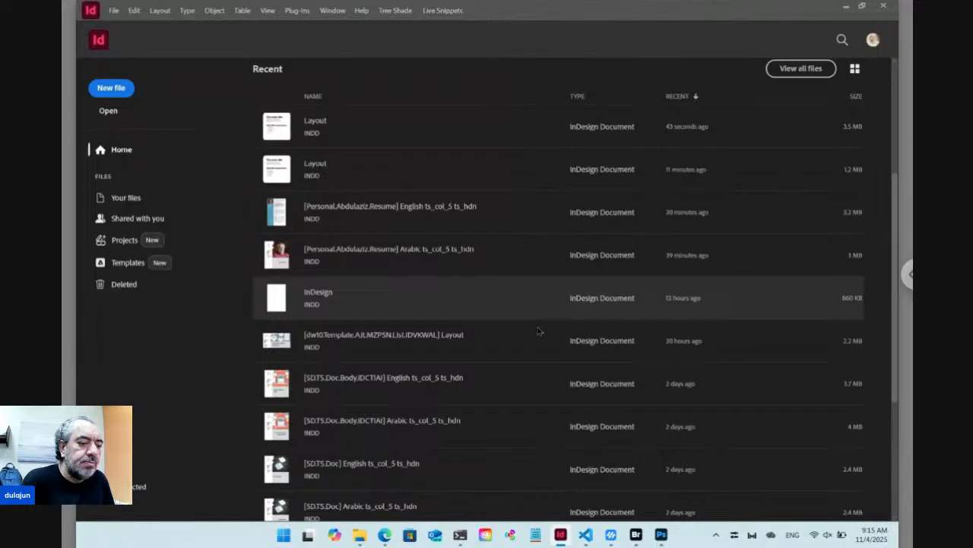
click(636, 534)
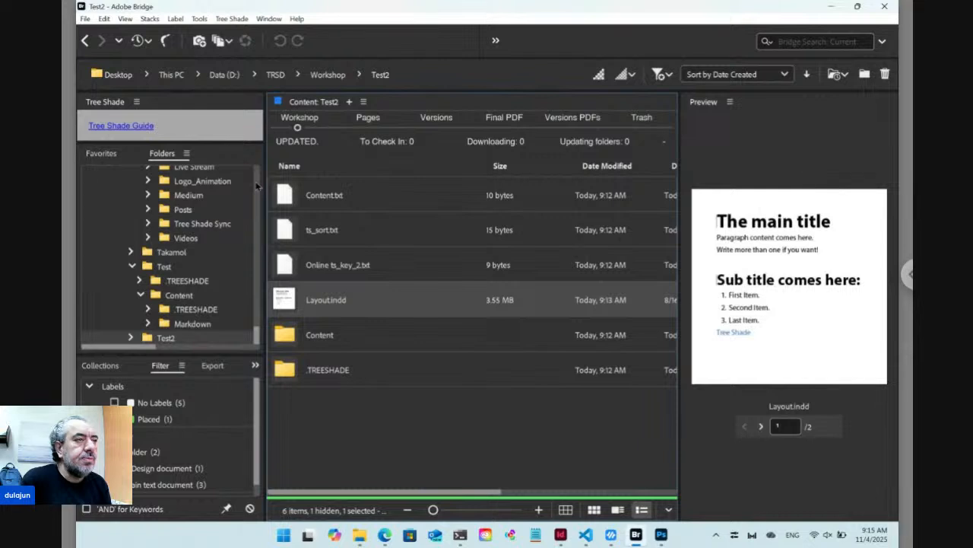
Move the Test2 folder in Workshop to the trash with Tree Shade's Move to Trash command, declining to trash its paired folder.
click(328, 76)
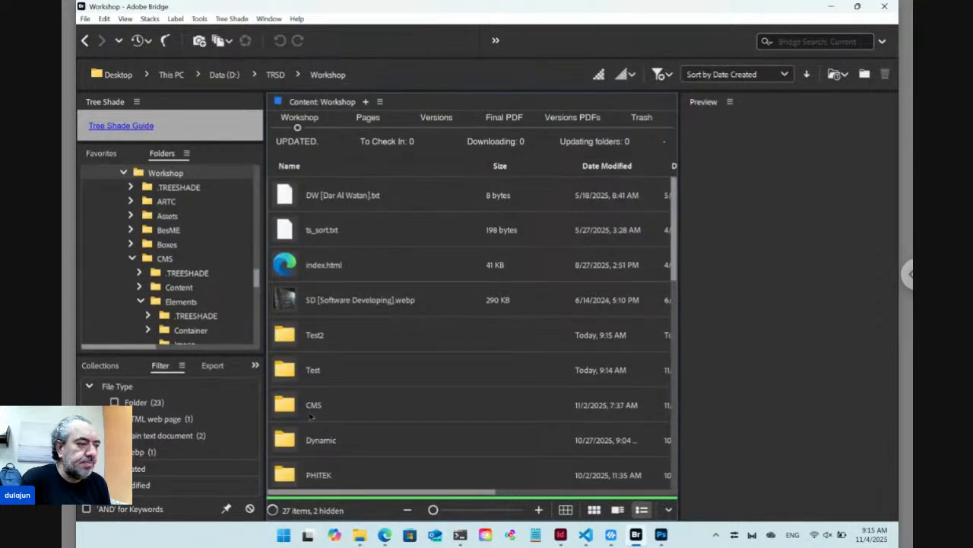
click(317, 346)
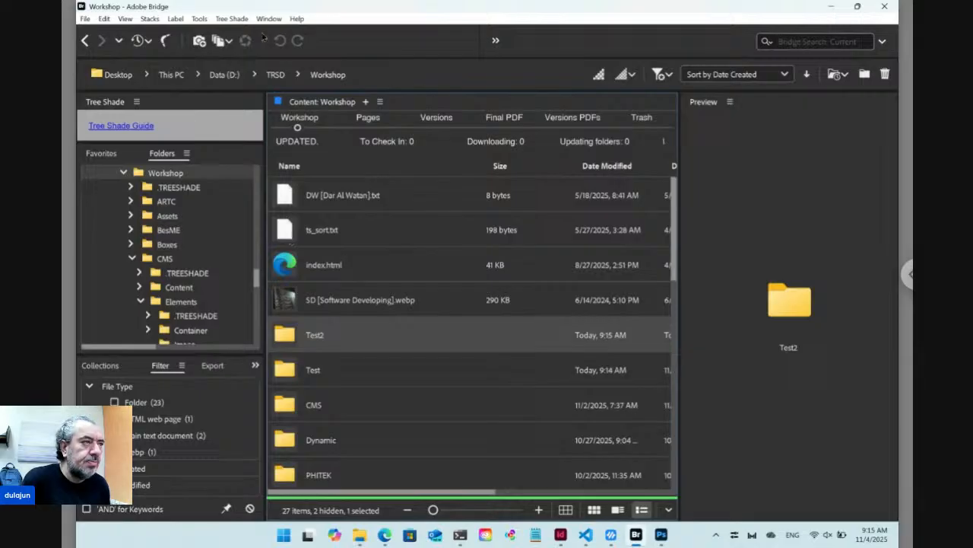
click(232, 19)
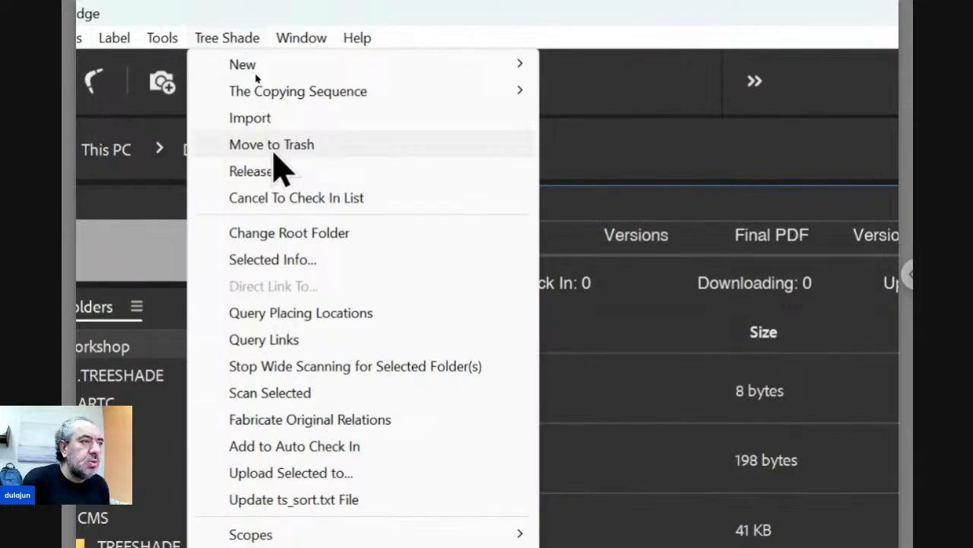
click(274, 152)
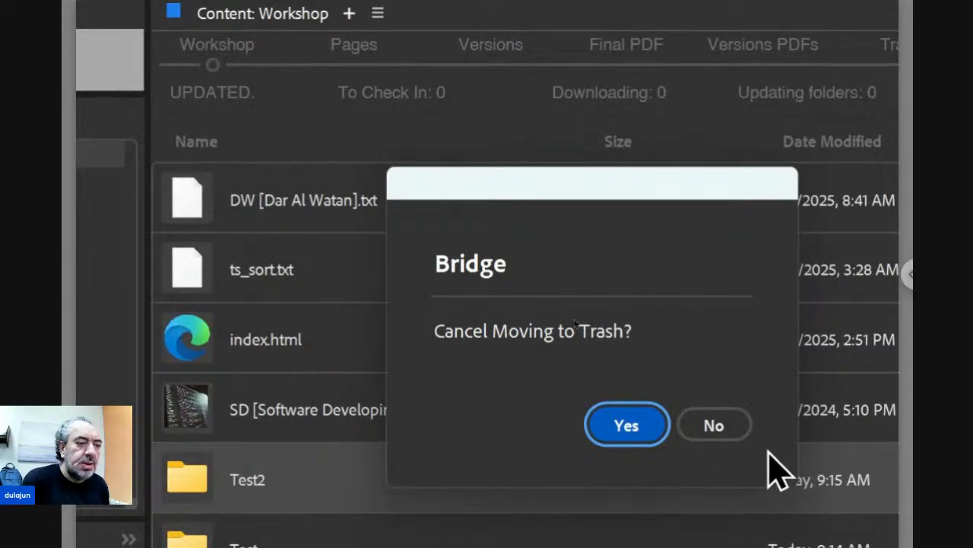
click(743, 432)
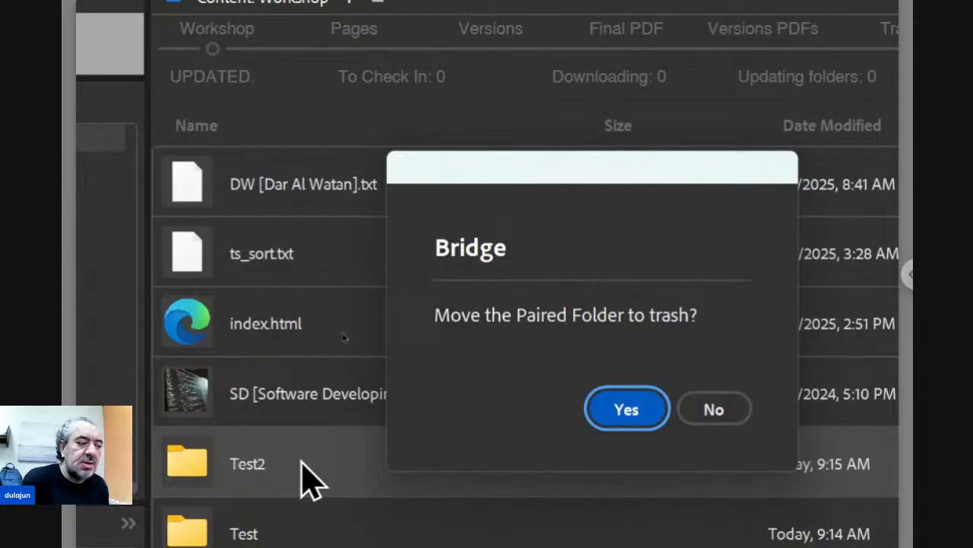
click(717, 415)
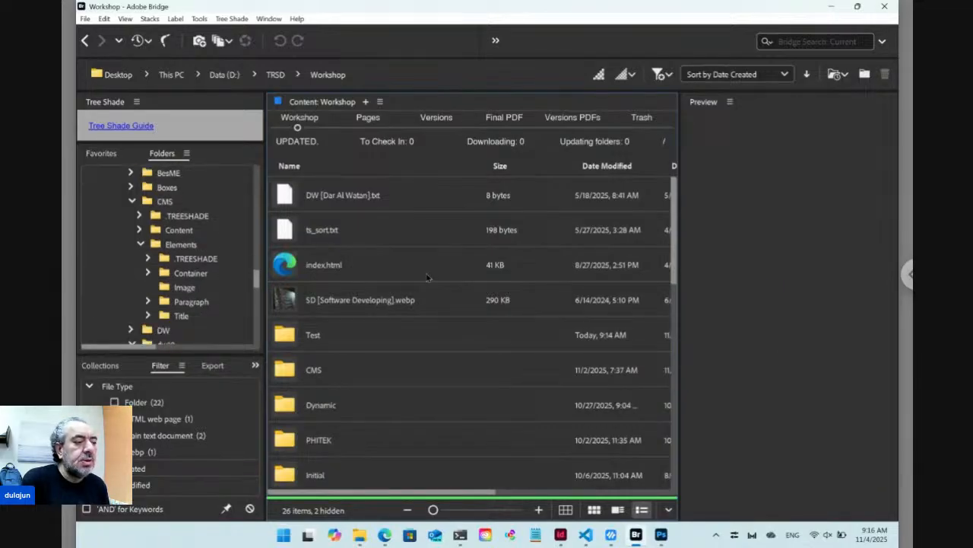
Open Layout.indd from the Test folder in InDesign and delete its first page, which holds the main title text.
double_click(294, 337)
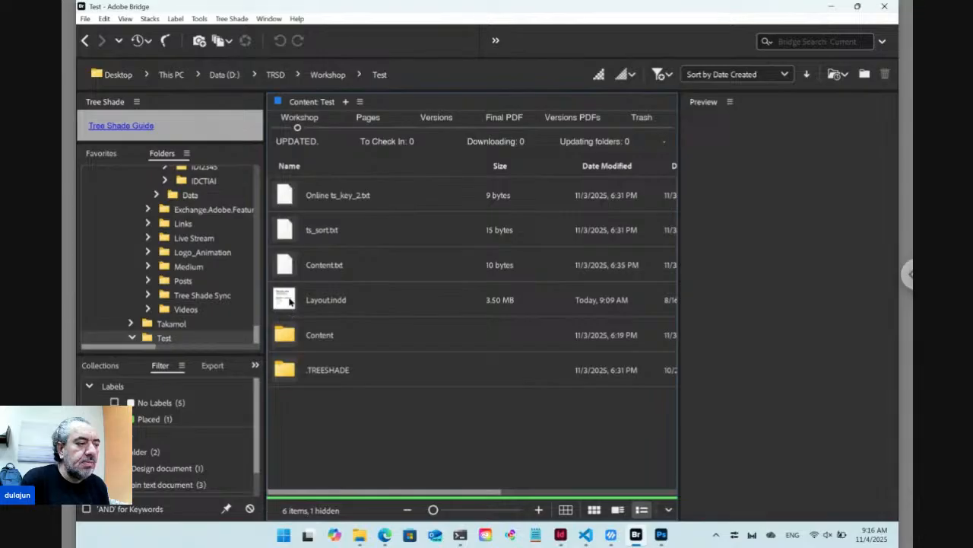
click(289, 302)
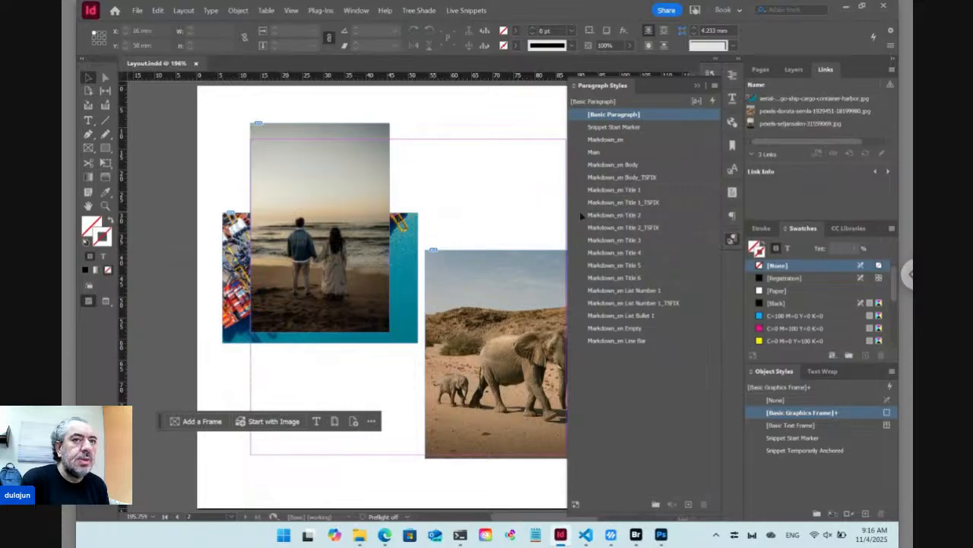
click(762, 72)
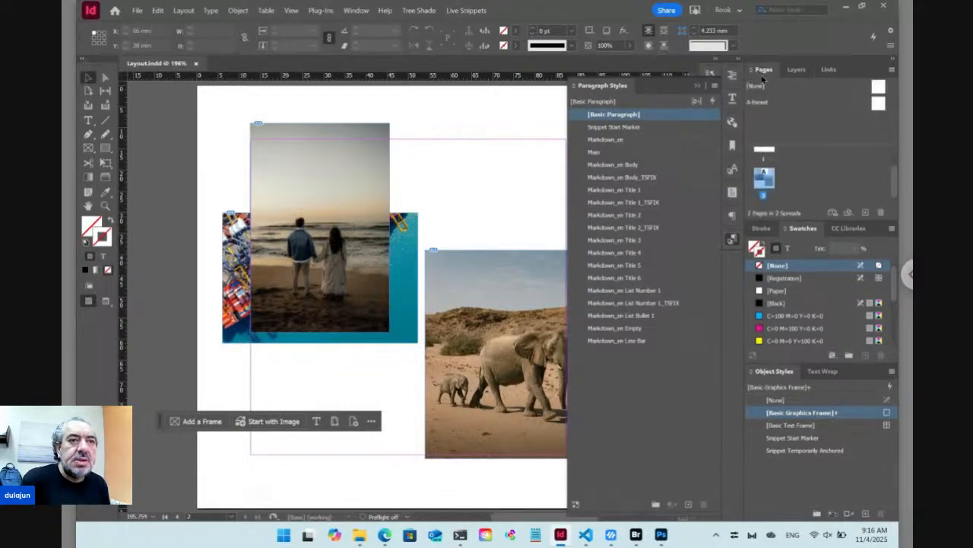
double_click(763, 155)
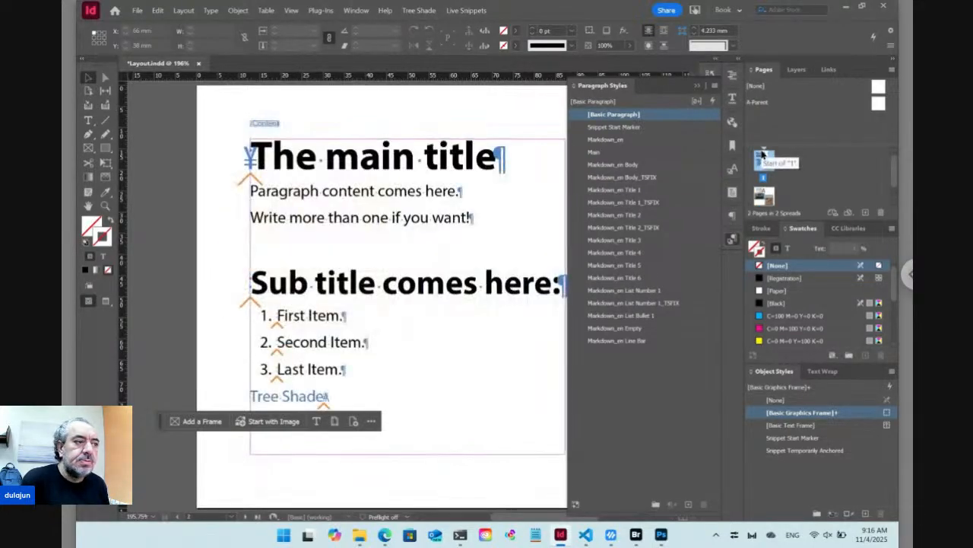
click(881, 212)
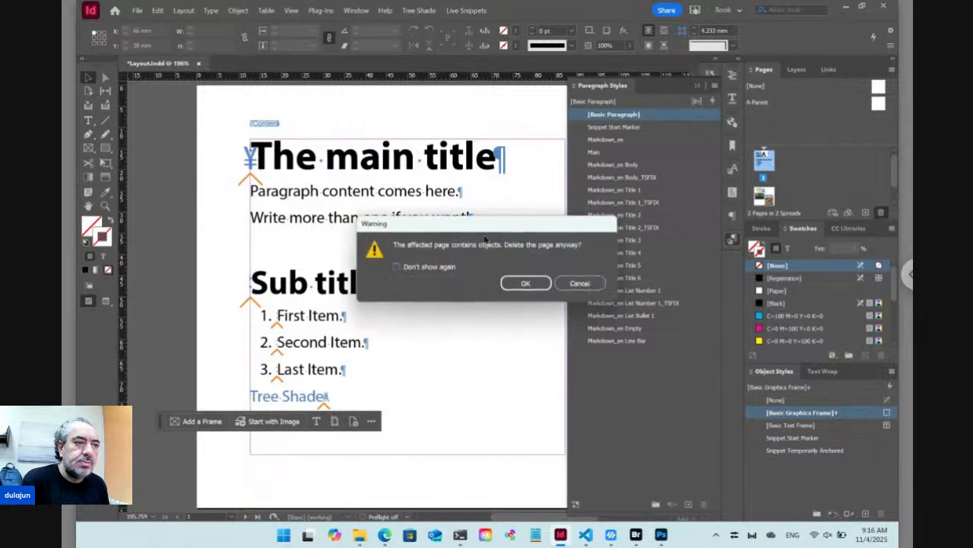
click(526, 281)
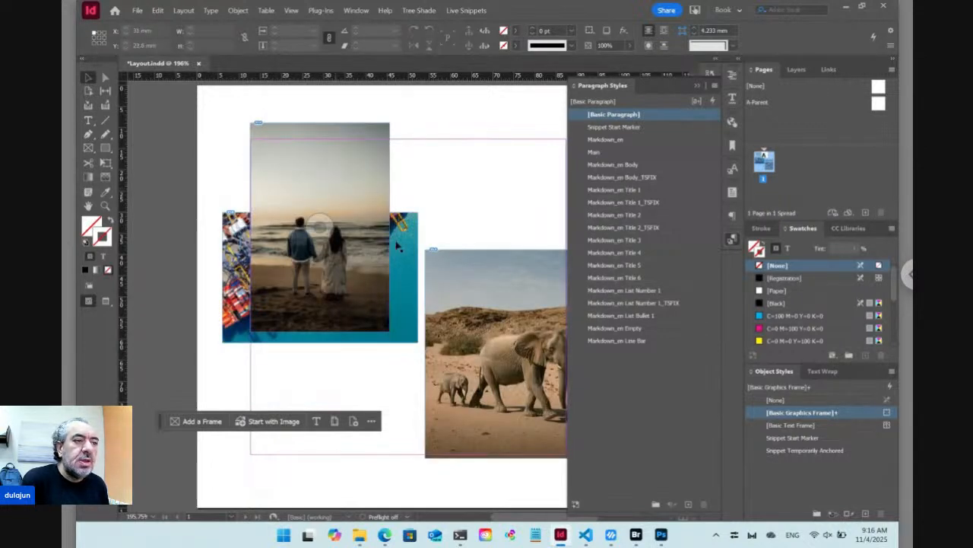
Run Tree Shade's Report External Links command to list the links outside the Workshop folder, and dismiss the report.
click(421, 11)
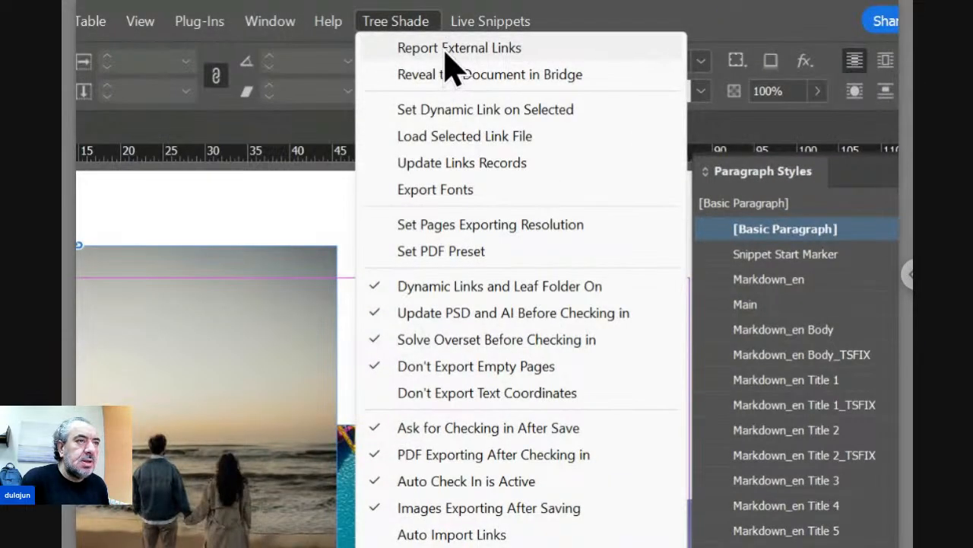
click(453, 50)
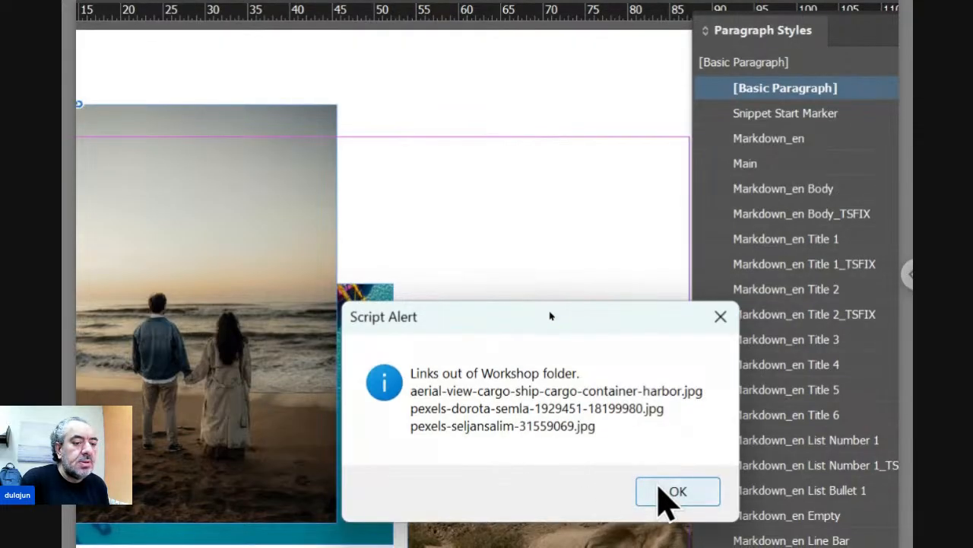
click(657, 489)
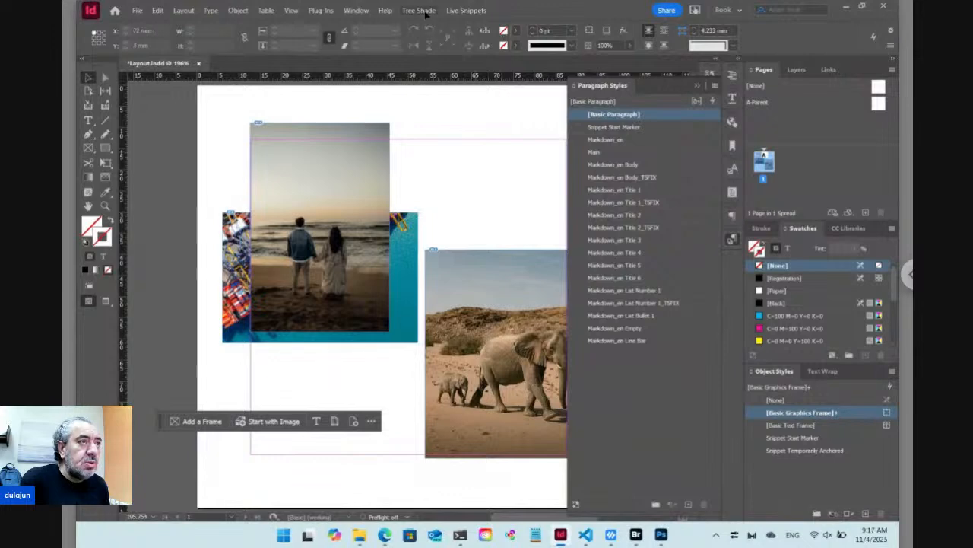
Turn on Tree Shade's Auto Import Links option with 'Links' as the import folder.
click(405, 0)
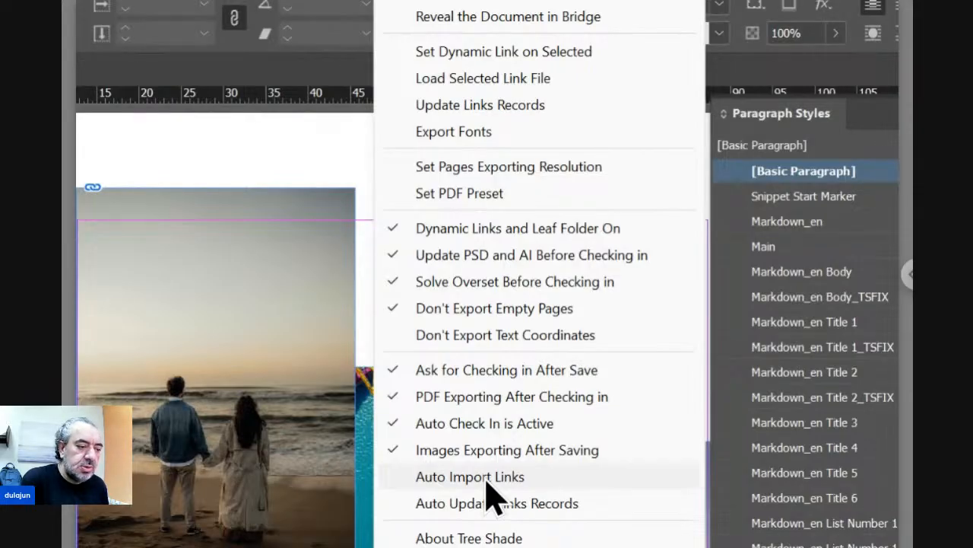
click(487, 478)
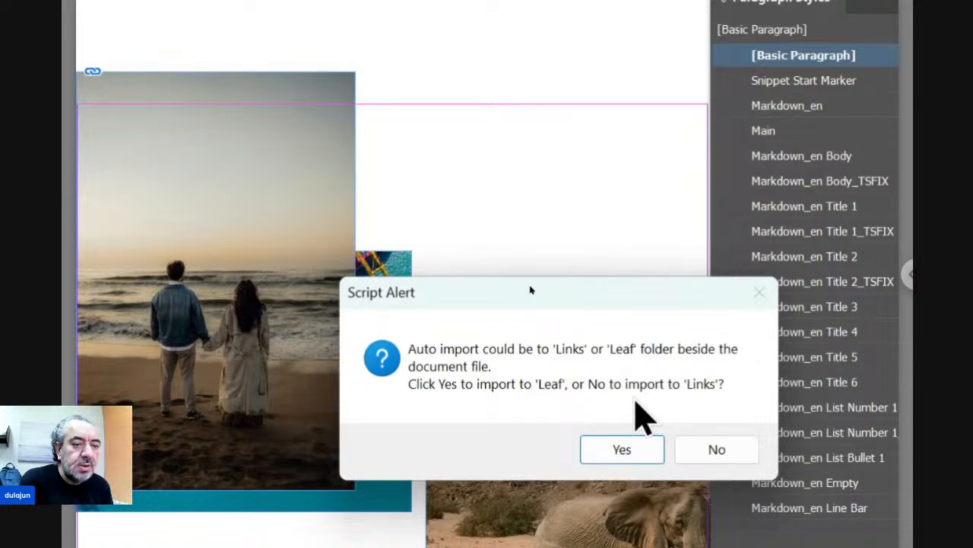
click(710, 455)
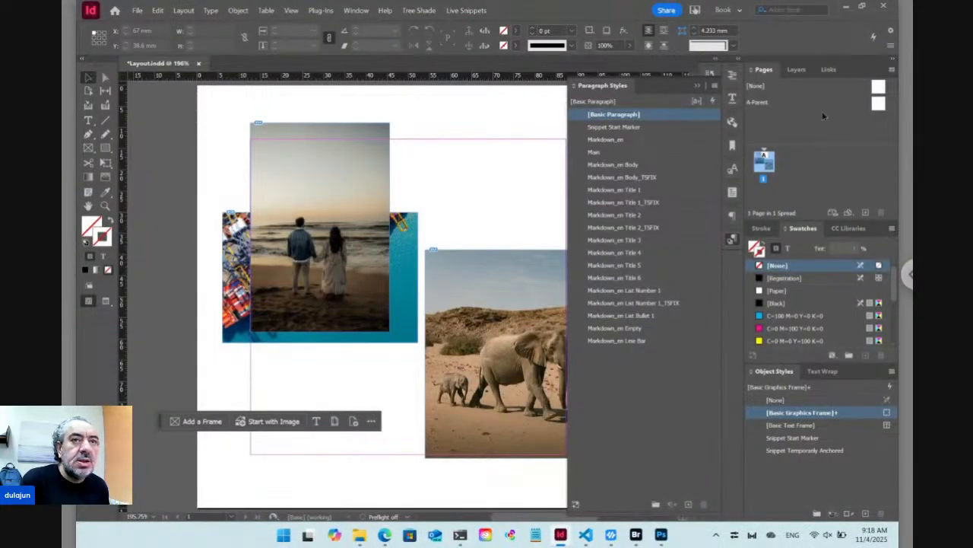
Review the document's list of links and check the Auto Import Links setting among Tree Shade's options.
click(828, 69)
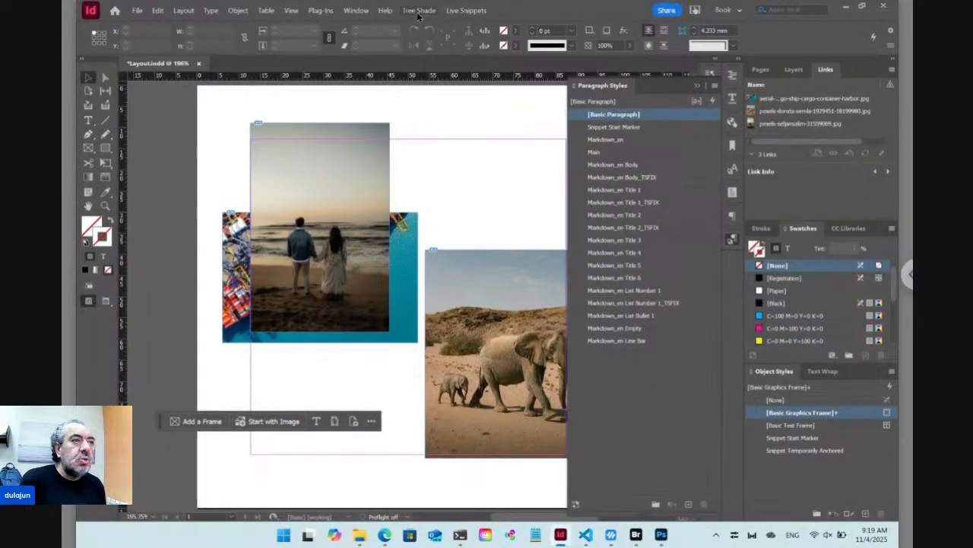
click(418, 11)
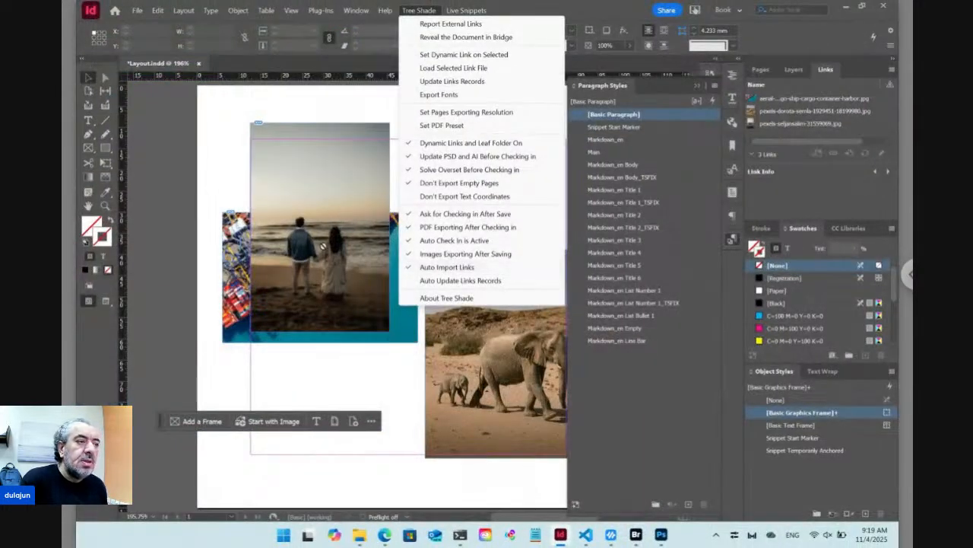
click(89, 79)
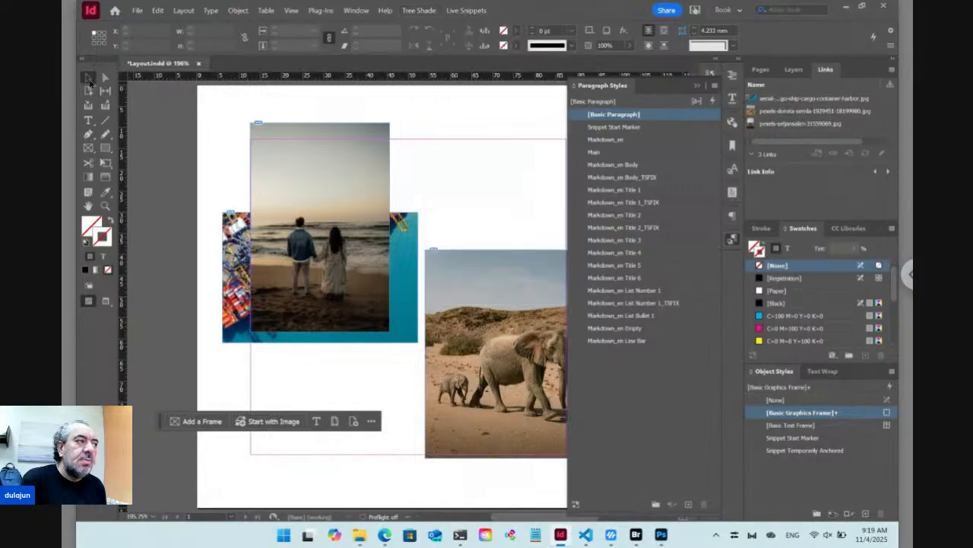
Place the mid-century living room image from the Downloads folder near the upper-left corner of the layout page.
click(359, 535)
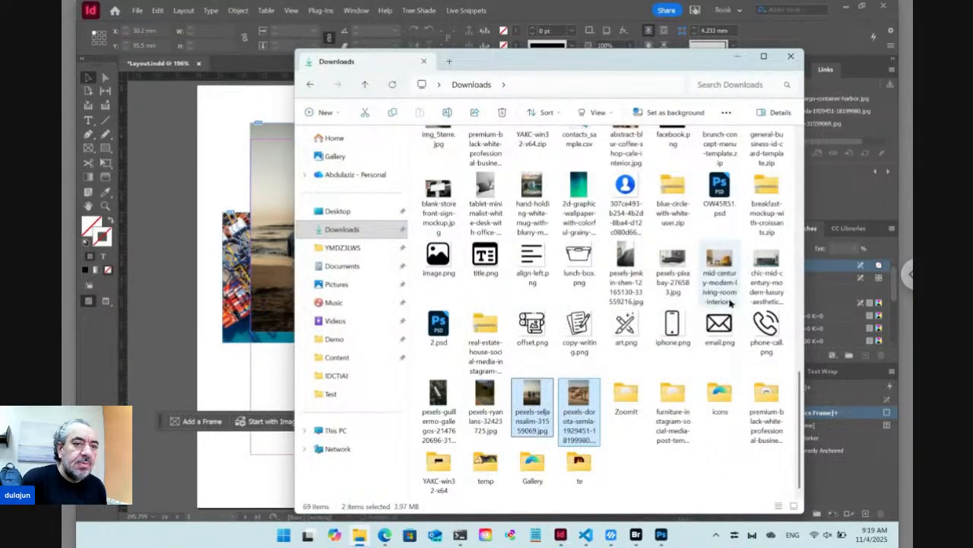
click(717, 261)
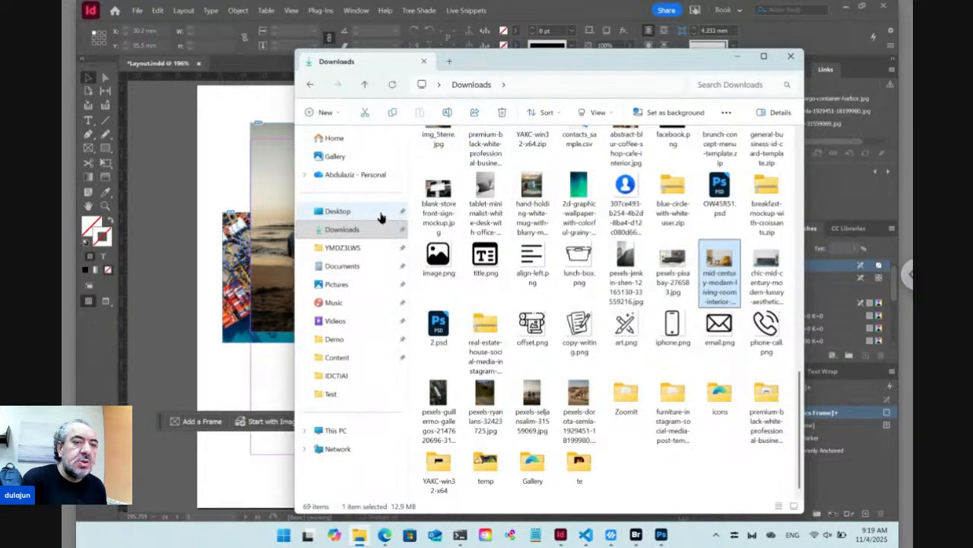
drag(718, 262, 215, 165)
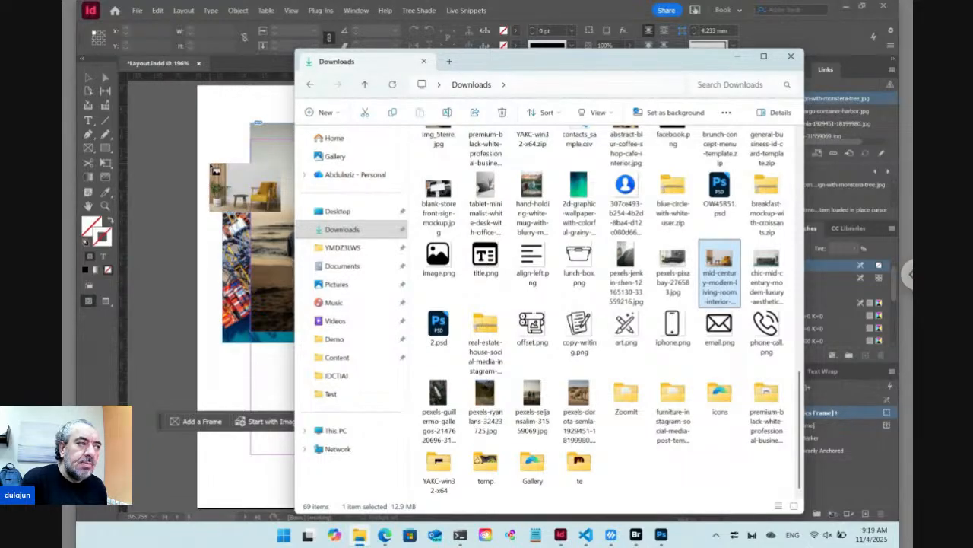
click(211, 164)
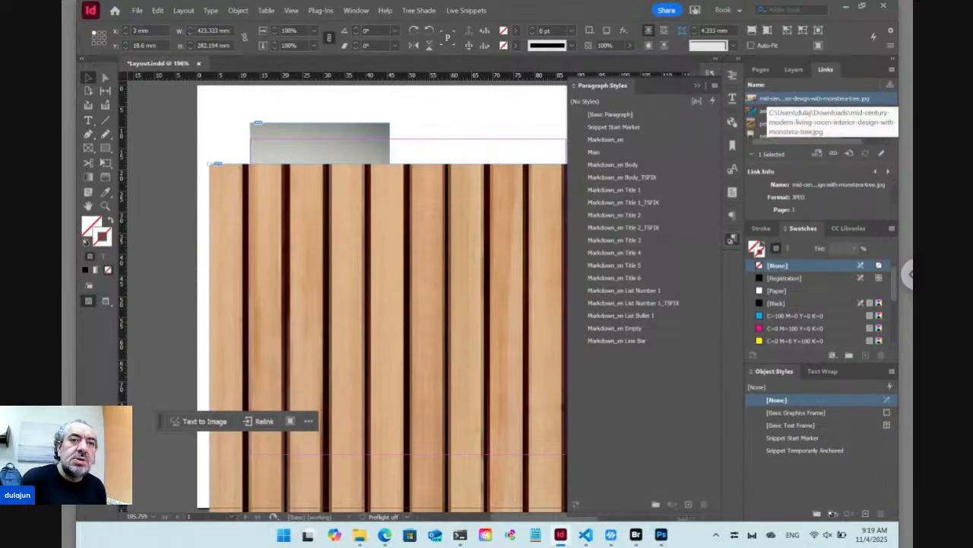
Check the file paths of the new living room image and the other links in the document.
click(766, 98)
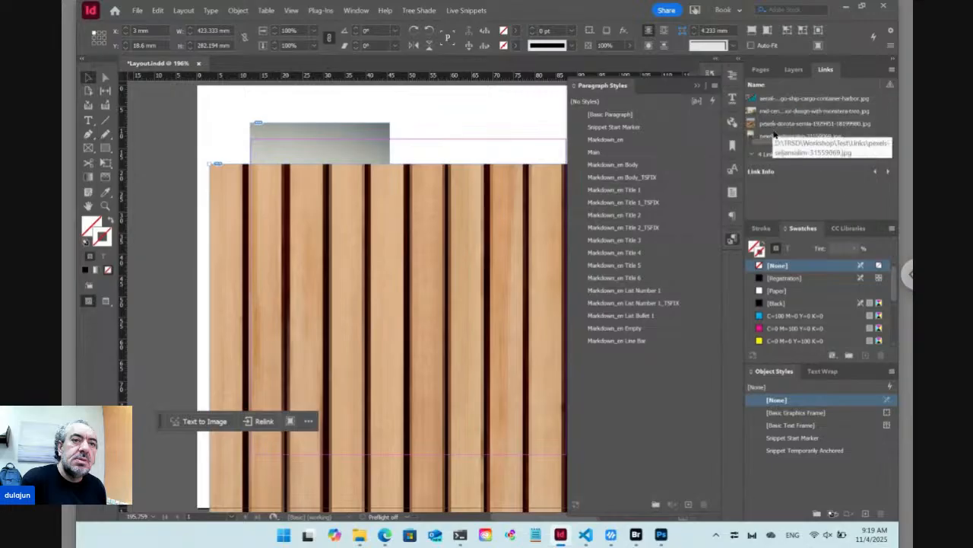
scroll(413, 148, down, 2)
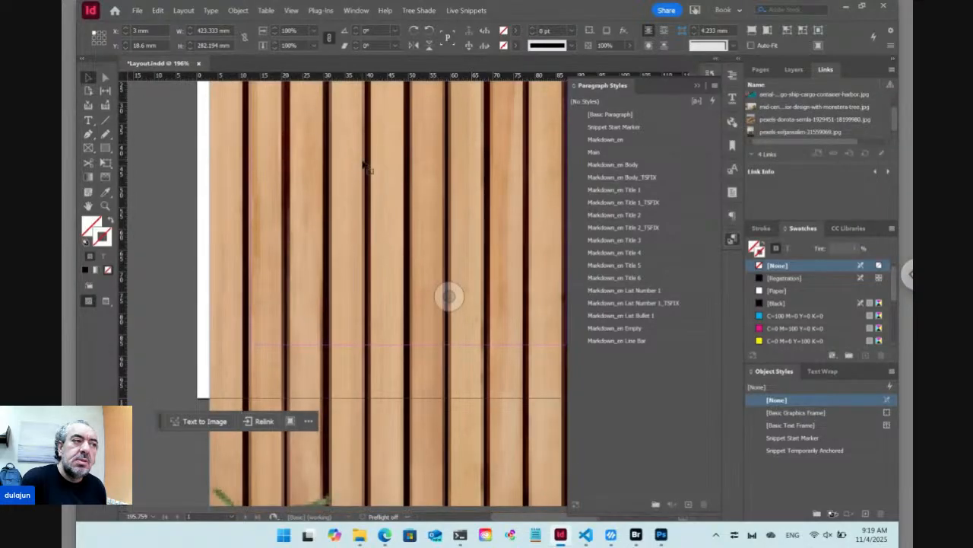
click(196, 159)
click(227, 162)
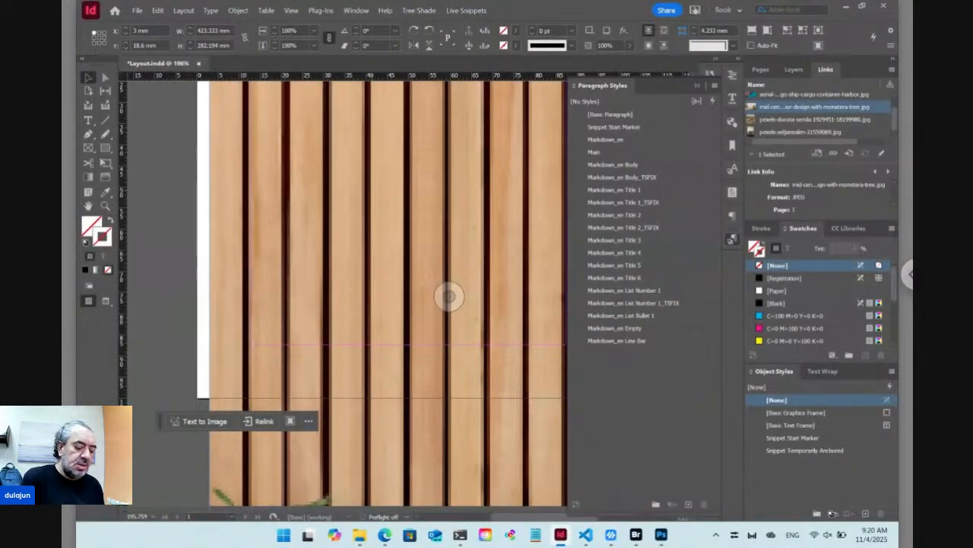
scroll(449, 296, up, 3)
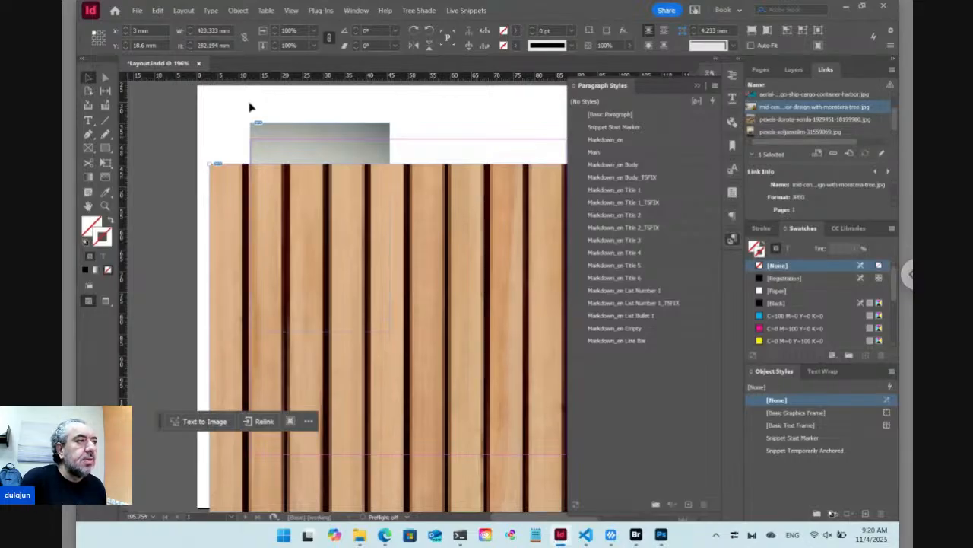
Scale the living room image to 25% twice in a row.
click(315, 32)
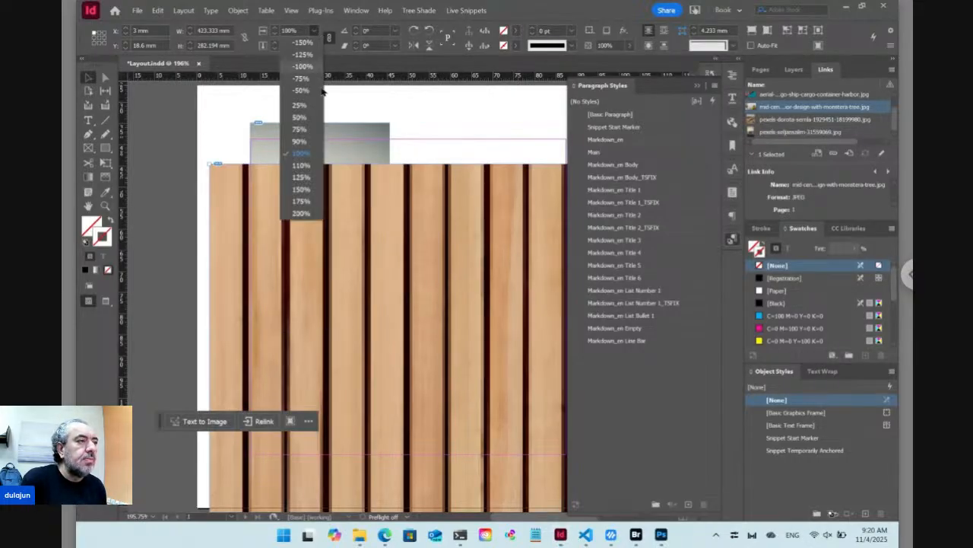
click(308, 111)
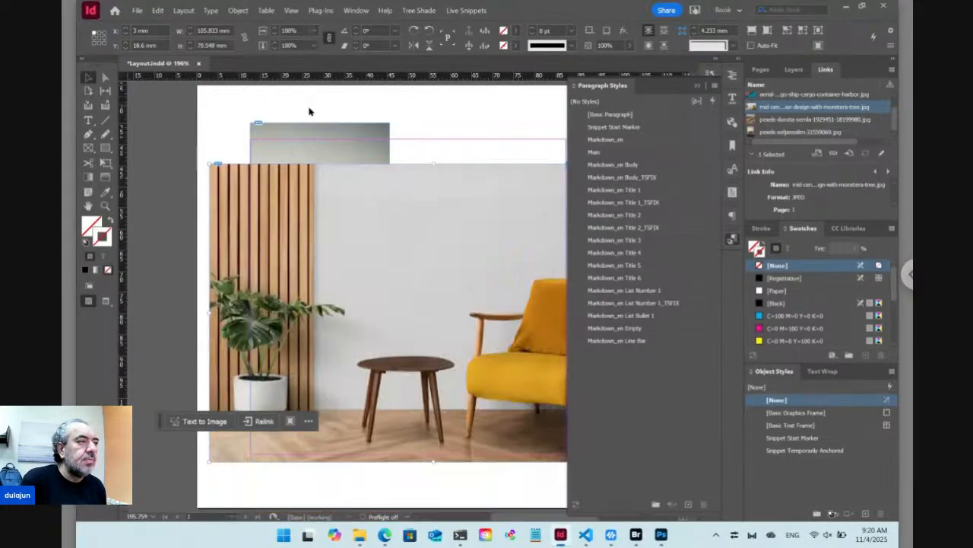
click(314, 31)
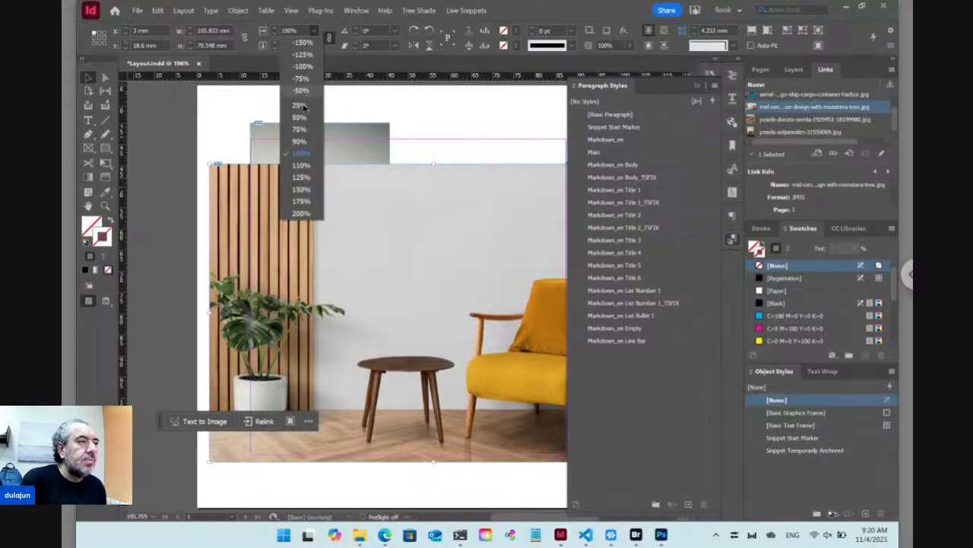
click(302, 105)
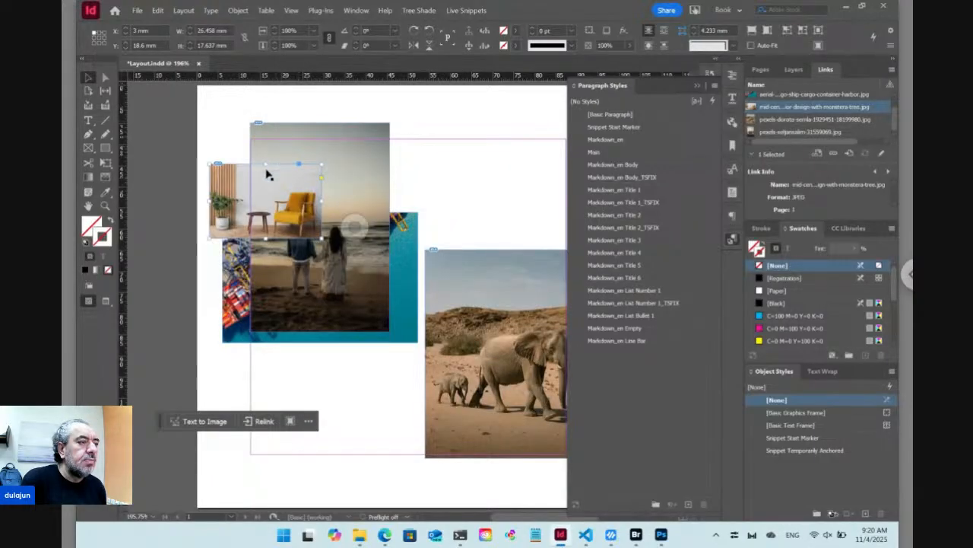
Move the living room image below the container harbor photo, and shift the beach couple photo toward the page's upper right.
drag(233, 183, 305, 389)
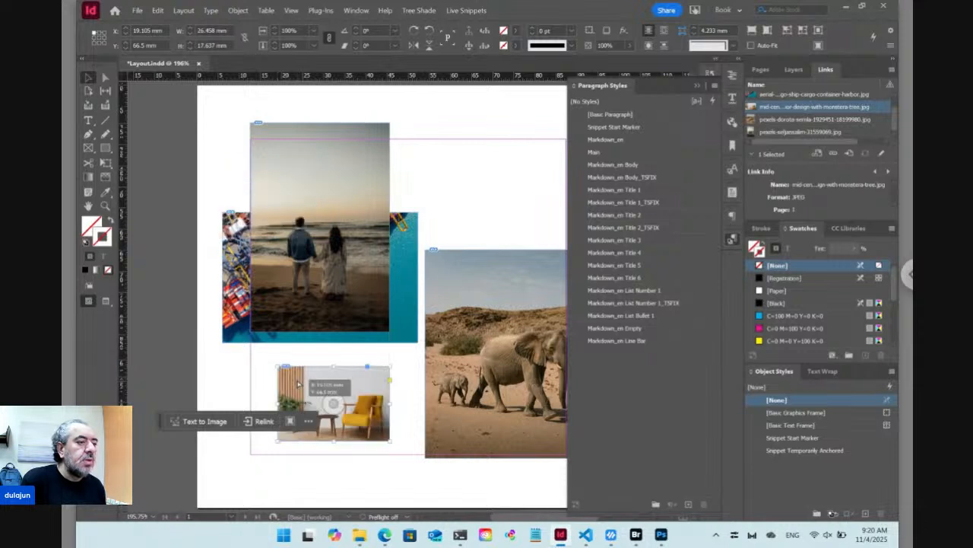
drag(328, 297, 437, 270)
click(299, 157)
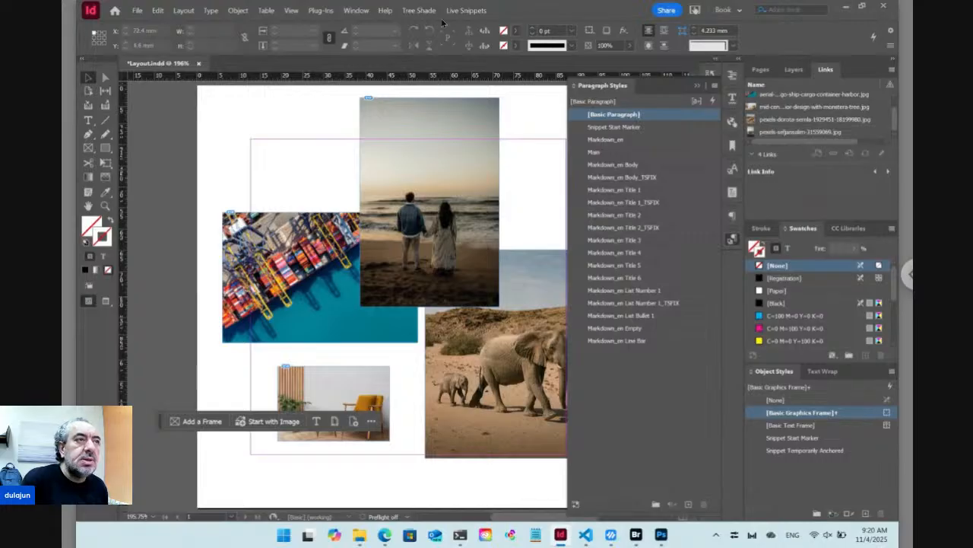
Set a Tree Shade dynamic link on the beach couple photo with the phrase .$/<SP>/<LN>.*.
click(419, 11)
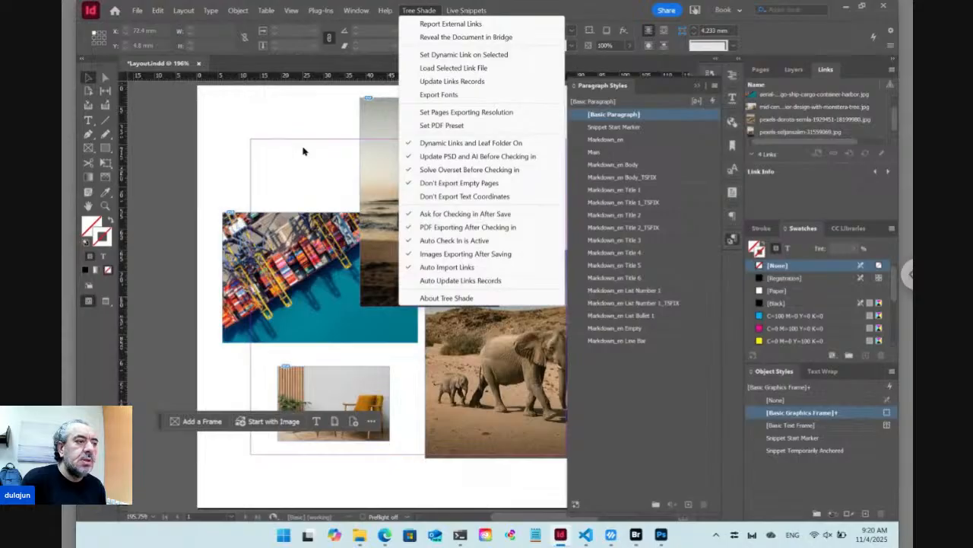
click(303, 149)
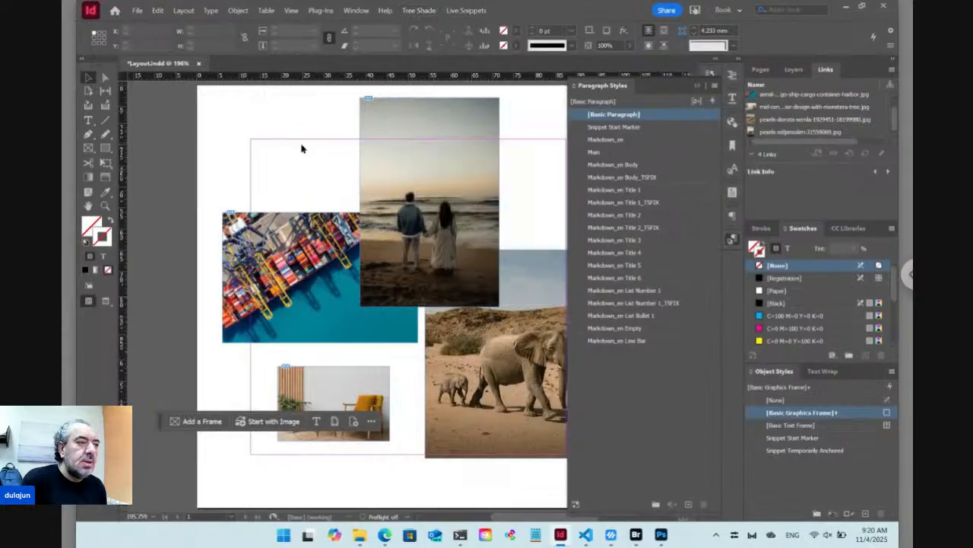
click(386, 153)
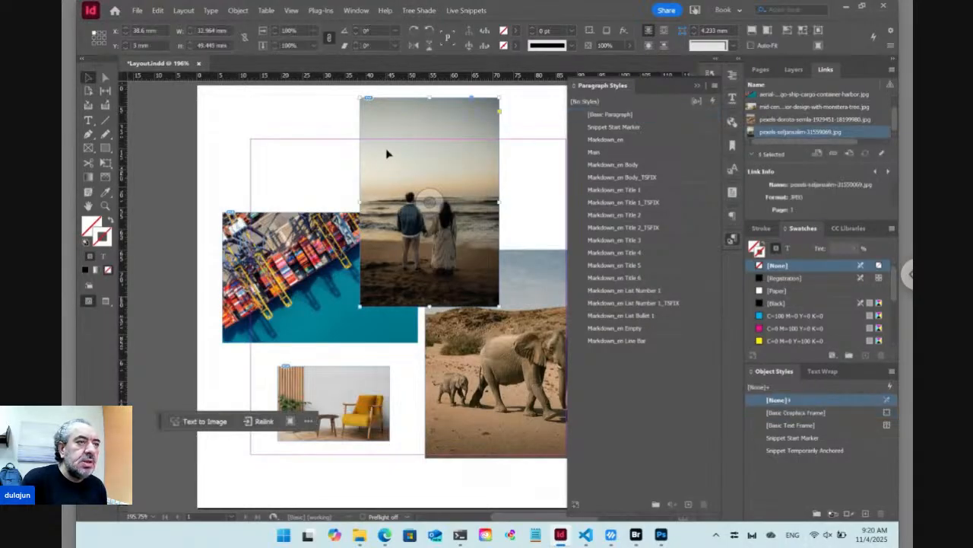
click(418, 10)
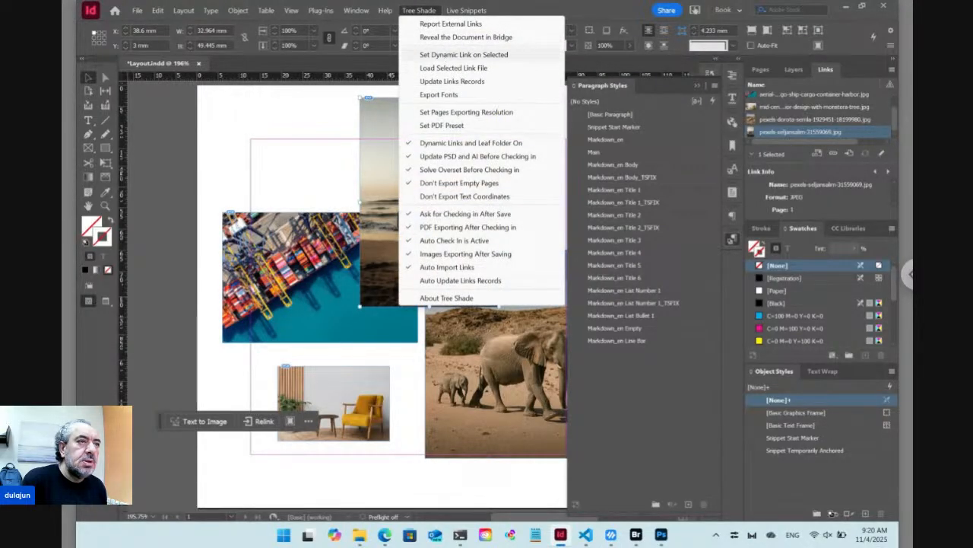
click(445, 56)
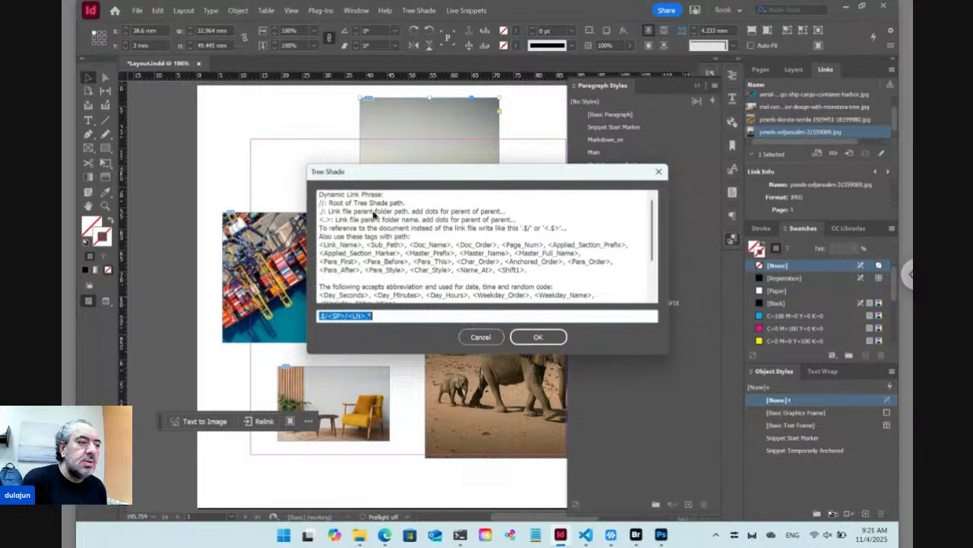
click(529, 339)
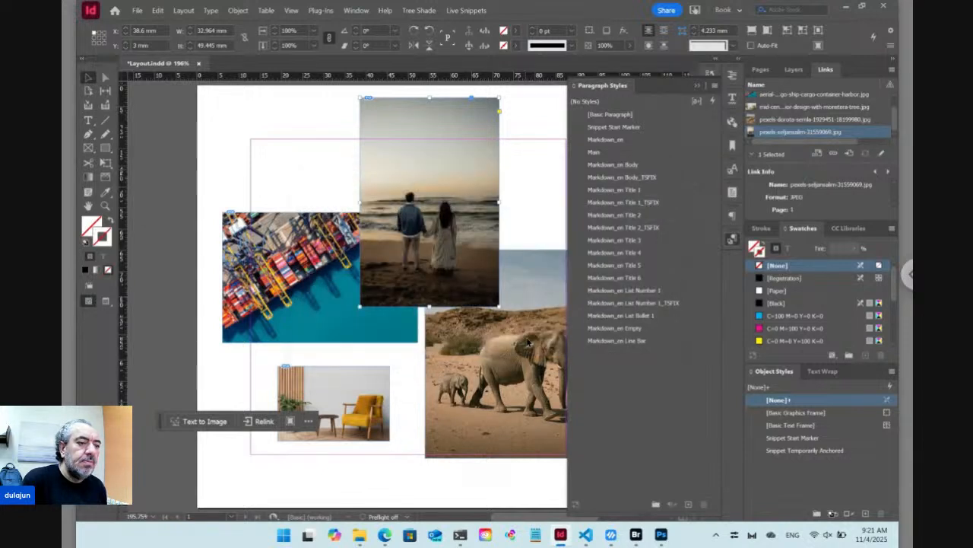
Deselect the photo, save Layout.indd and check it in with Tree Shade.
click(517, 169)
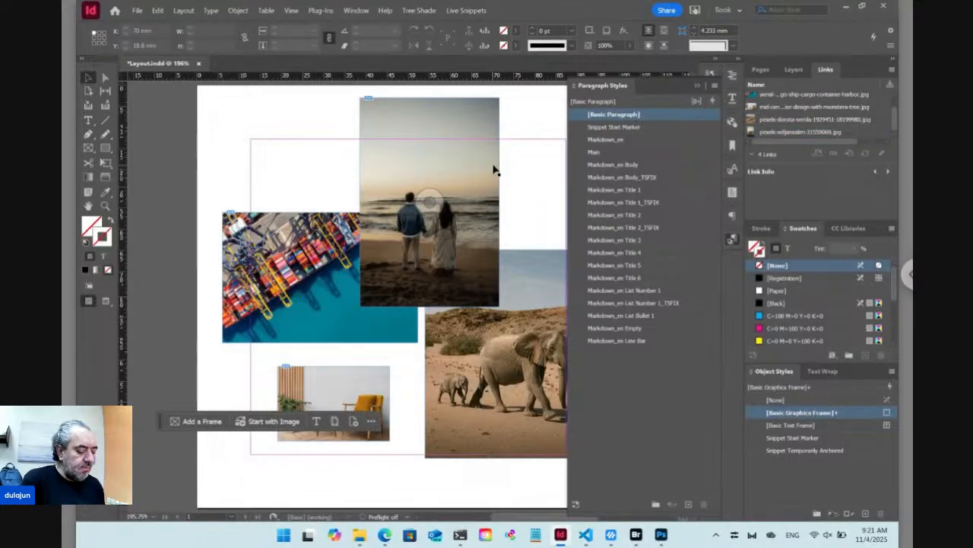
key(ctrl+s)
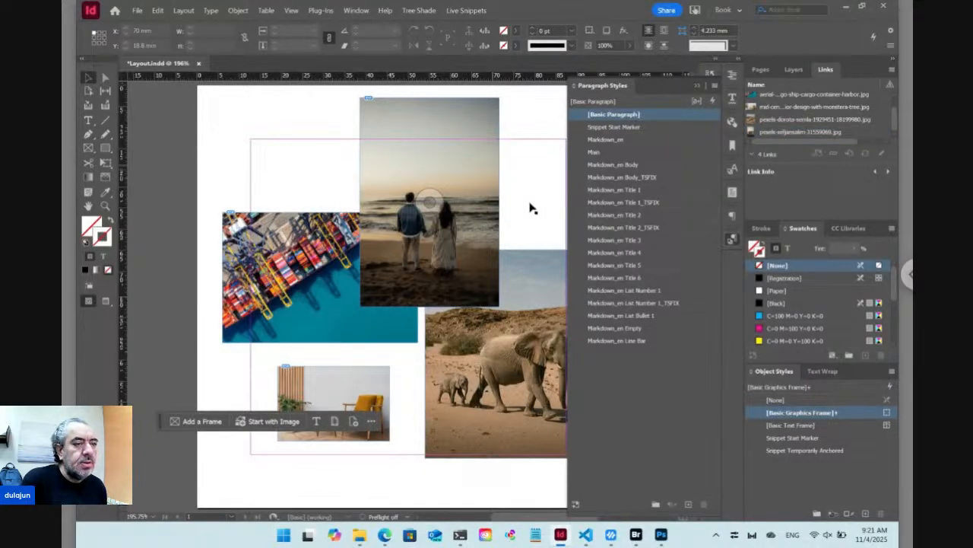
click(476, 307)
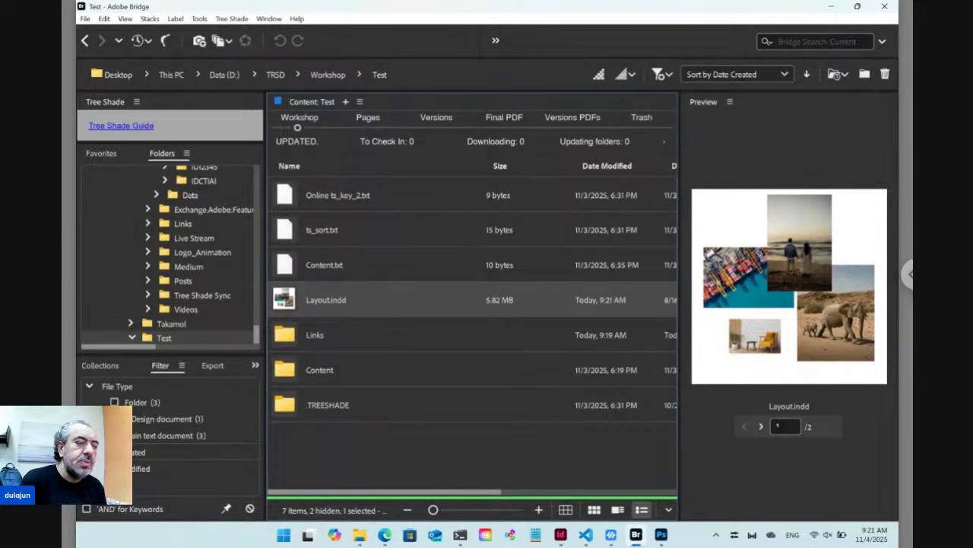
In Bridge, view the Test folder's version PDFs and return to its Workshop view.
click(573, 127)
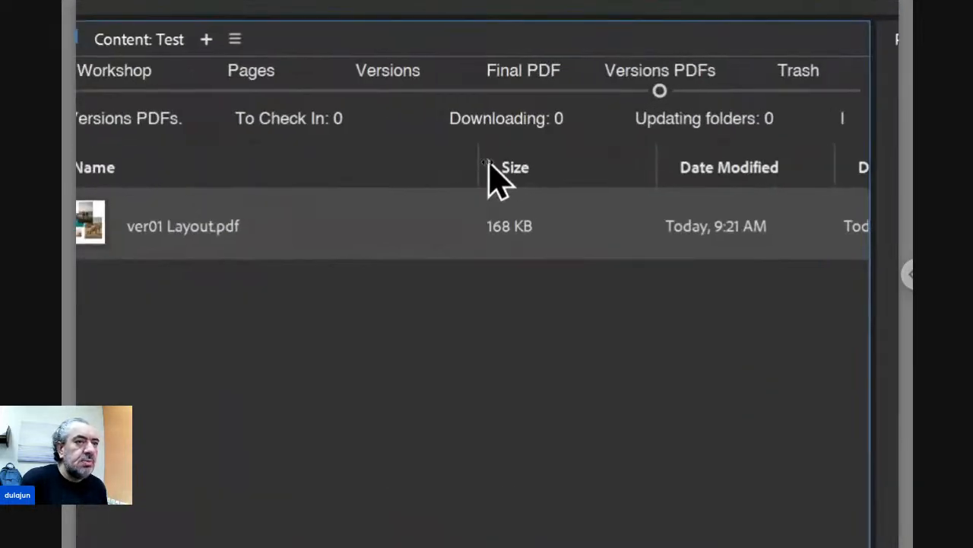
click(203, 89)
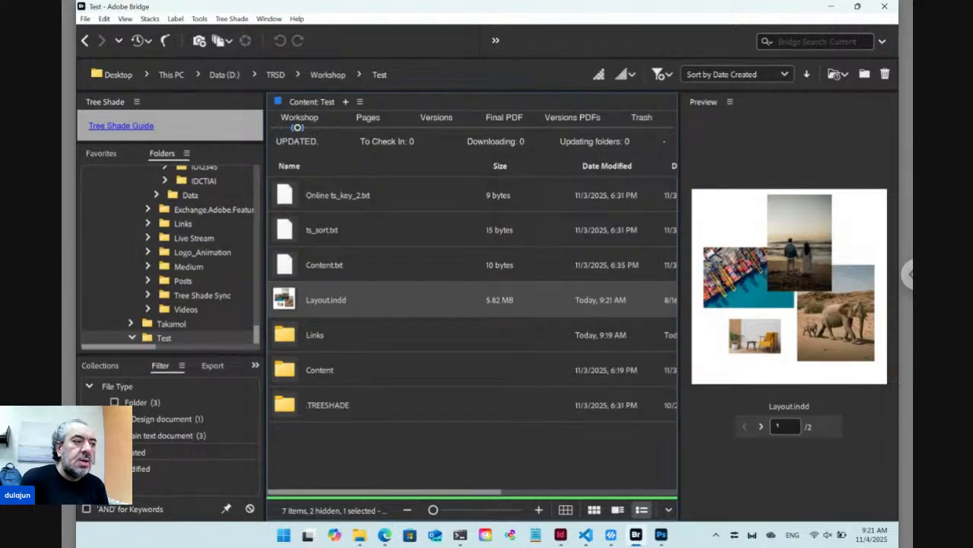
click(346, 444)
Switch back to InDesign and close Layout.indd.
click(561, 534)
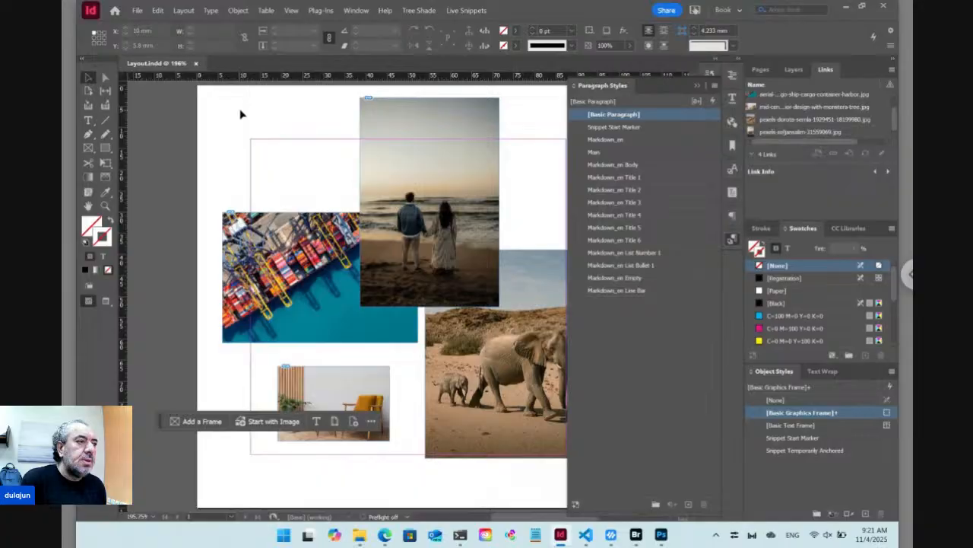
click(196, 65)
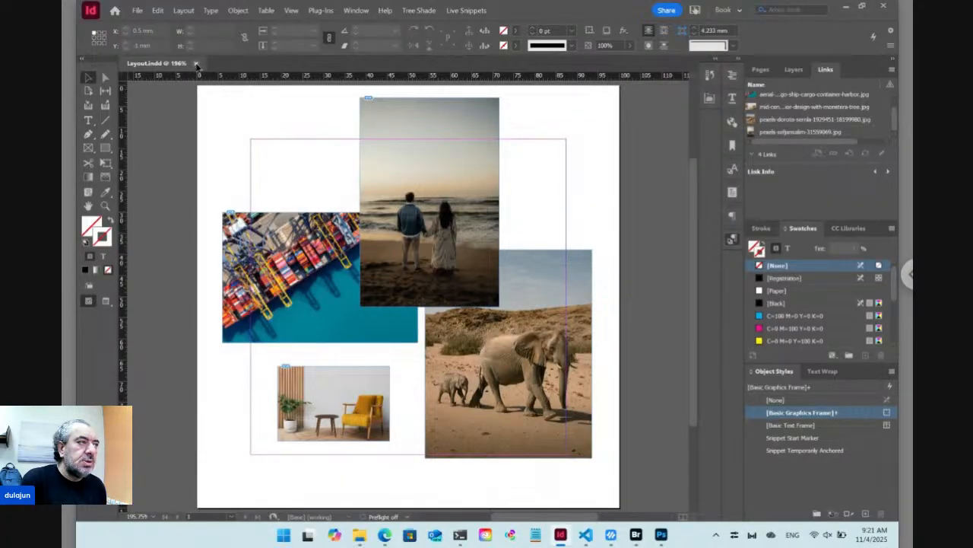
click(197, 65)
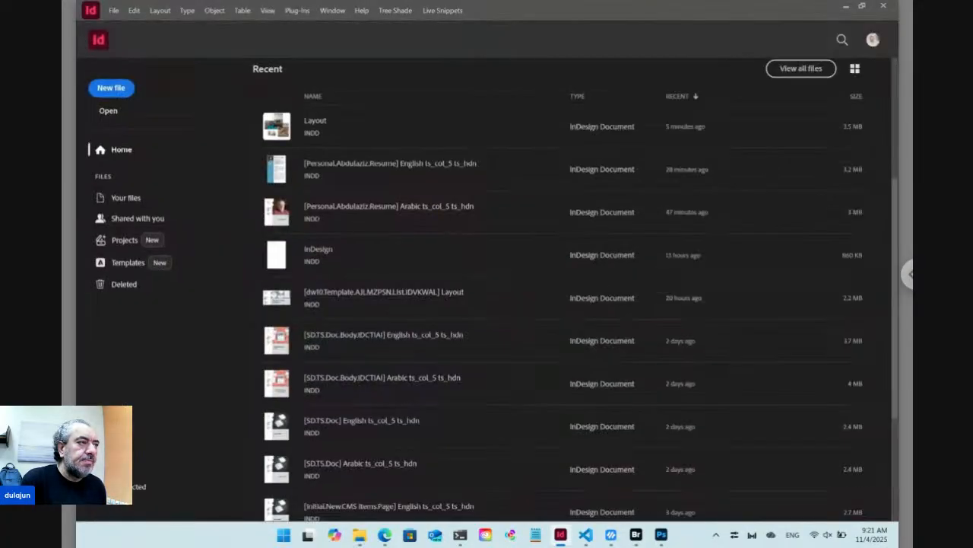
Switch to Bridge and copy Layout.indd and the Links folder from the Test folder in Workshop.
click(637, 536)
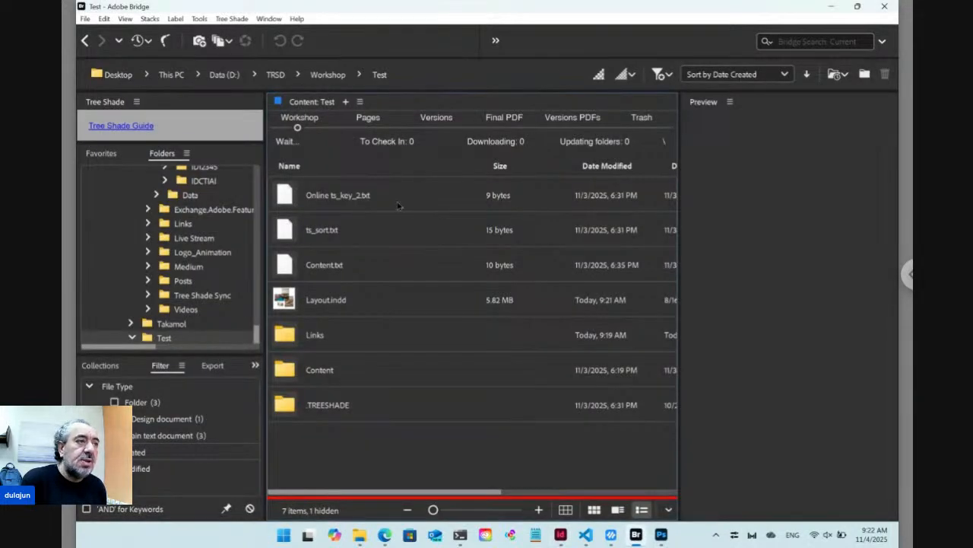
click(328, 75)
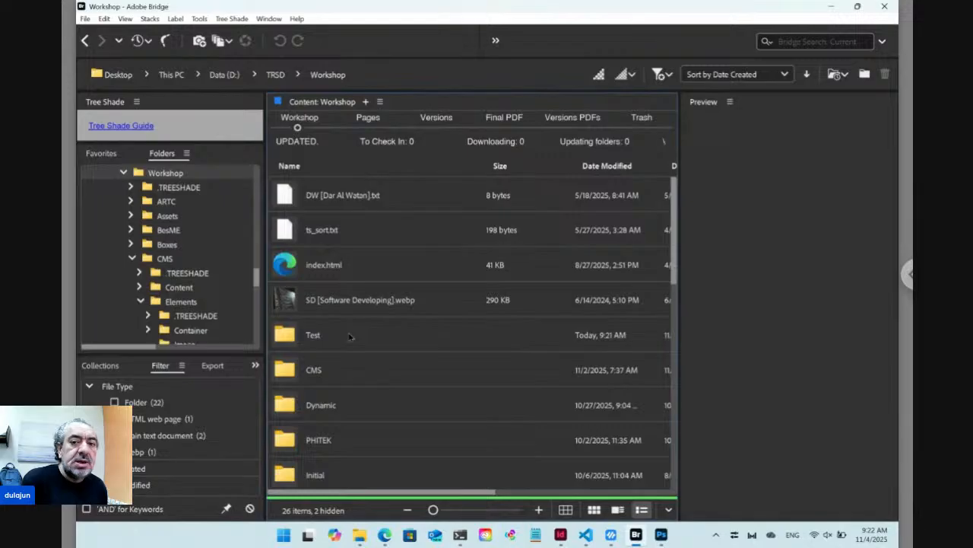
click(321, 345)
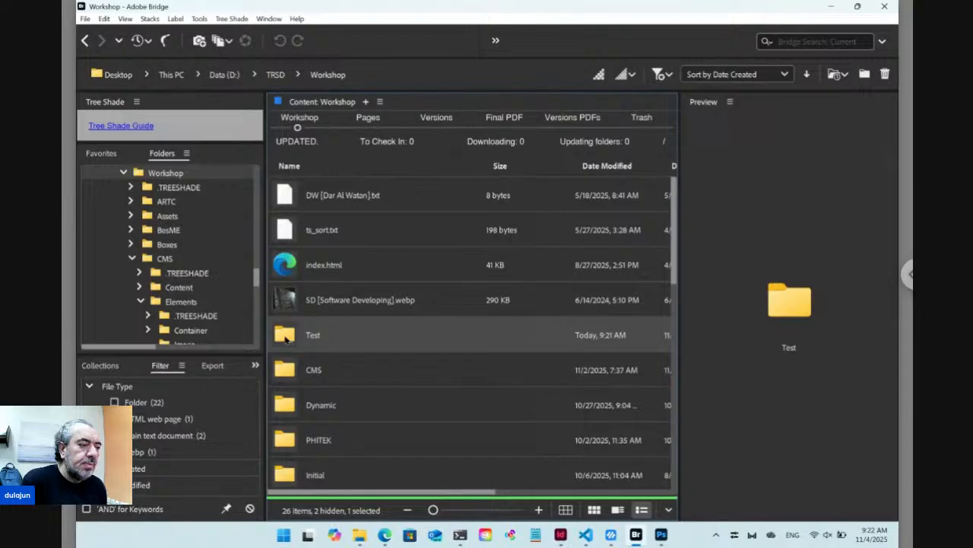
double_click(286, 336)
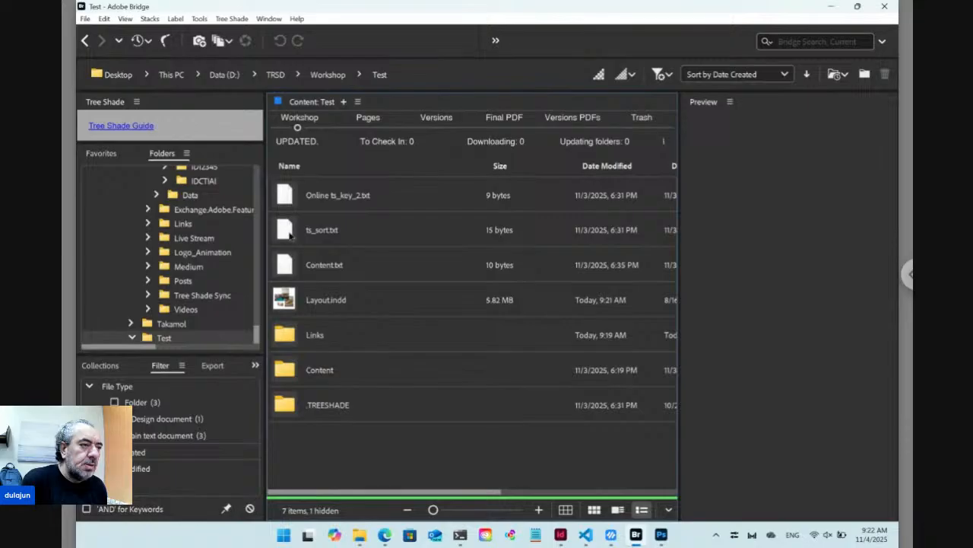
click(289, 236)
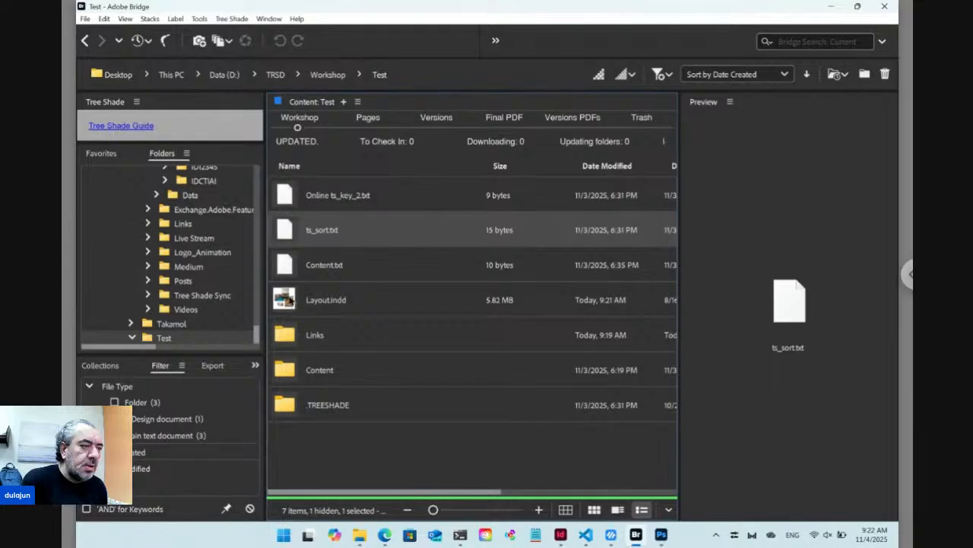
click(289, 300)
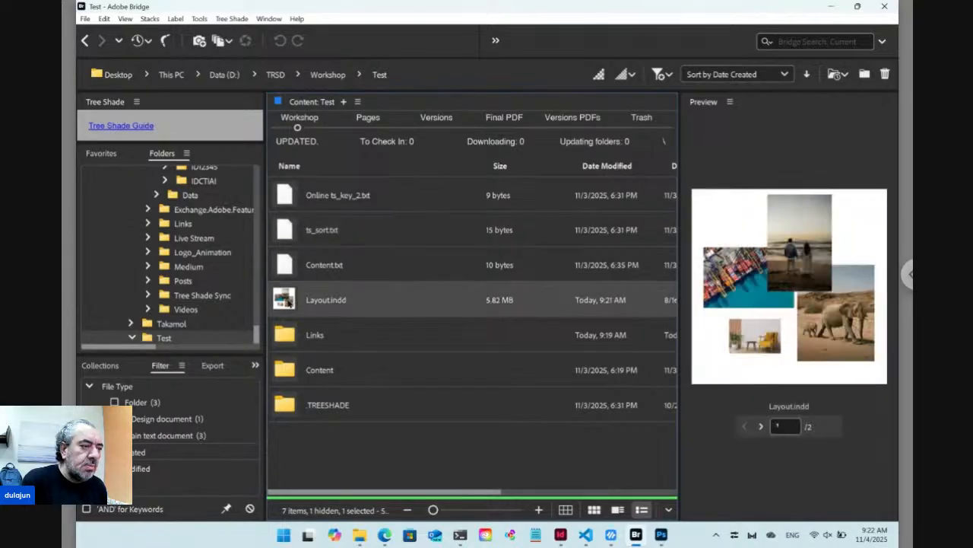
ctrl+click(290, 337)
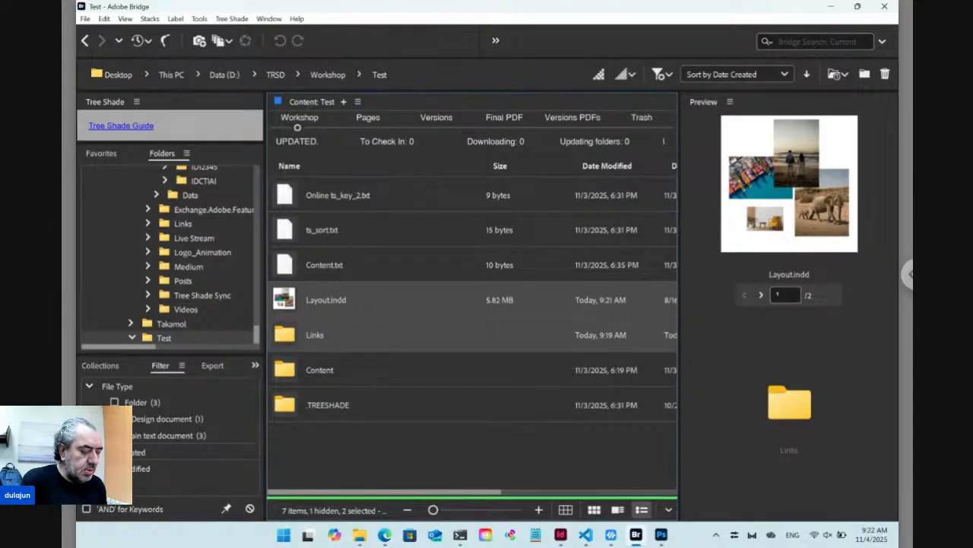
Create a folder named Test2 in Workshop and paste the copied Layout.indd and Links folder into it.
click(334, 75)
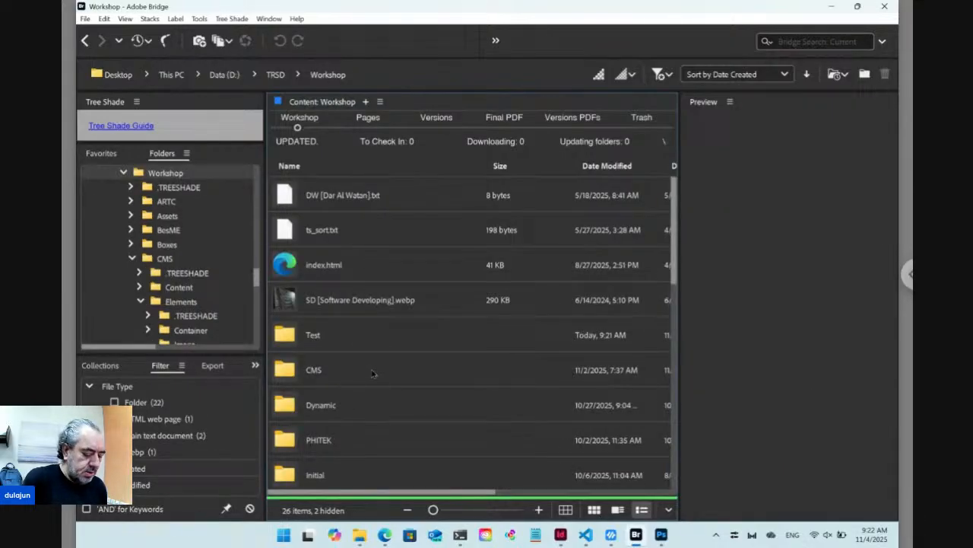
key(ctrl+shift+n)
text(Test)
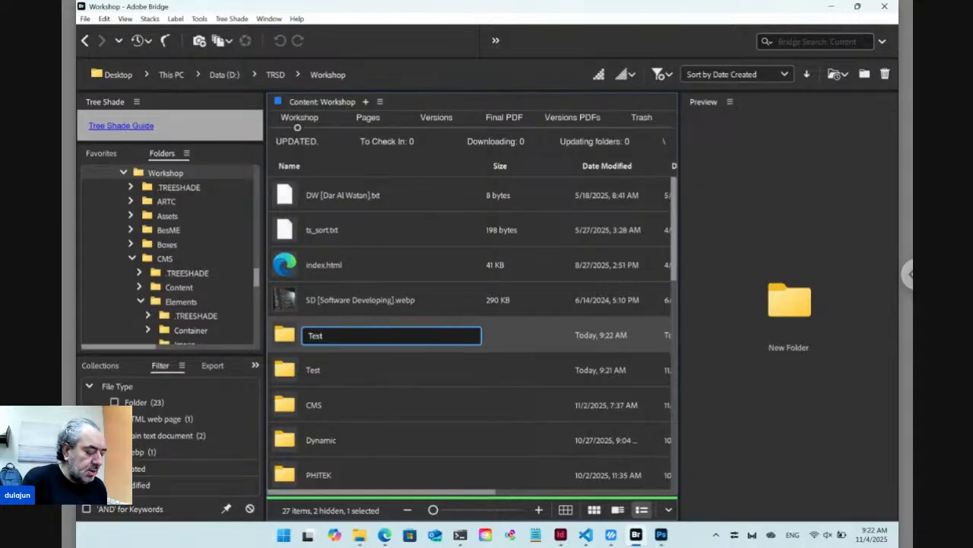
text(2)
key(Return)
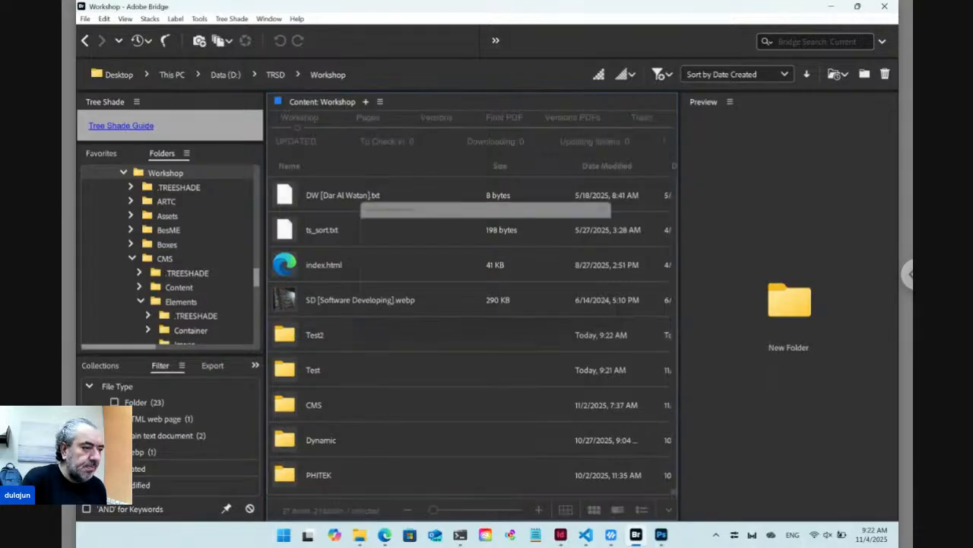
key(Return)
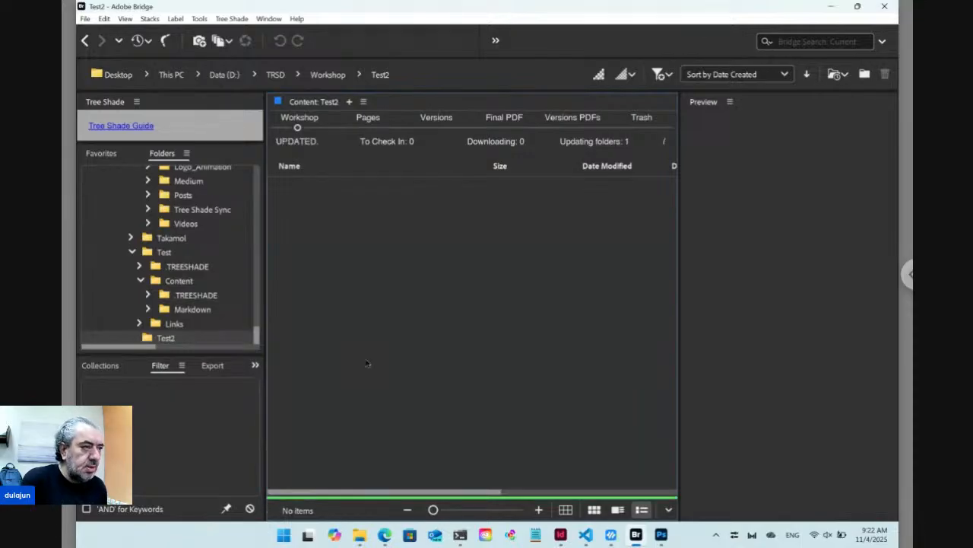
key(ctrl+v)
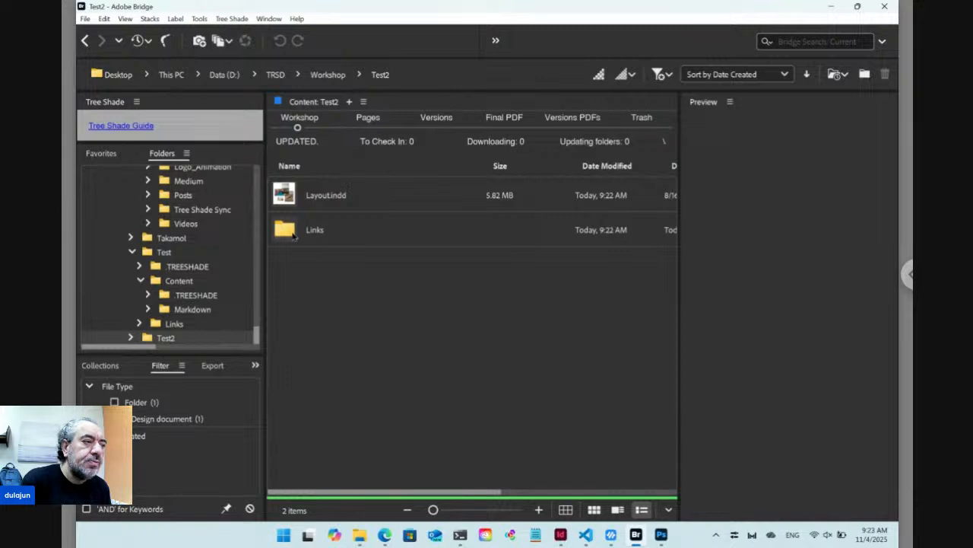
Run Tree Shade's Scan Selected command on the Links folder in Test2 and clear the selection.
click(293, 234)
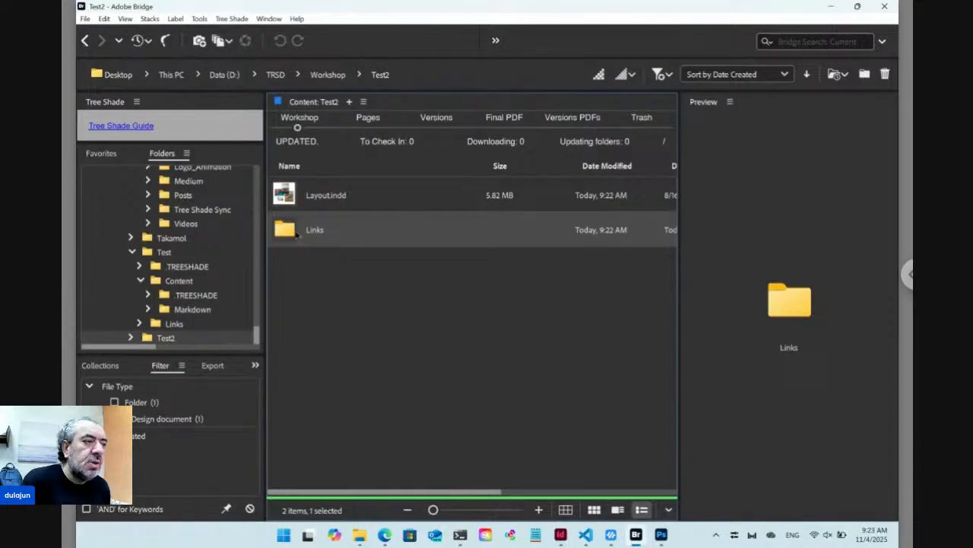
click(237, 19)
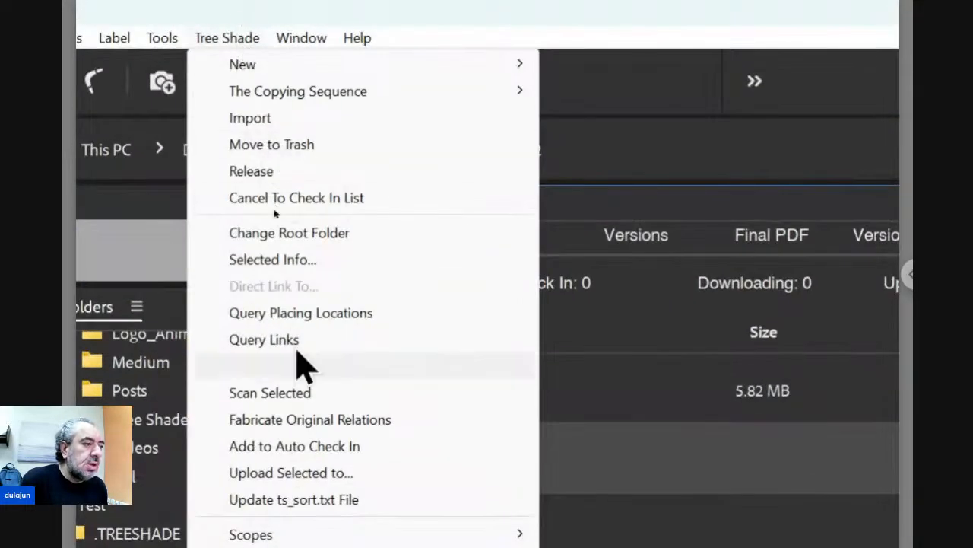
click(316, 394)
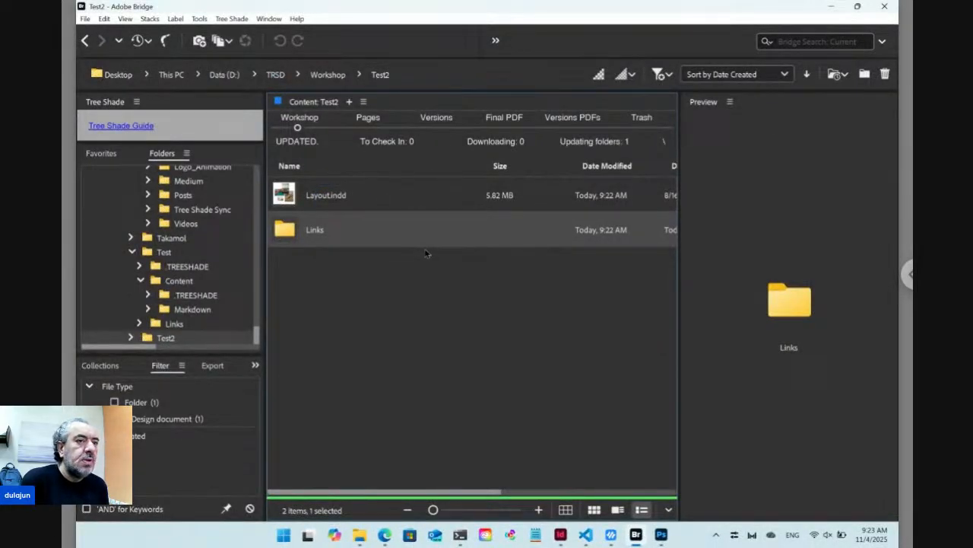
click(394, 272)
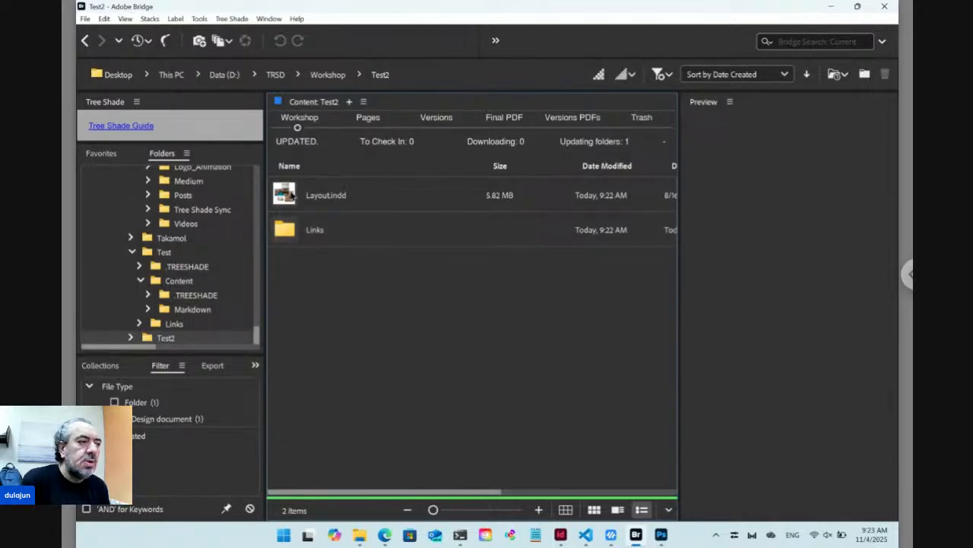
Open the Test2 copy of Layout.indd in InDesign and save it, declining the check-in.
click(290, 195)
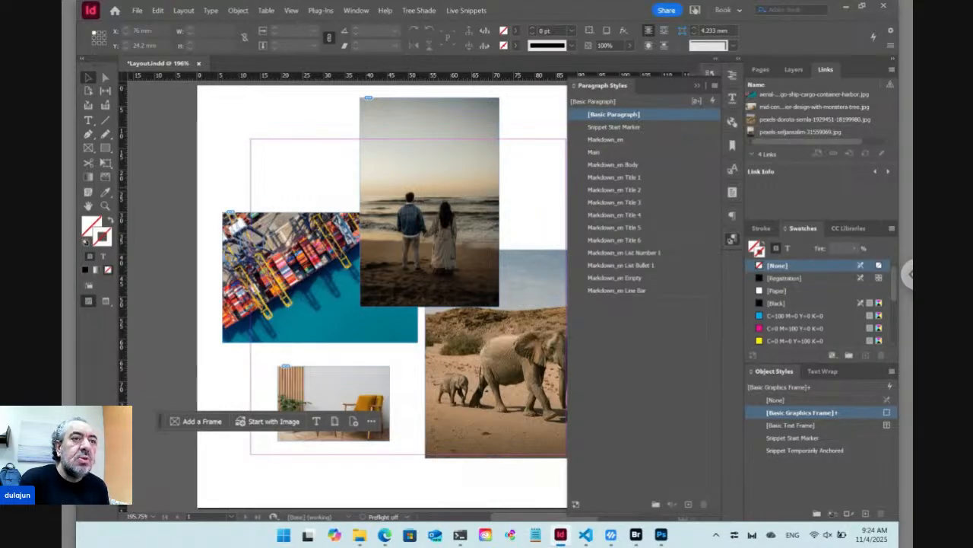
key(ctrl+s)
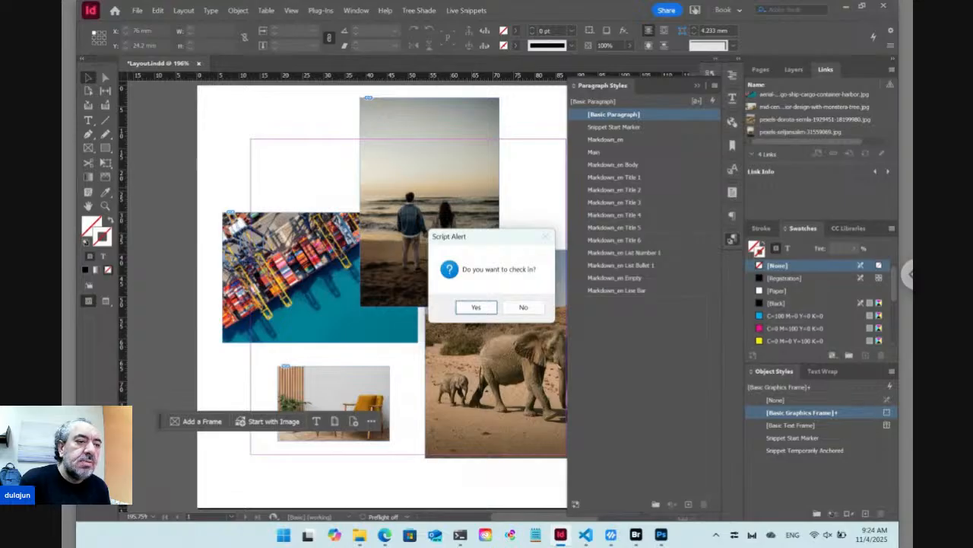
click(523, 307)
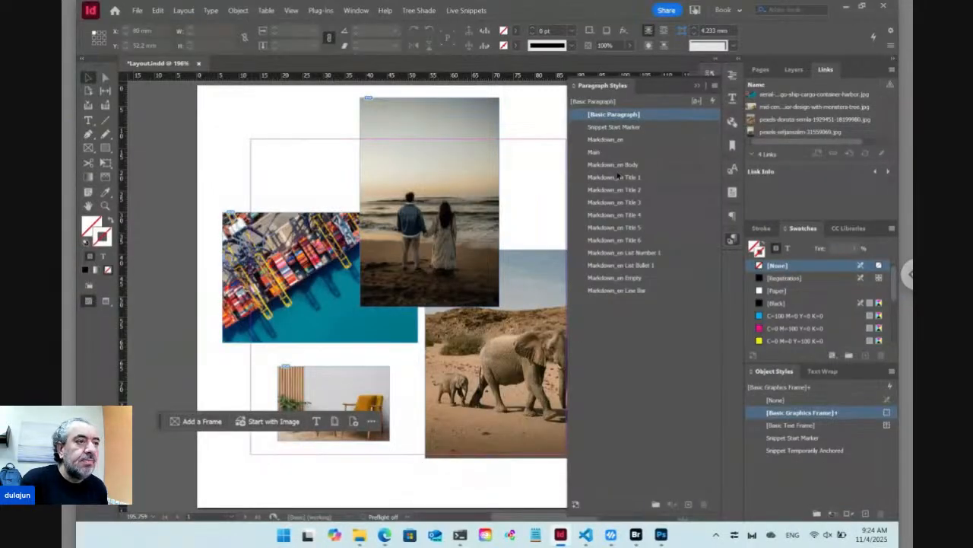
Review the beach couple photo's Tree Shade dynamic link phrase and the available tags, leaving the dialog without applying changes.
click(465, 172)
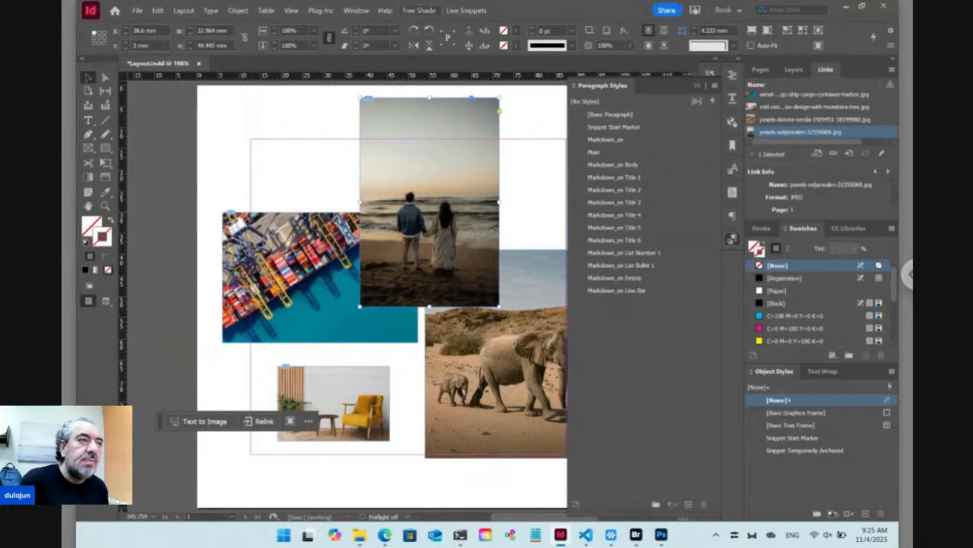
click(418, 10)
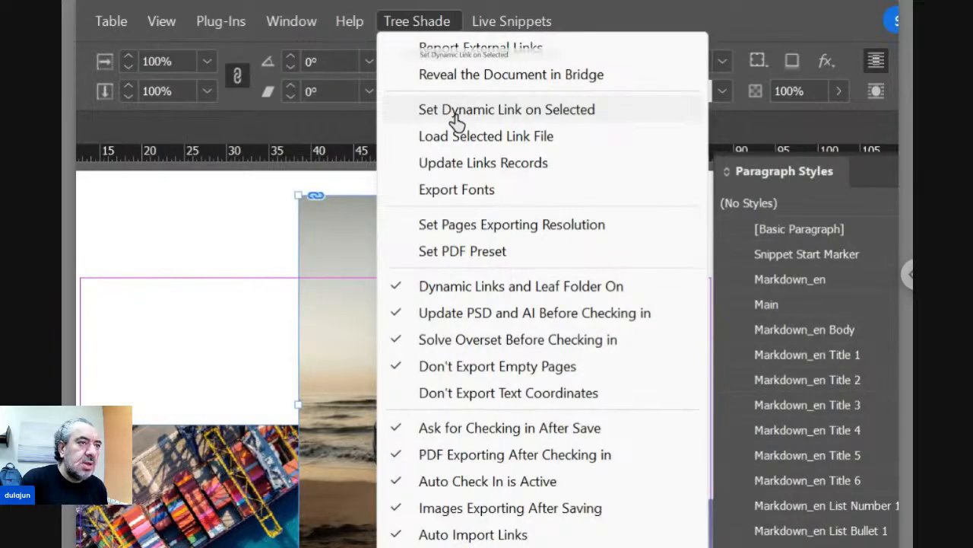
click(457, 122)
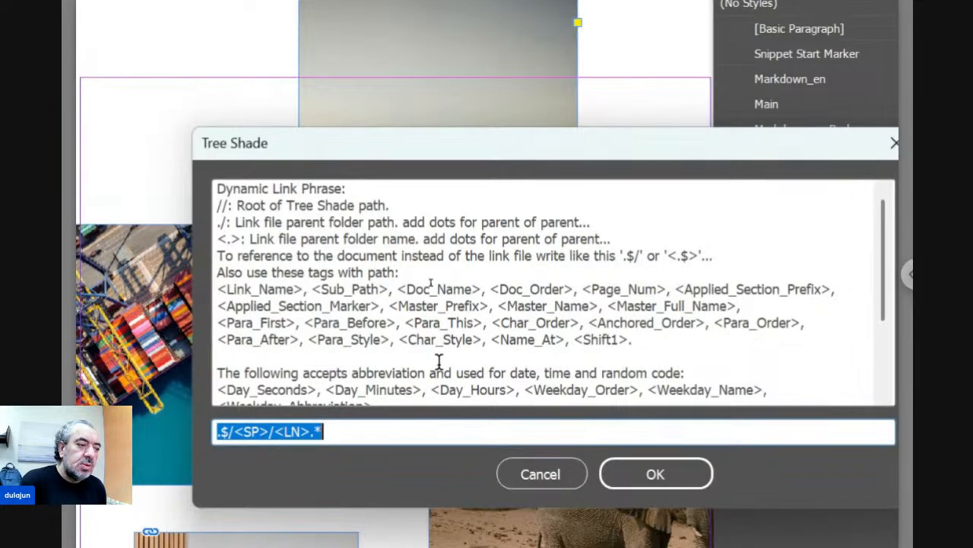
scroll(440, 363, down, 1)
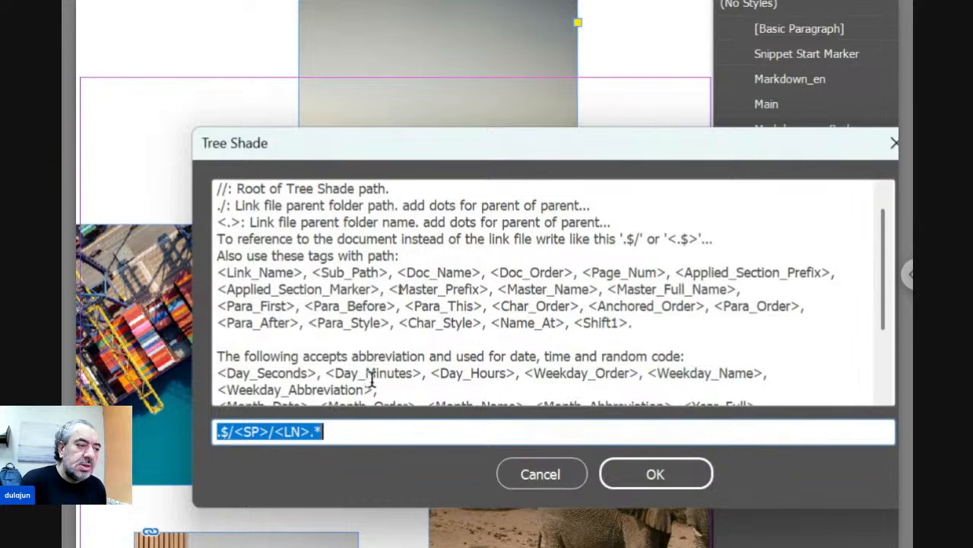
scroll(515, 386, down, 2)
scroll(515, 386, down, 1)
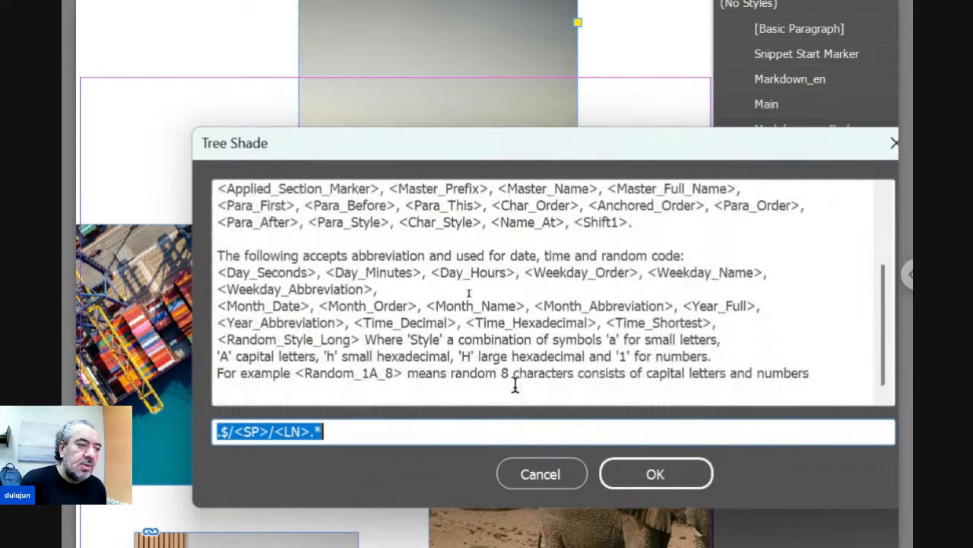
click(284, 433)
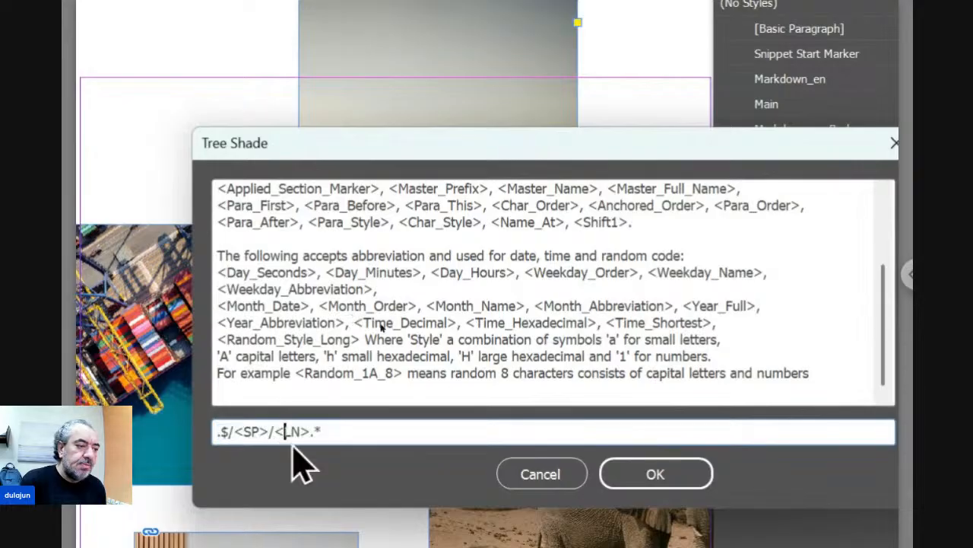
click(512, 481)
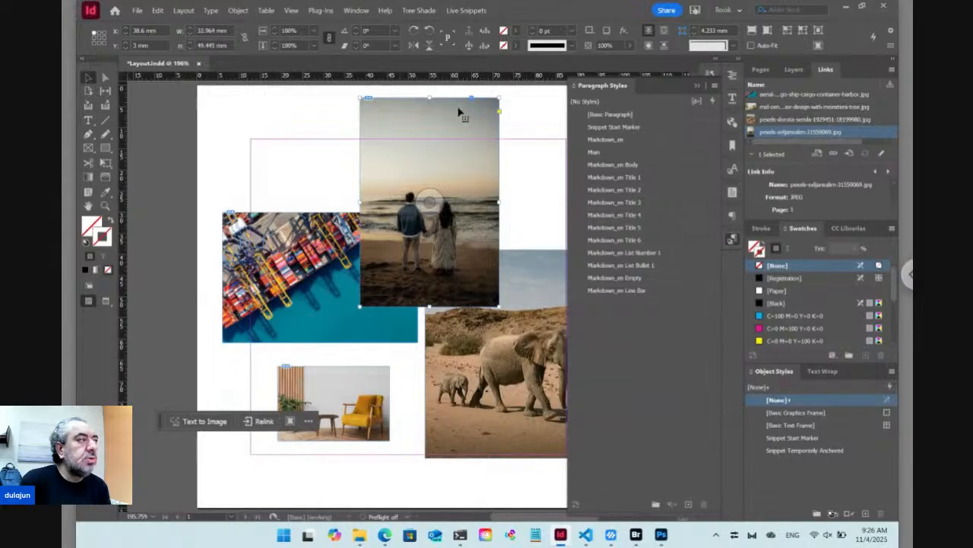
Deselect the beach couple photo and reveal the document in Bridge with Tree Shade.
click(423, 10)
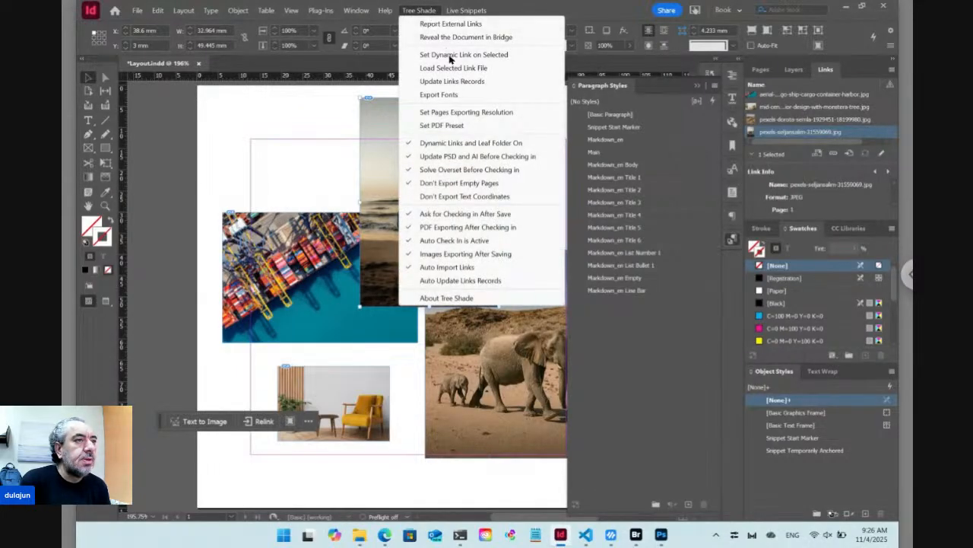
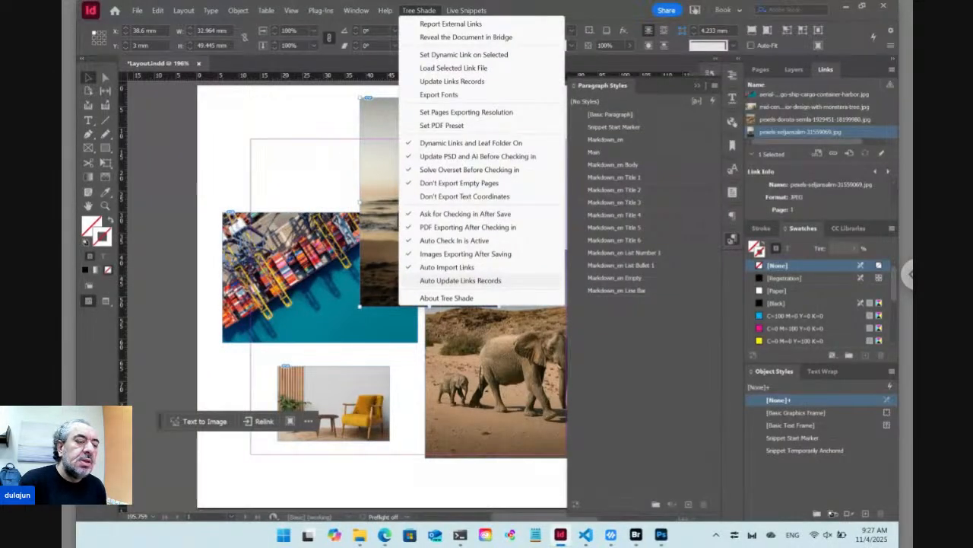
click(329, 188)
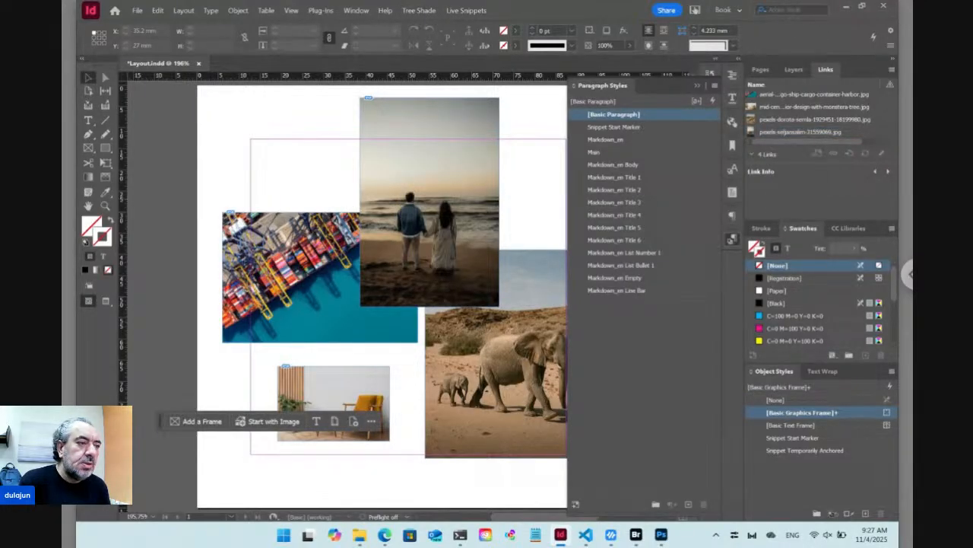
click(419, 11)
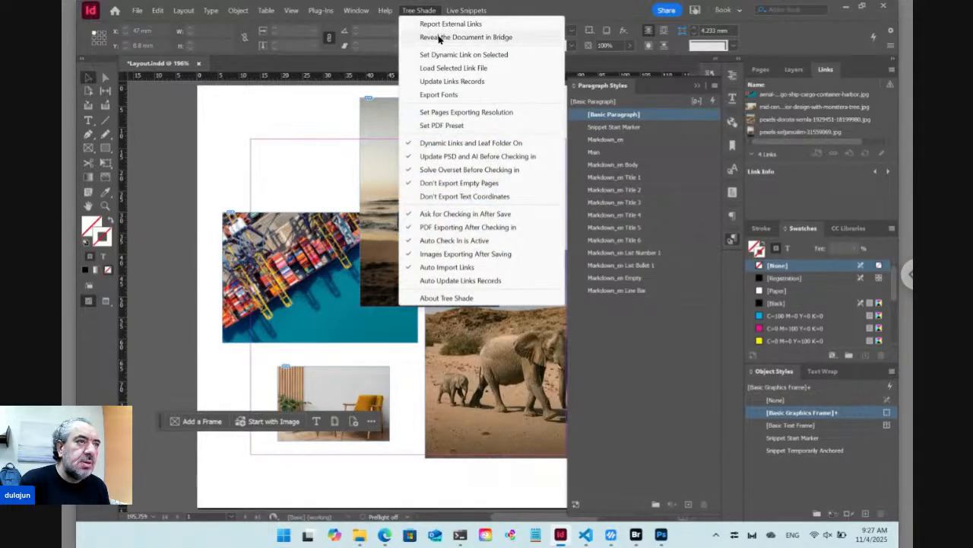
click(439, 37)
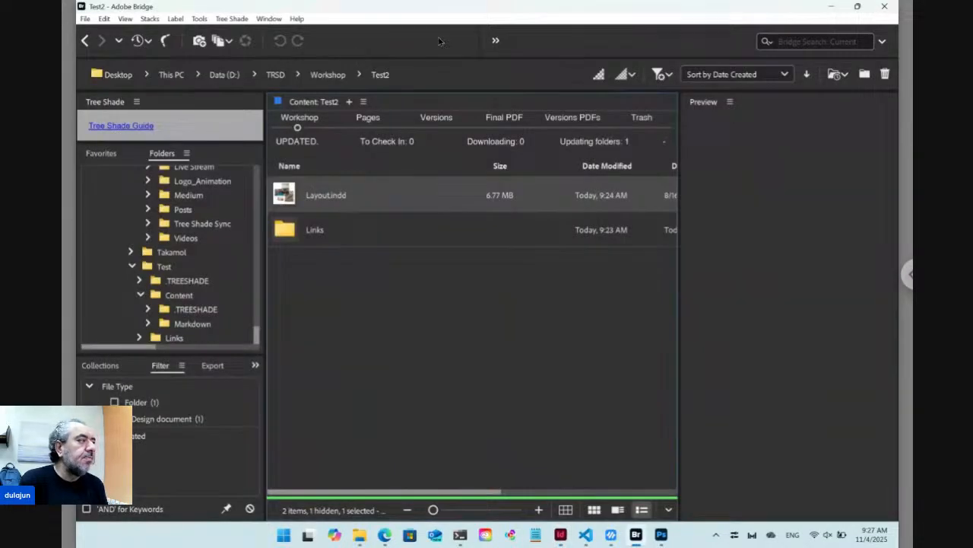
Preview the beach couple photo among the thumbnails of Test2's Links folder and switch back to InDesign.
double_click(342, 232)
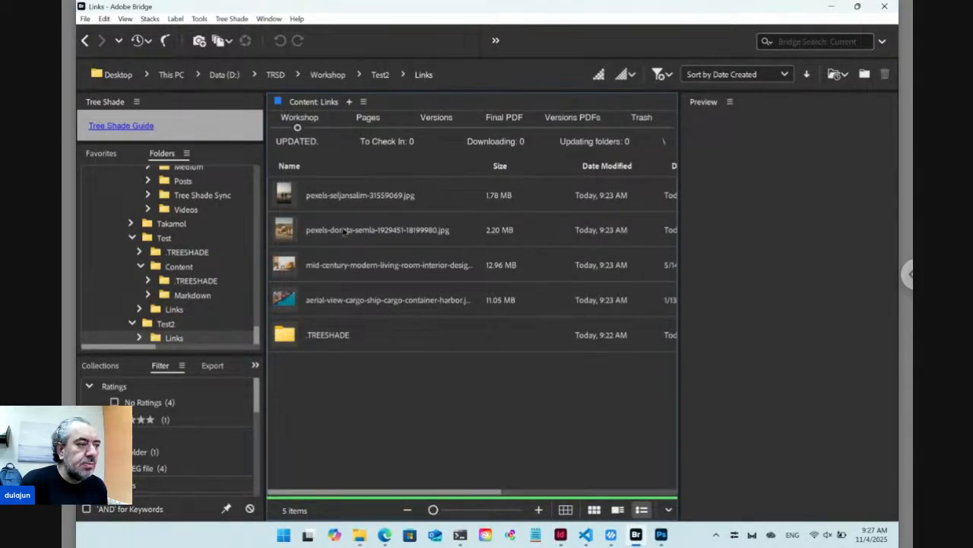
click(594, 509)
click(302, 204)
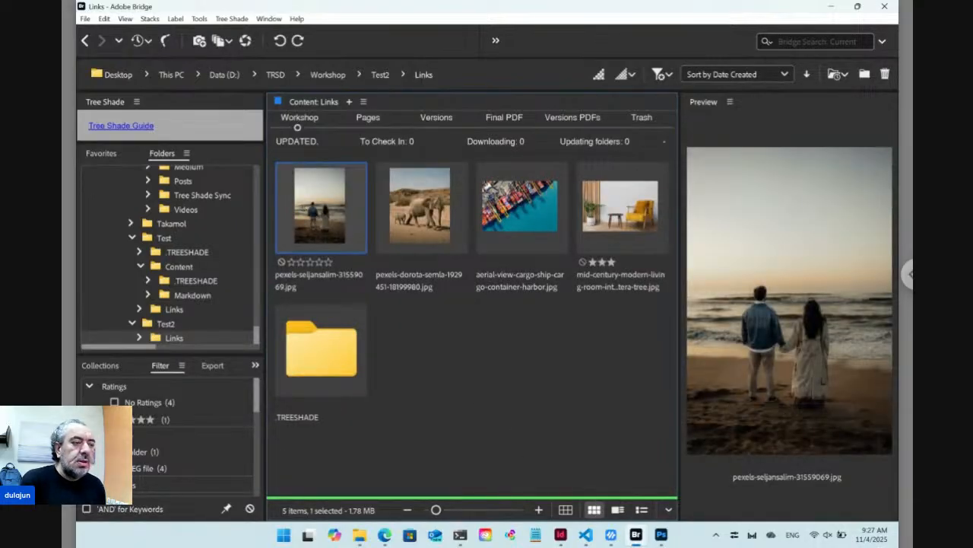
mouse_move(562, 536)
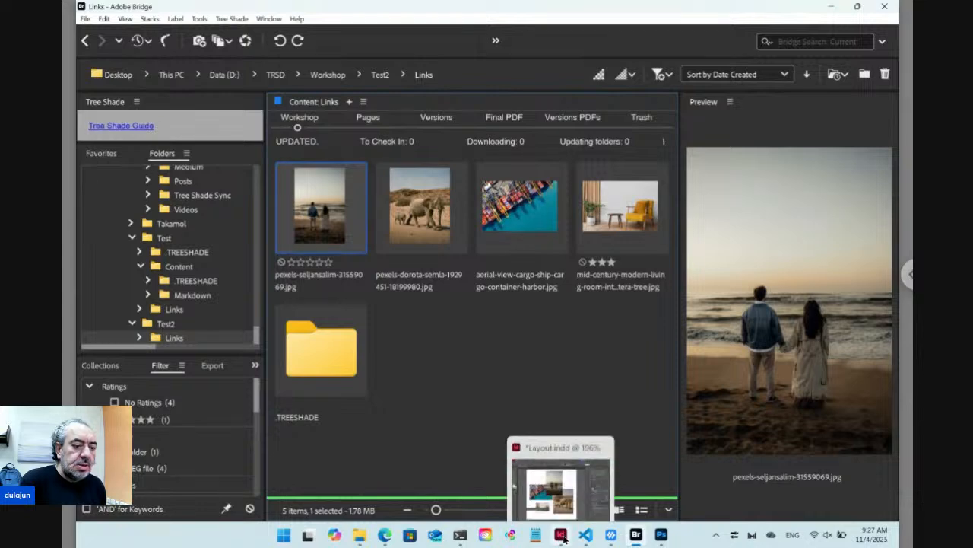
click(562, 536)
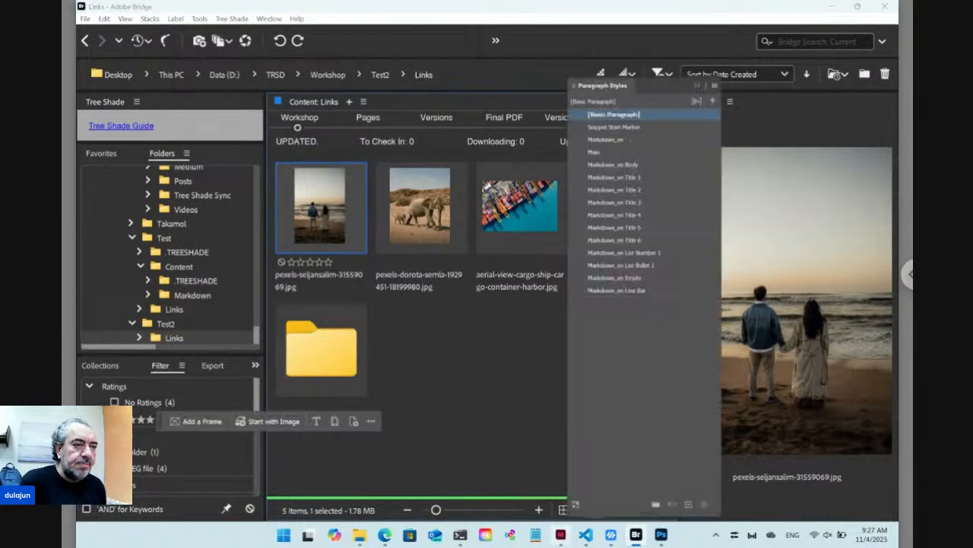
Update the layout's links records with Tree Shade and check the beach couple photo's label in Bridge.
click(420, 11)
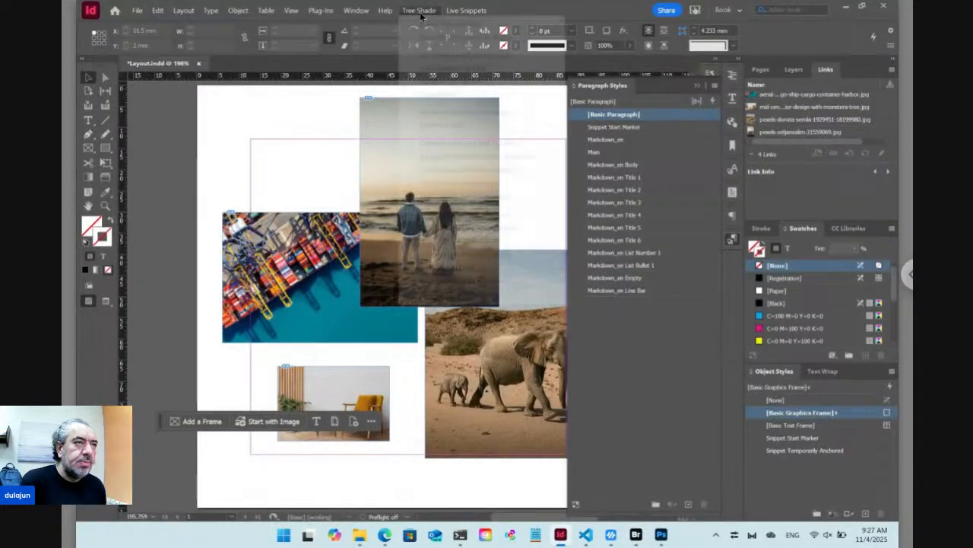
click(449, 81)
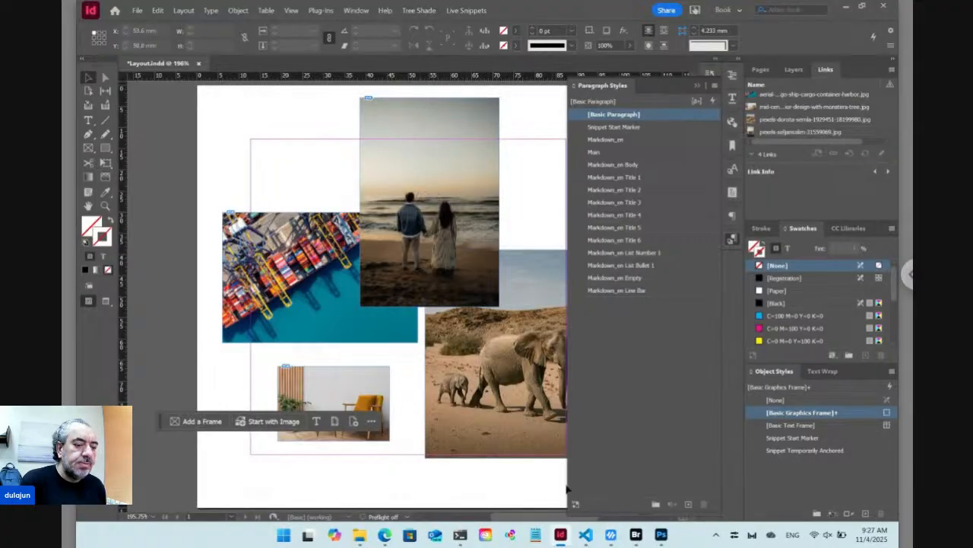
click(643, 537)
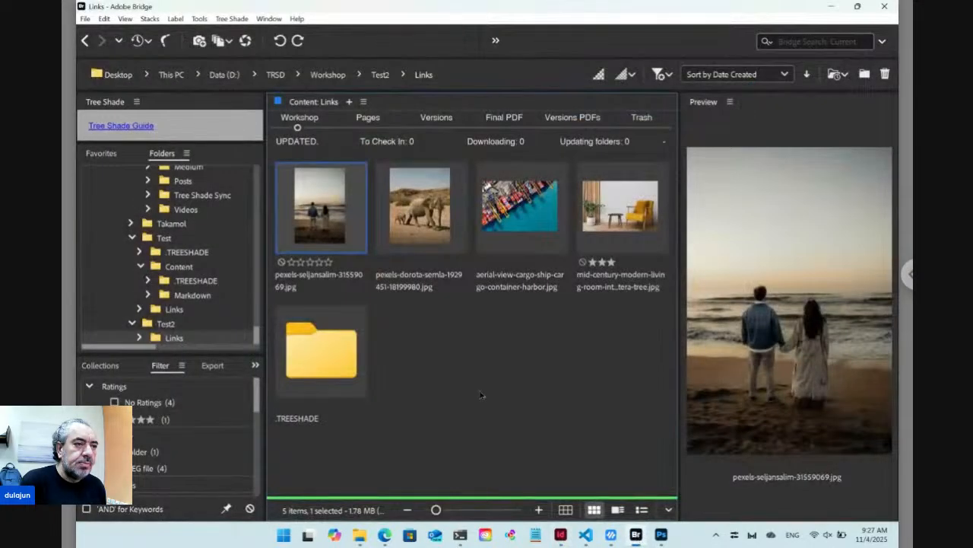
click(429, 217)
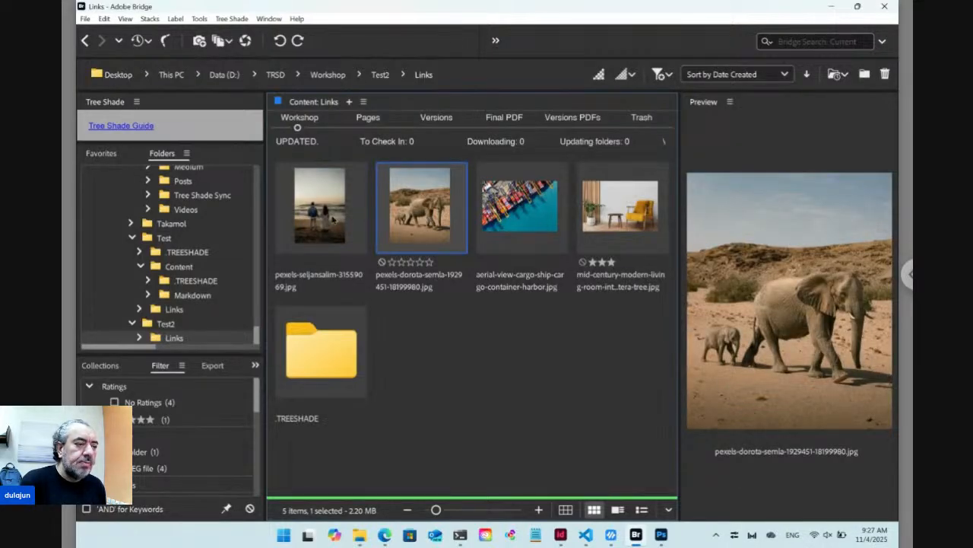
click(333, 219)
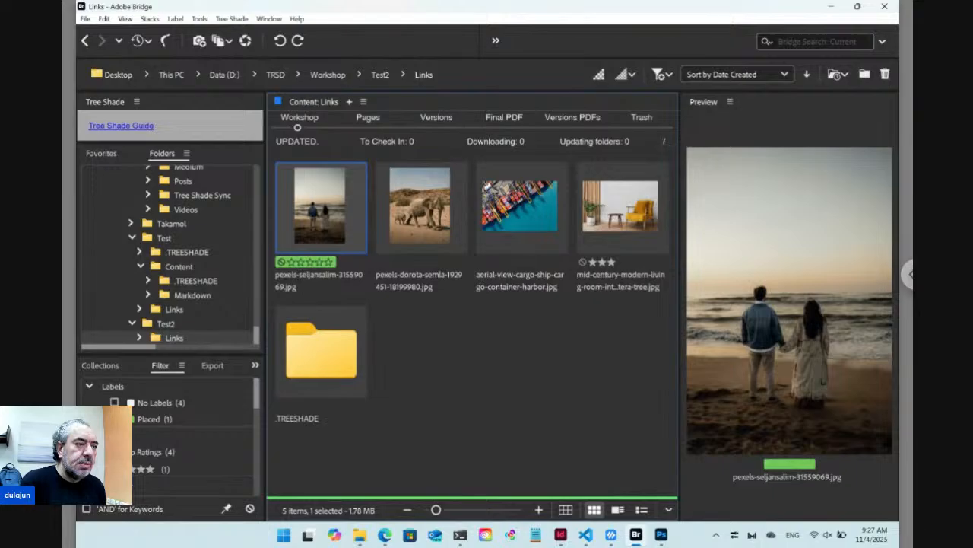
click(308, 262)
key(ctrl+0)
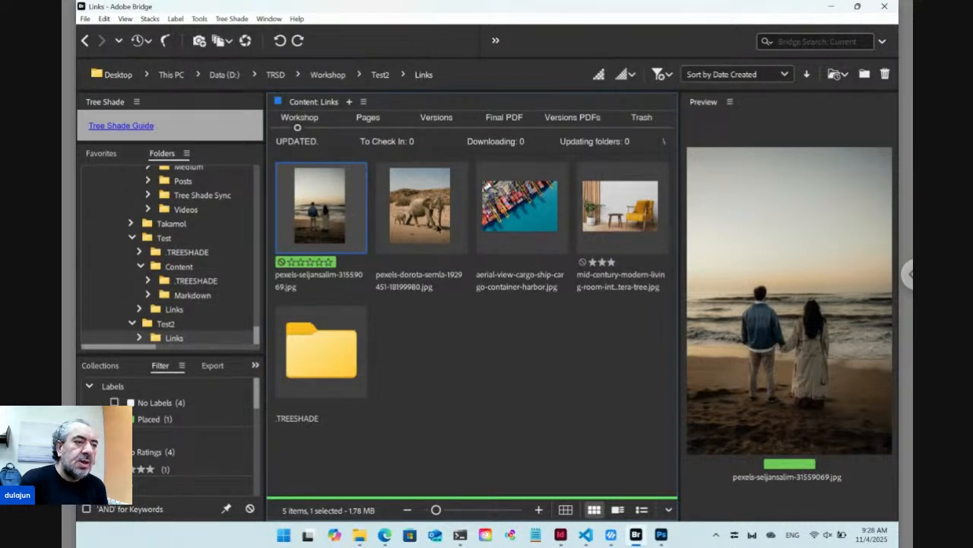
Preview the elephant photo in Bridge and compare it with the link status of the images in the InDesign layout.
click(438, 215)
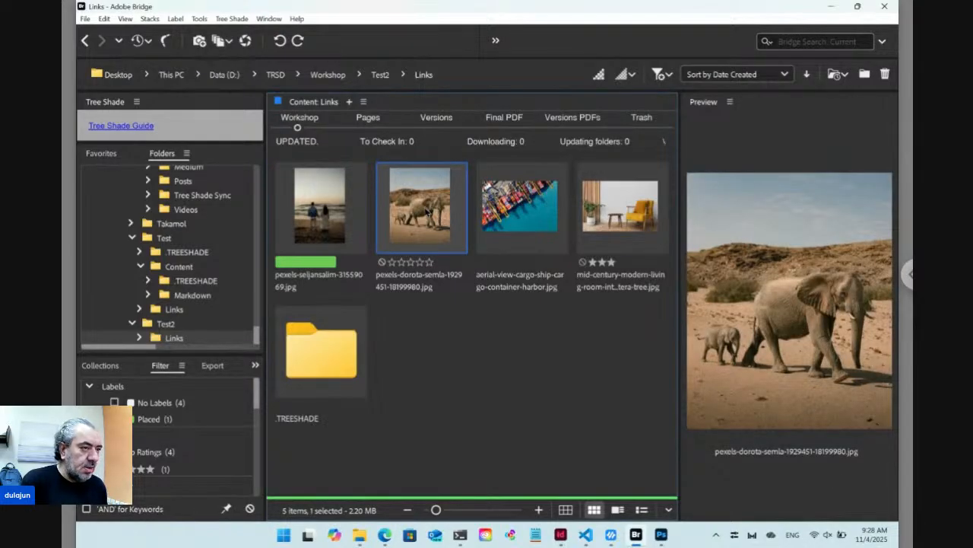
drag(427, 212, 479, 336)
key(alt+Tab)
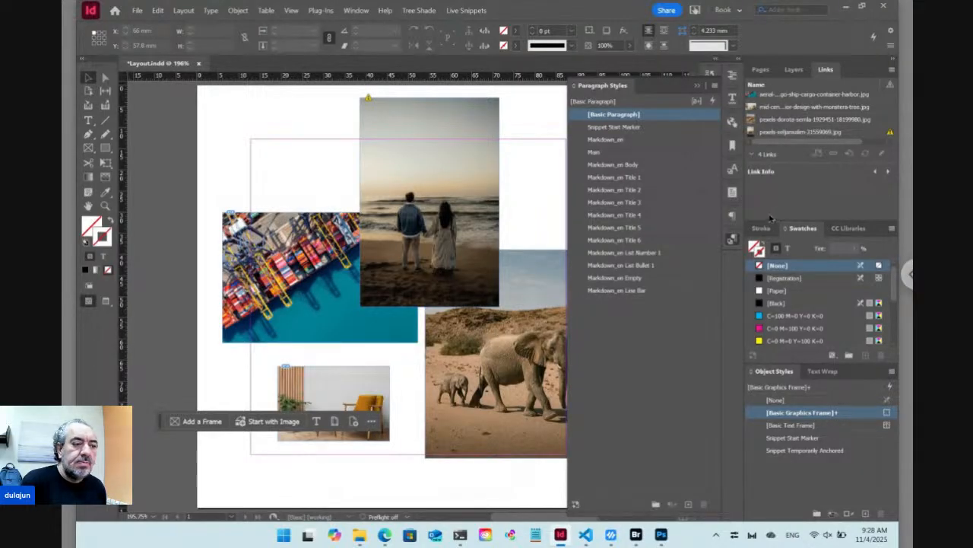
click(636, 535)
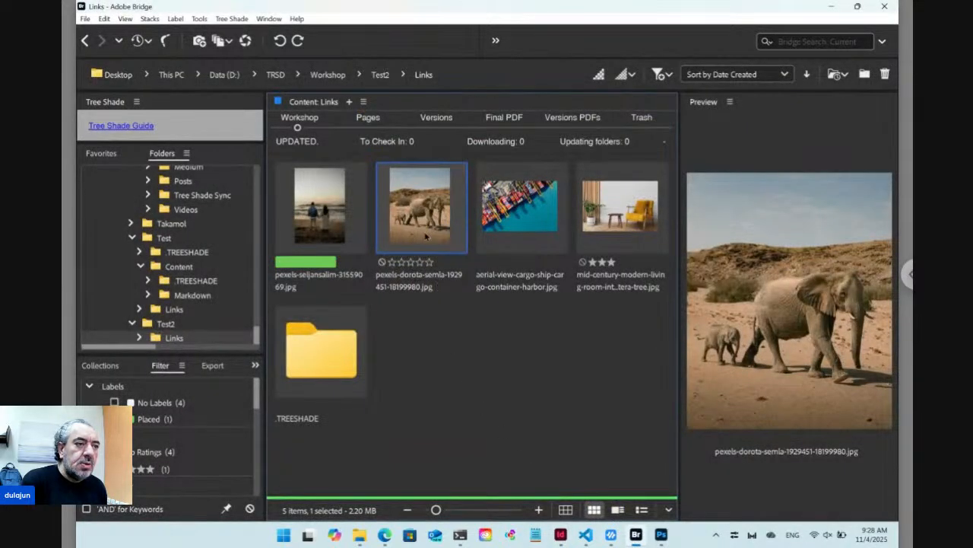
click(564, 537)
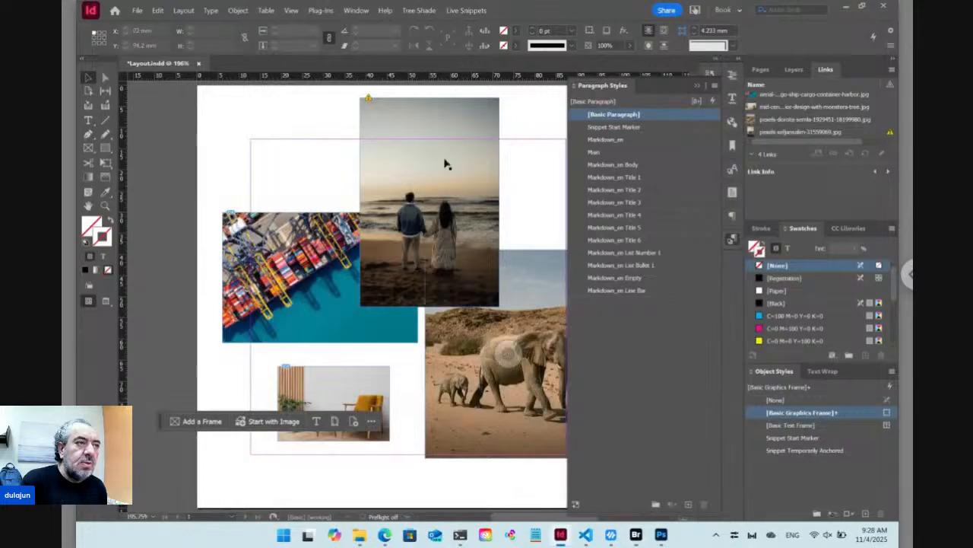
Enable Tree Shade's Auto Update Links Records and update the modified beach couple photo link.
click(426, 12)
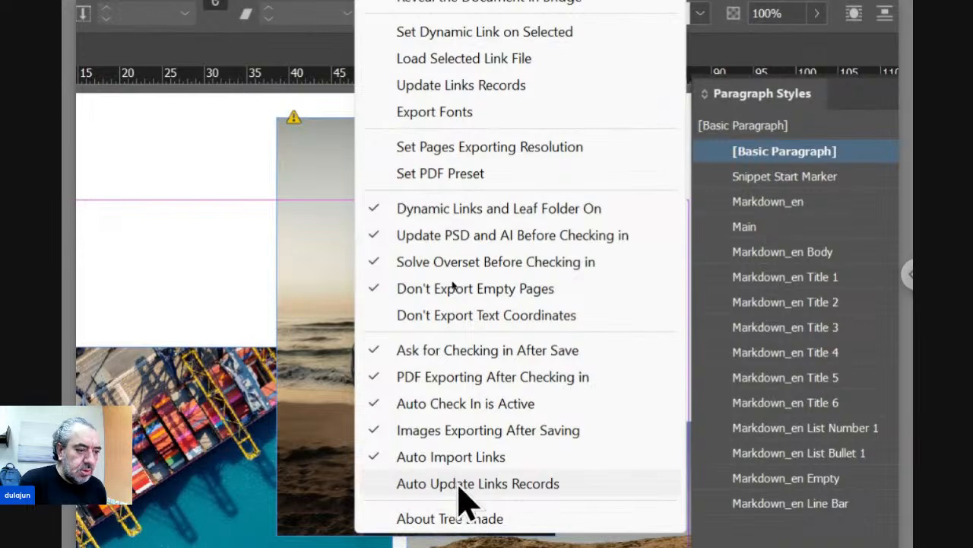
click(463, 484)
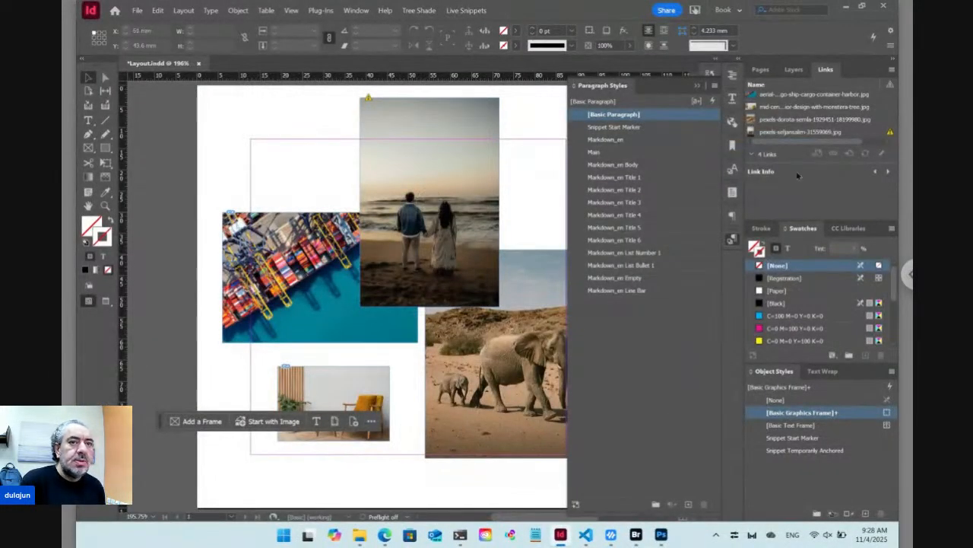
click(804, 132)
click(866, 155)
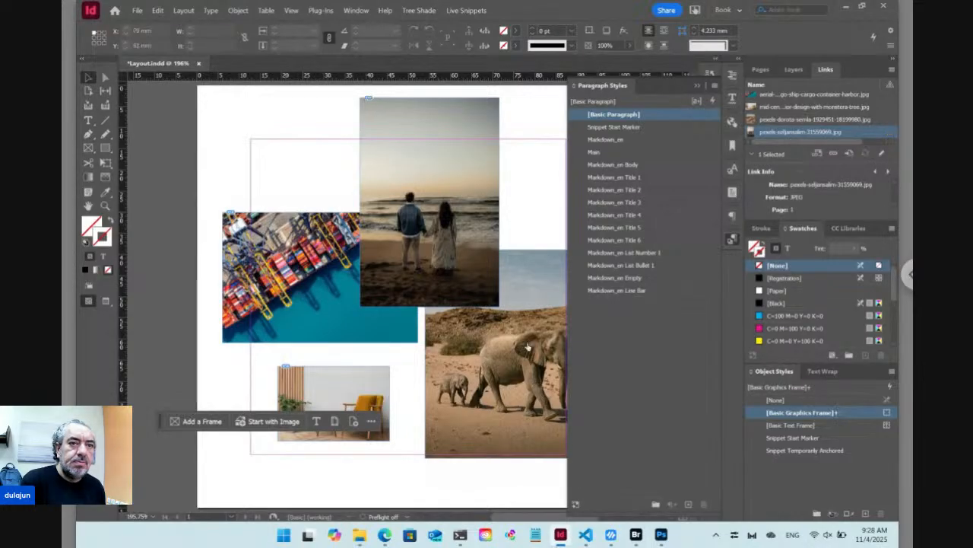
Switch to Bridge and examine the labels of the elephant and container harbor photos.
click(636, 535)
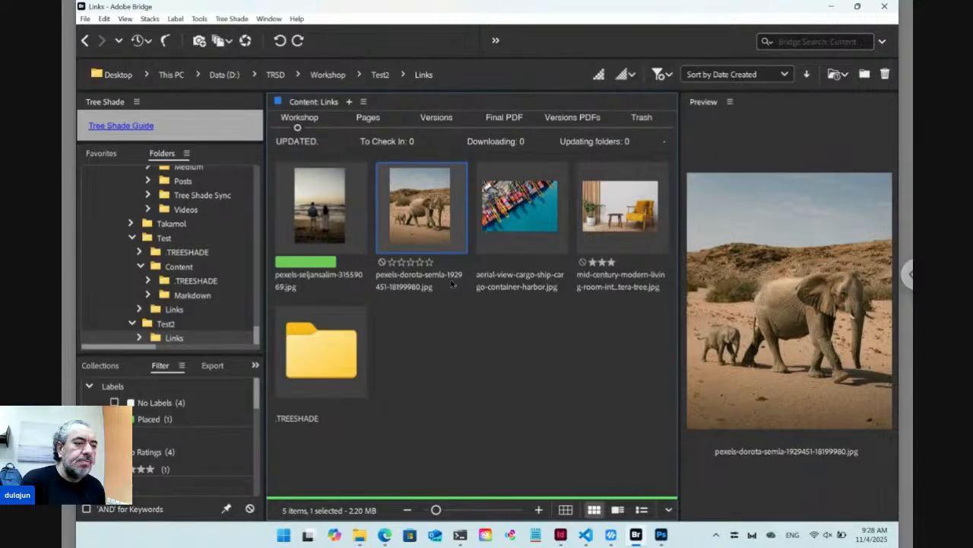
click(453, 356)
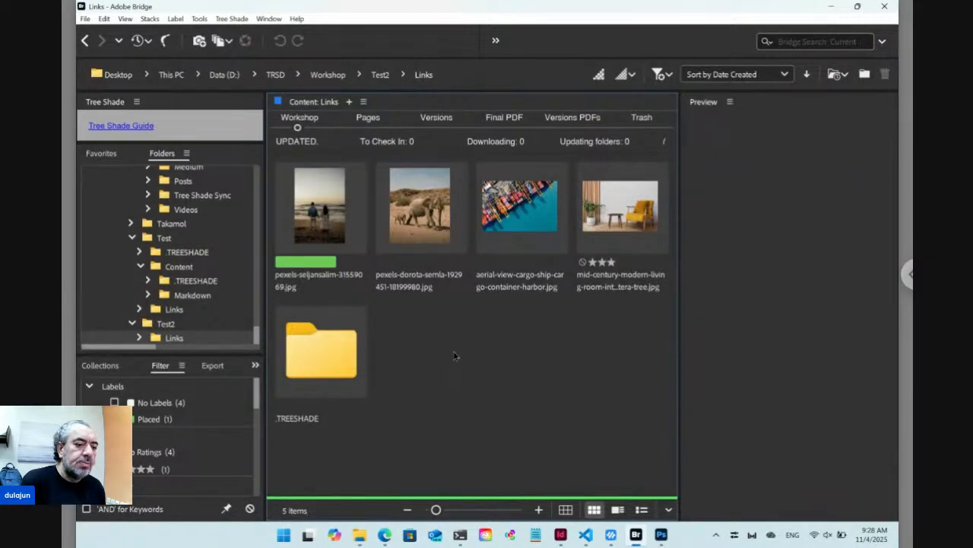
click(440, 228)
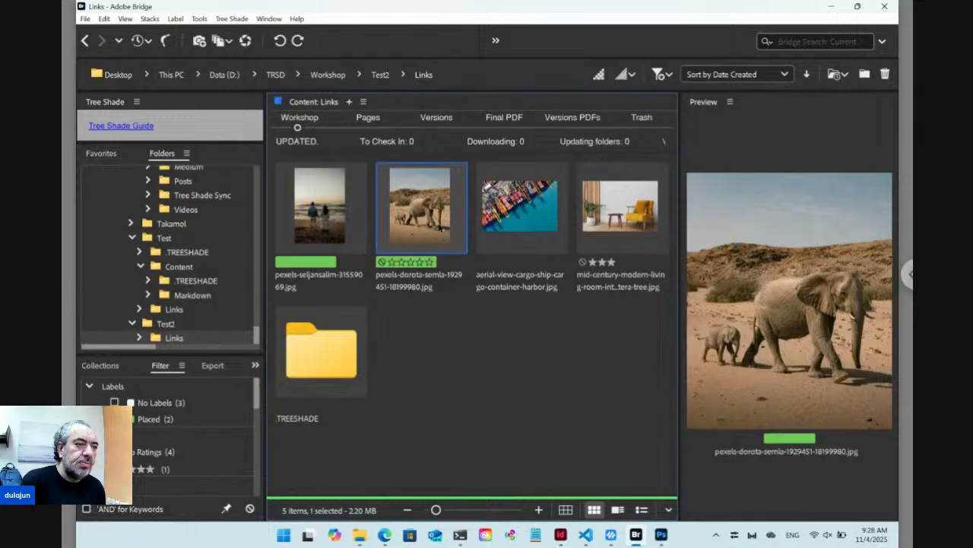
click(546, 225)
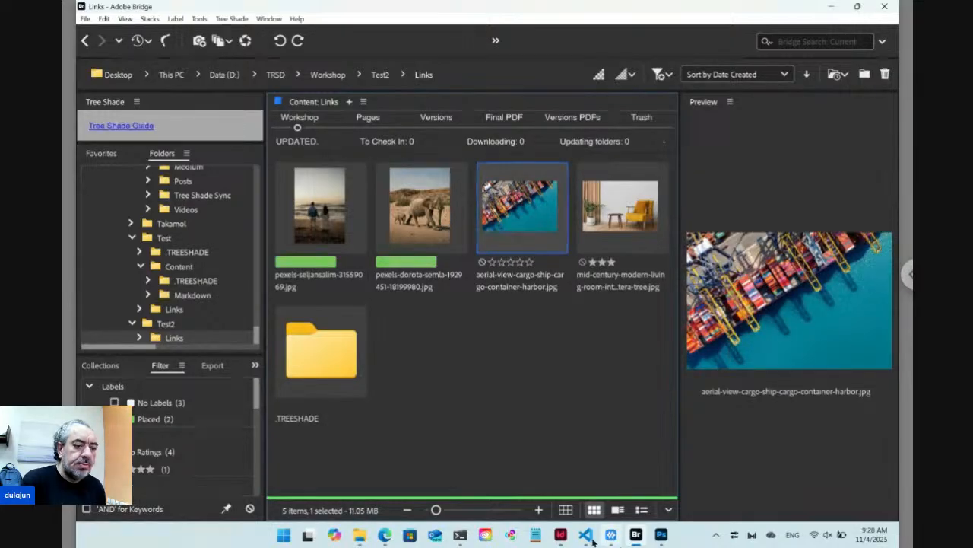
Delete the elephant photo from the InDesign layout and check its label in Bridge.
click(562, 537)
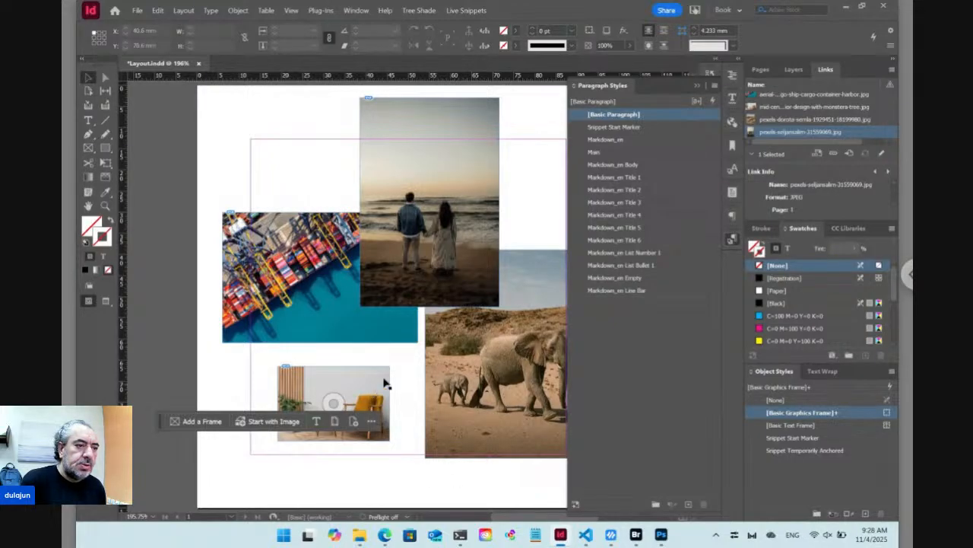
click(477, 359)
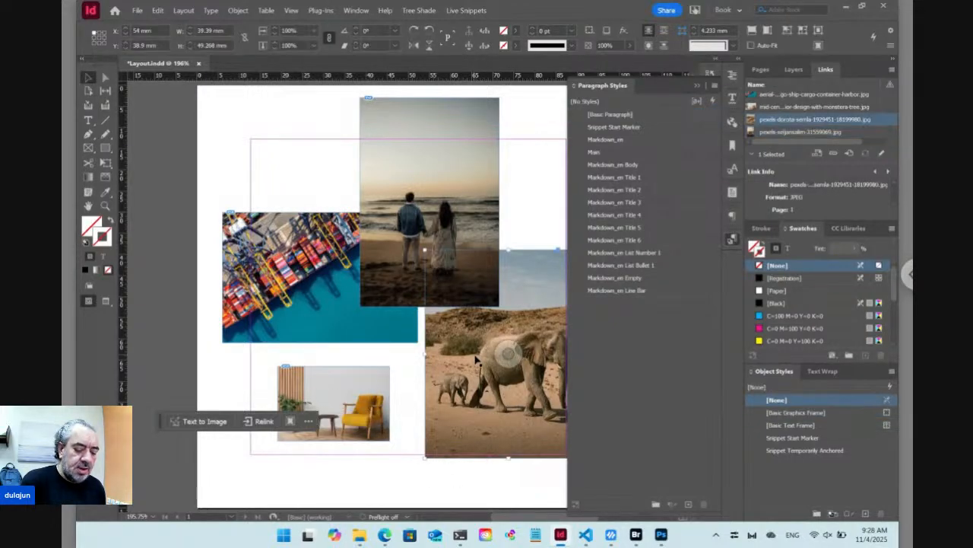
key(Delete)
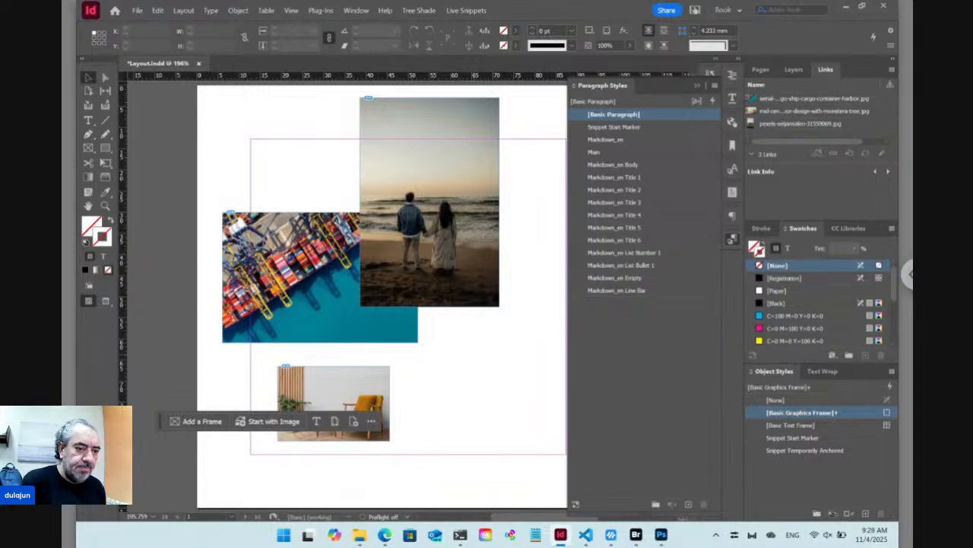
mouse_move(637, 536)
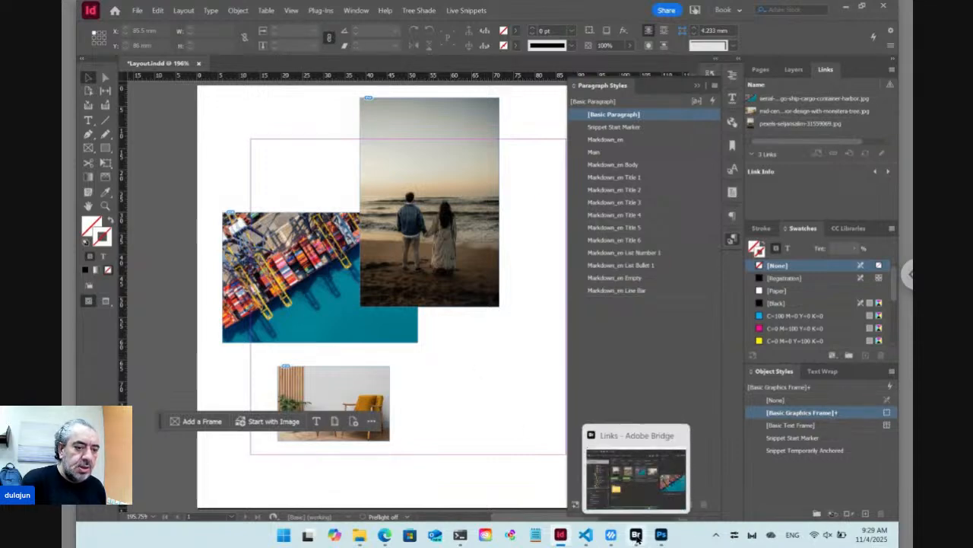
click(637, 536)
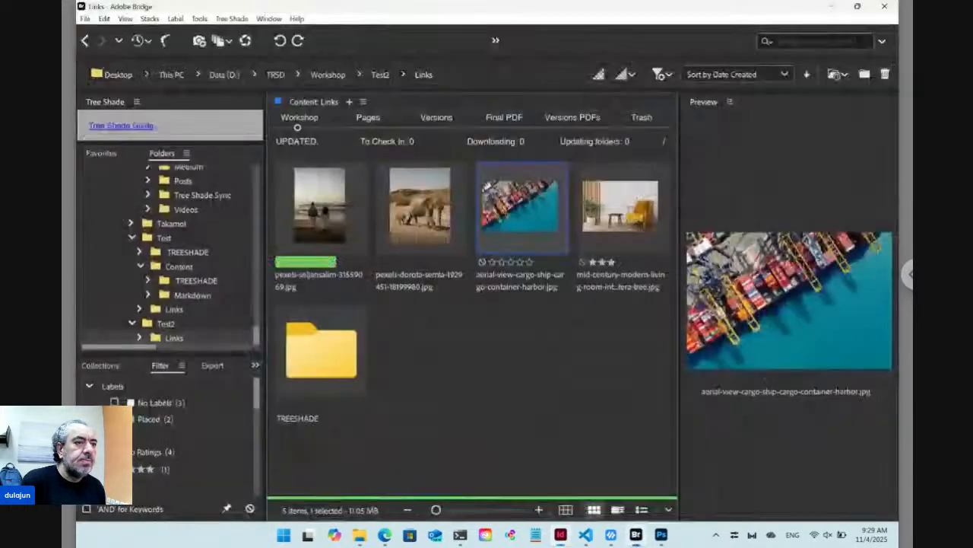
click(438, 273)
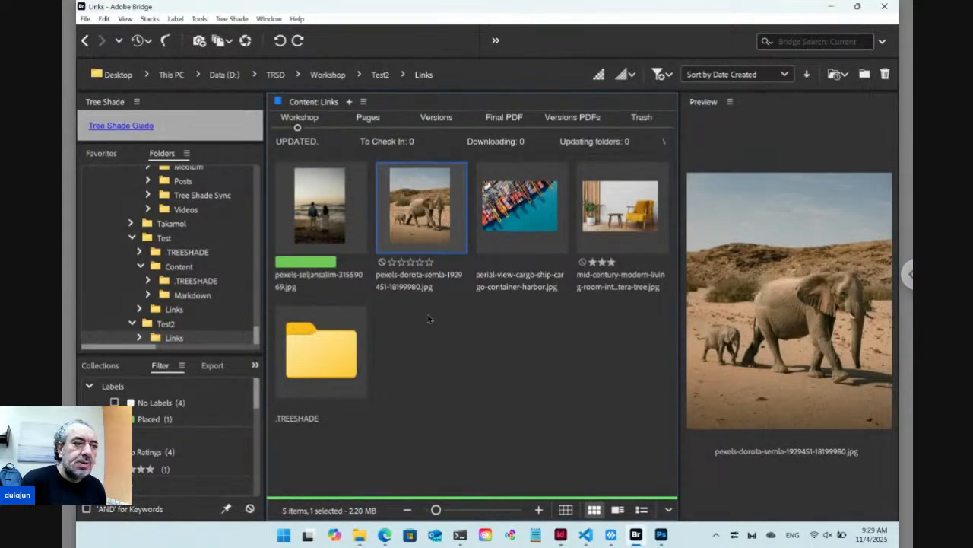
Return to InDesign and delete the container harbor and armchair photos from the page together.
click(560, 536)
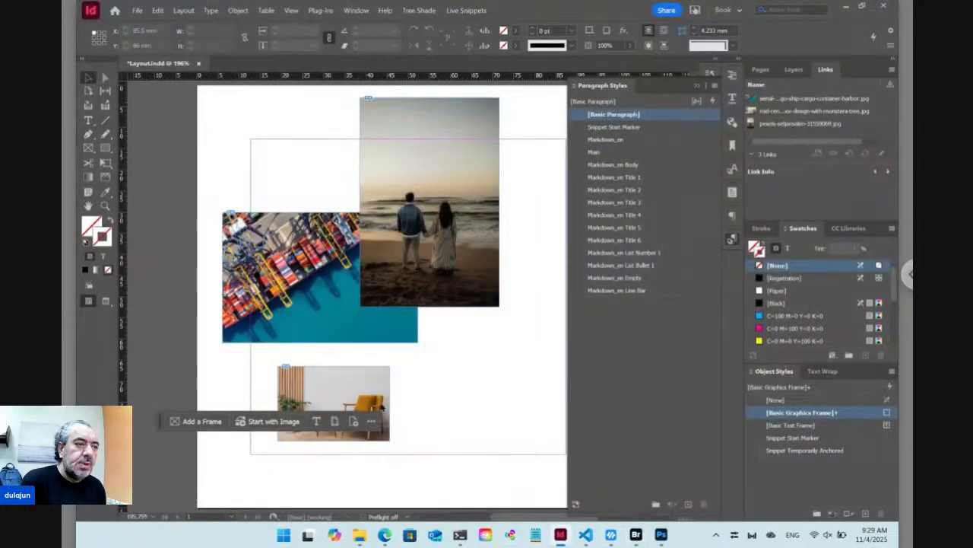
click(335, 381)
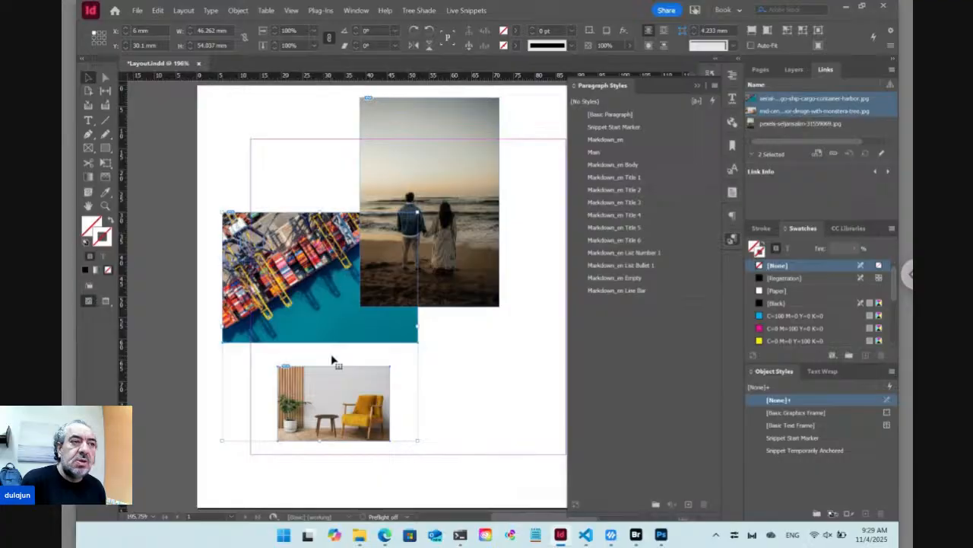
key(Delete)
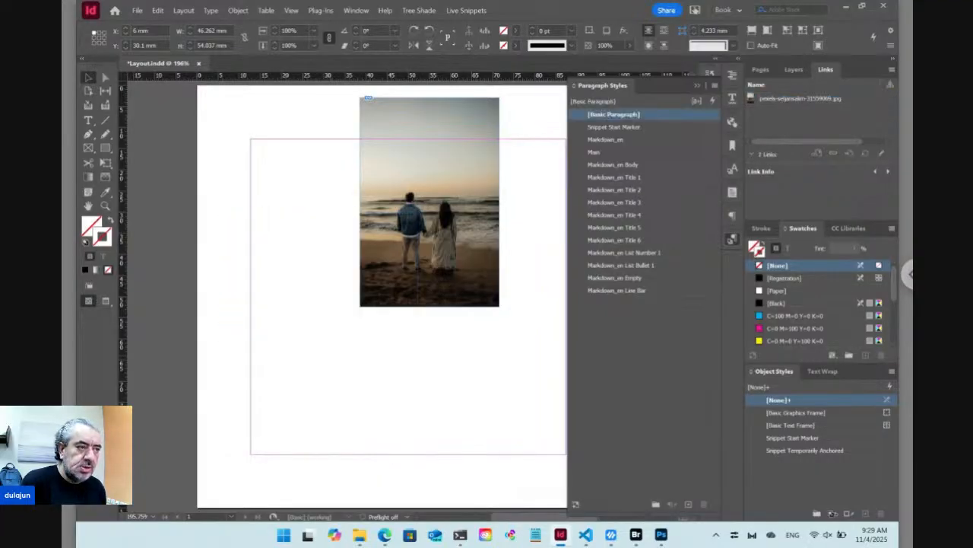
Place the armchair photo from Bridge's Links folder onto the InDesign page, about 46.6 by 31 mm, overlapping the beach couple photo.
click(636, 535)
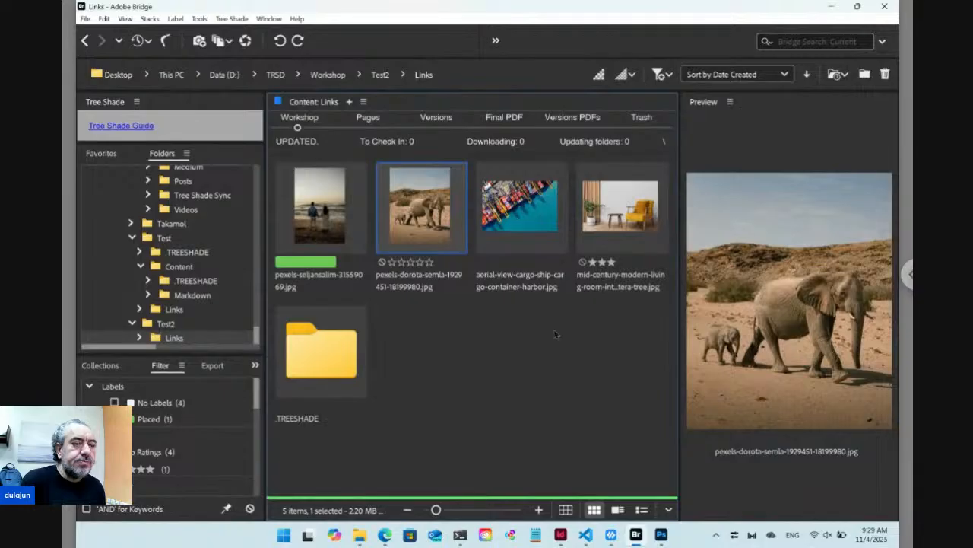
click(613, 215)
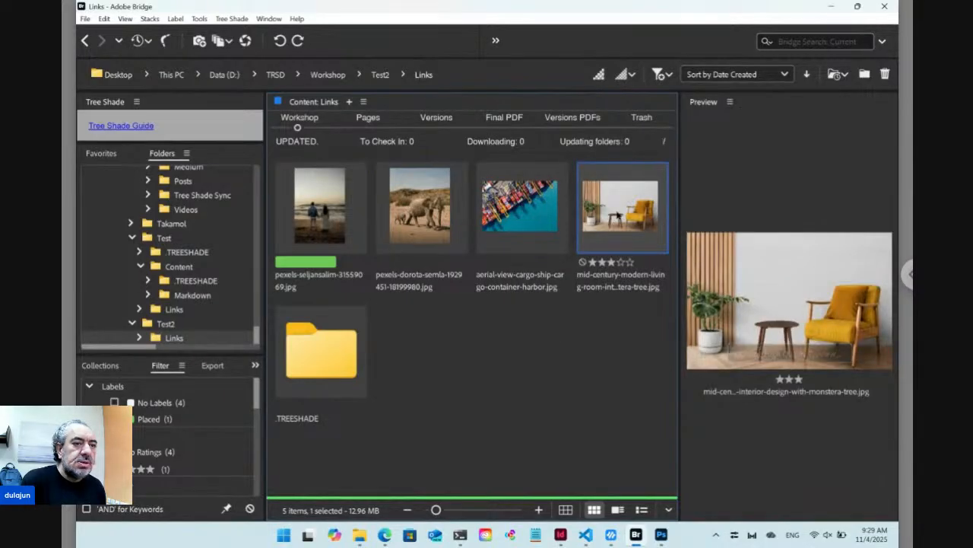
drag(617, 216, 335, 332)
key(alt+Tab)
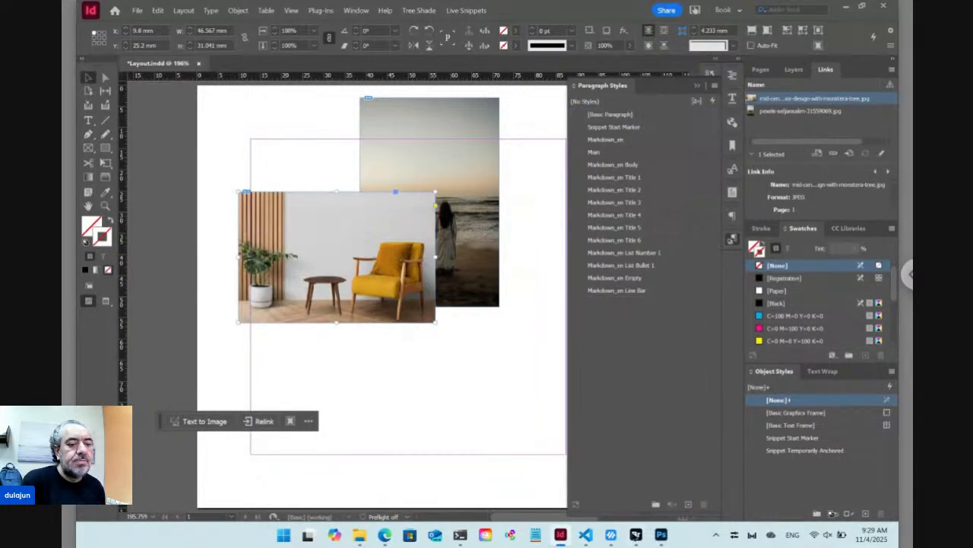
Refresh the Links folder in Bridge, check the armchair photo's label, and switch back to InDesign.
click(638, 537)
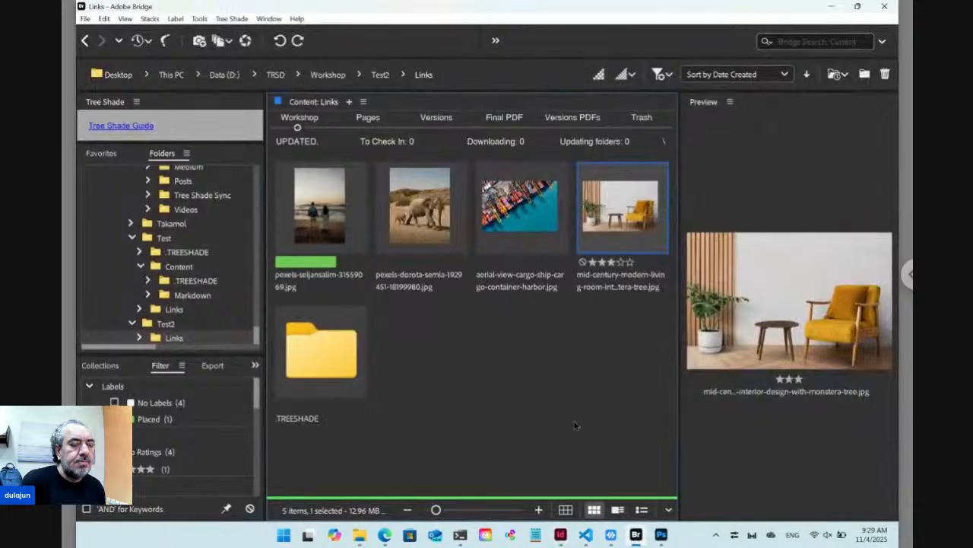
key(Left)
key(Right)
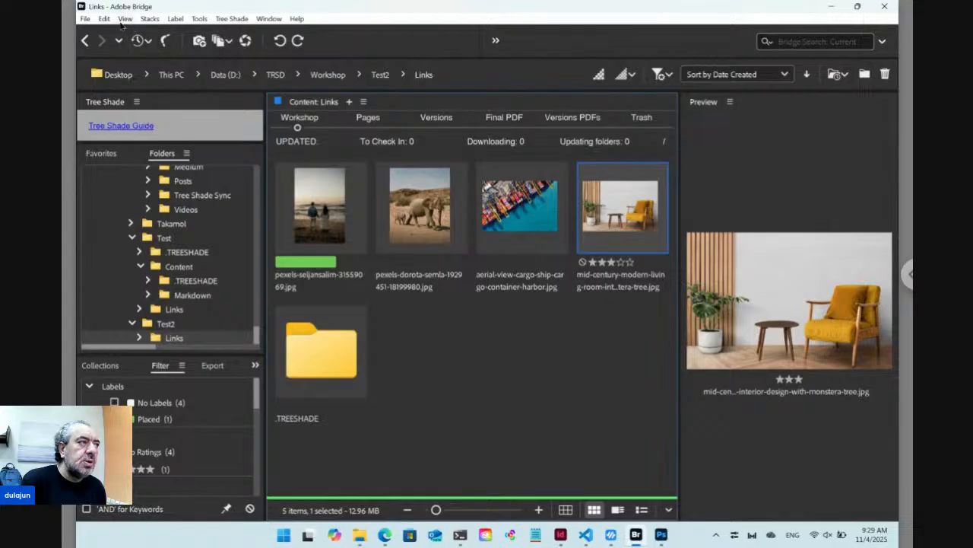
click(125, 19)
click(159, 257)
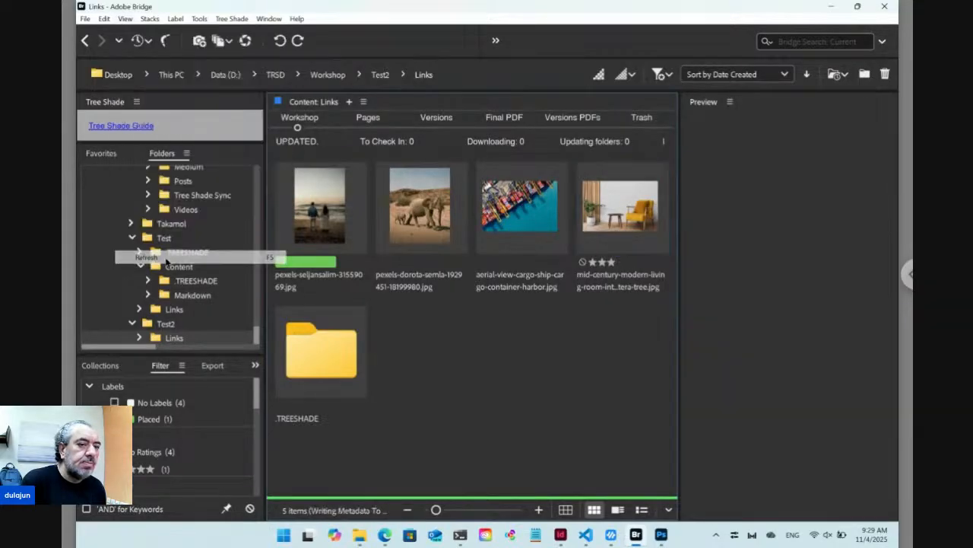
click(645, 220)
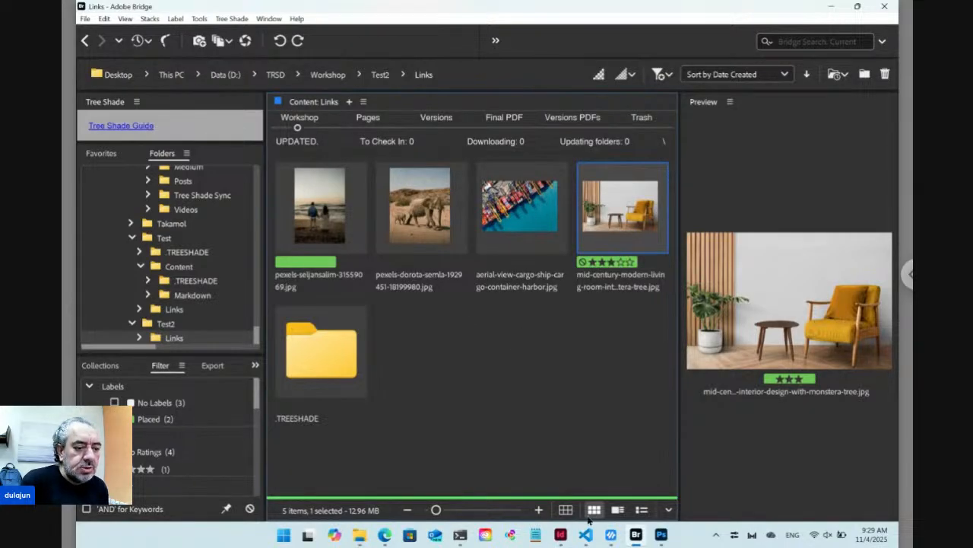
mouse_move(565, 536)
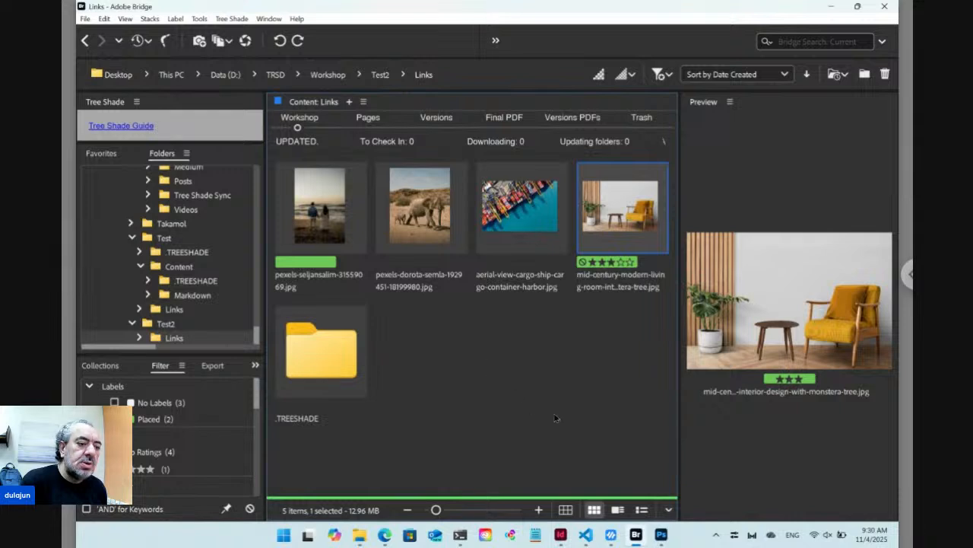
click(561, 535)
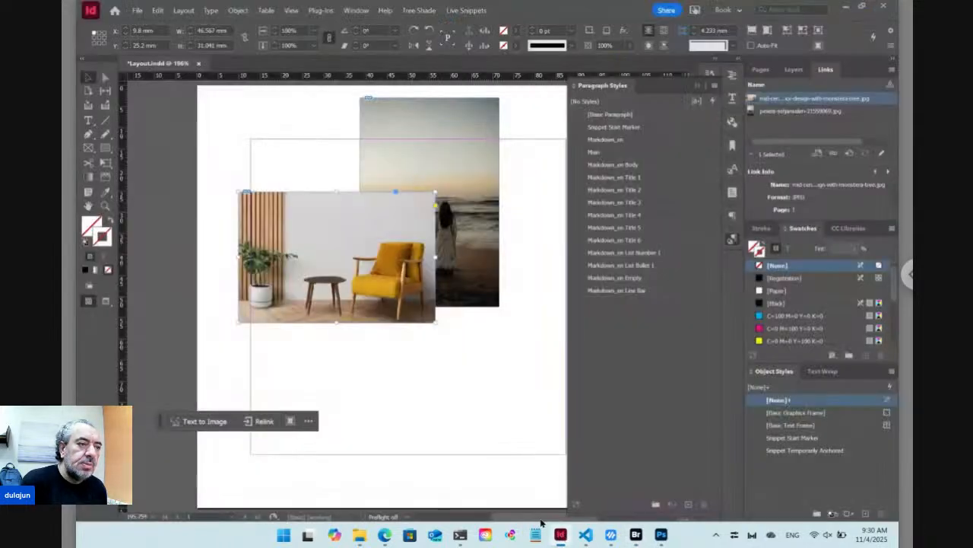
Delete the beach couple photo from the InDesign page, and refresh the Links folder in Bridge to check its label.
click(477, 253)
key(Delete)
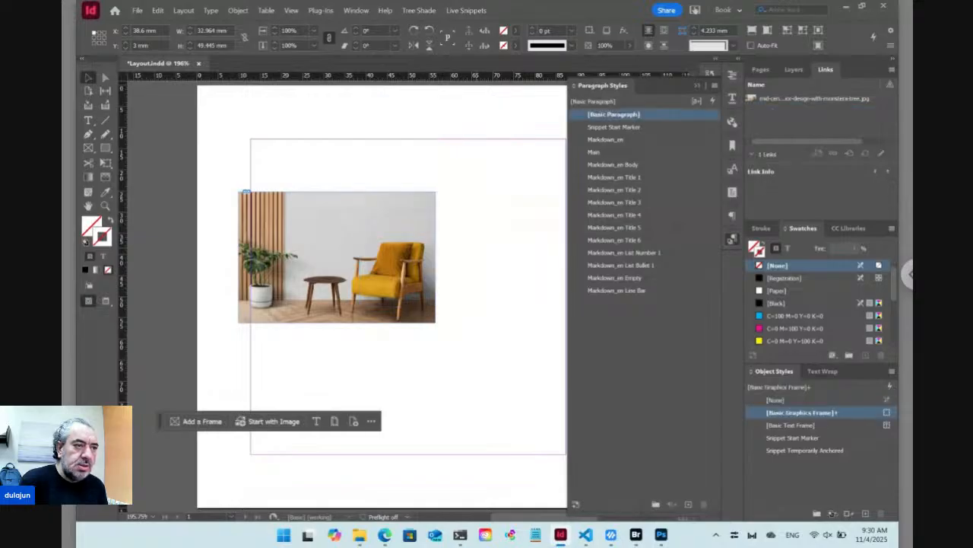
click(637, 537)
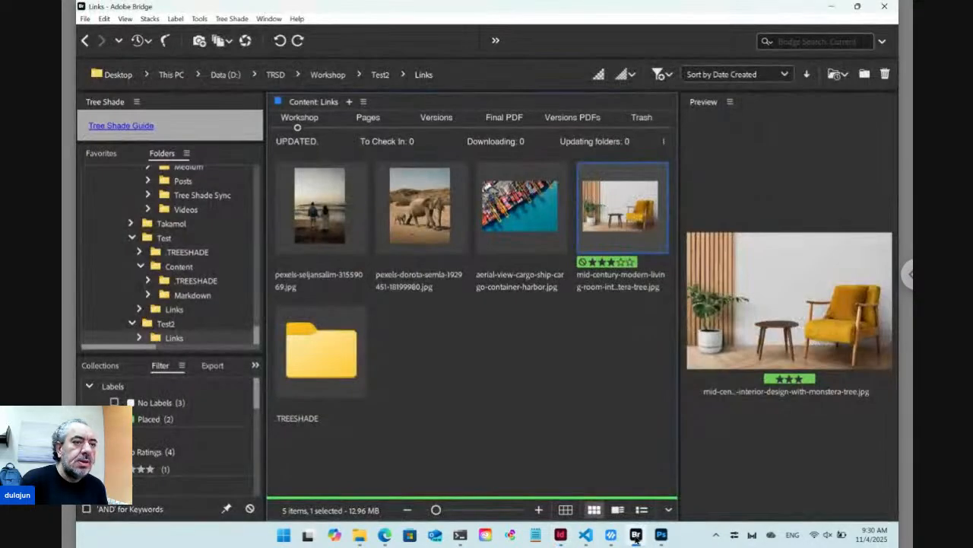
click(125, 18)
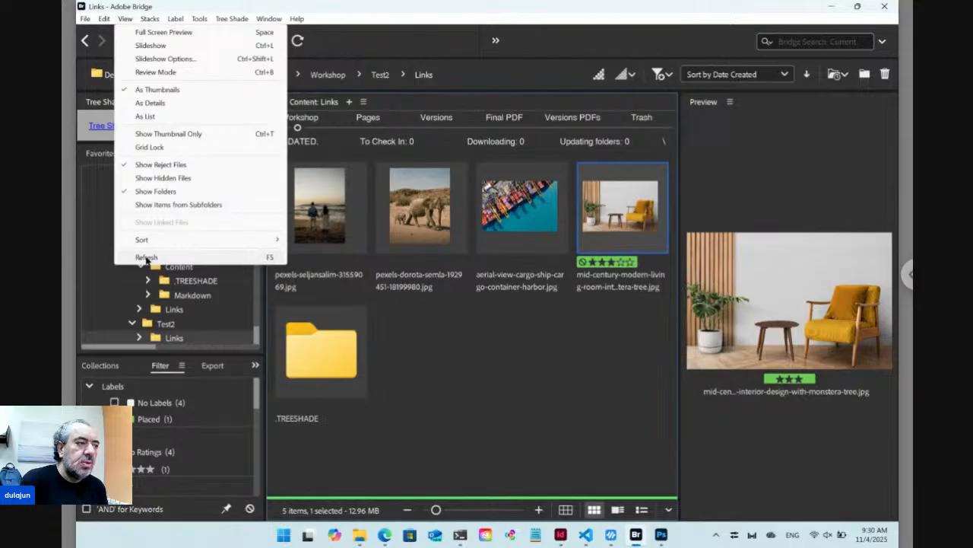
click(260, 263)
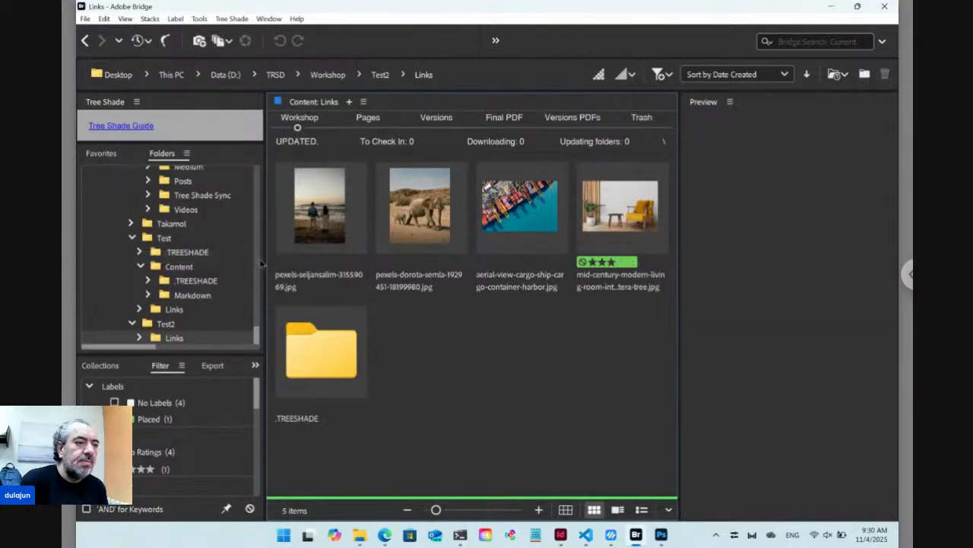
click(319, 223)
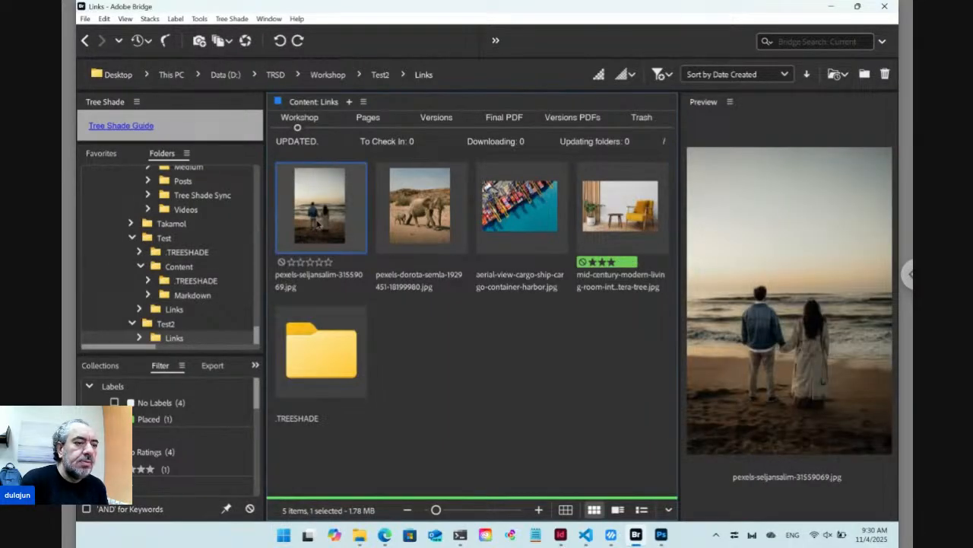
Place the container harbor photo from Bridge onto the InDesign page, about 50.9 by 33.9 mm, overlapping the armchair photo.
click(505, 226)
drag(513, 218, 457, 283)
key(alt+Tab)
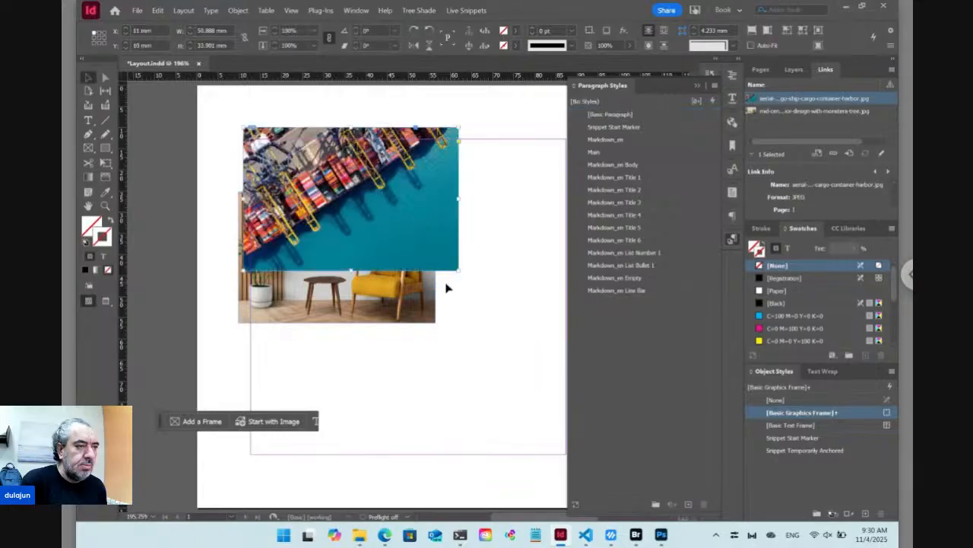
Return to Bridge and check the container harbor photo's label in the Links folder, reselecting it to update the display.
key(alt+Tab)
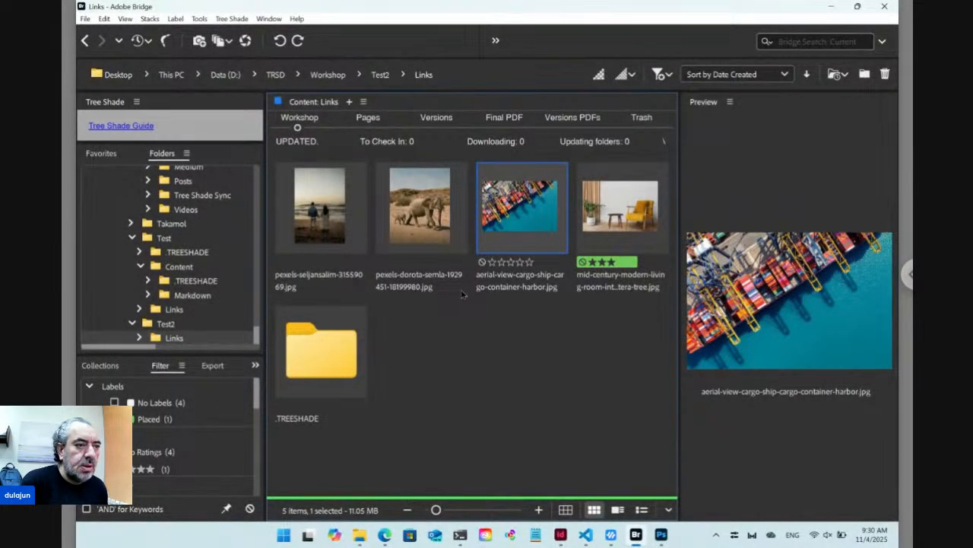
key(Left)
key(Right)
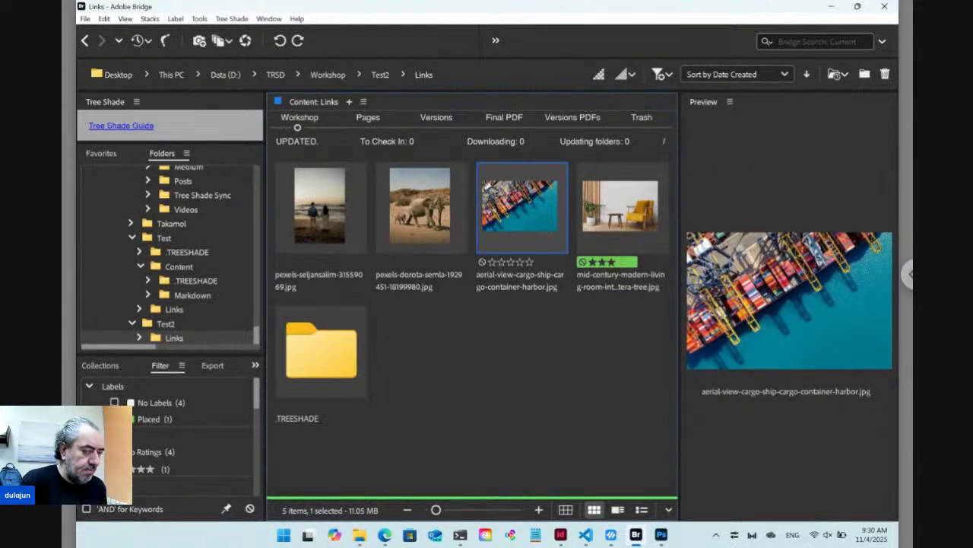
key(Left)
key(Right)
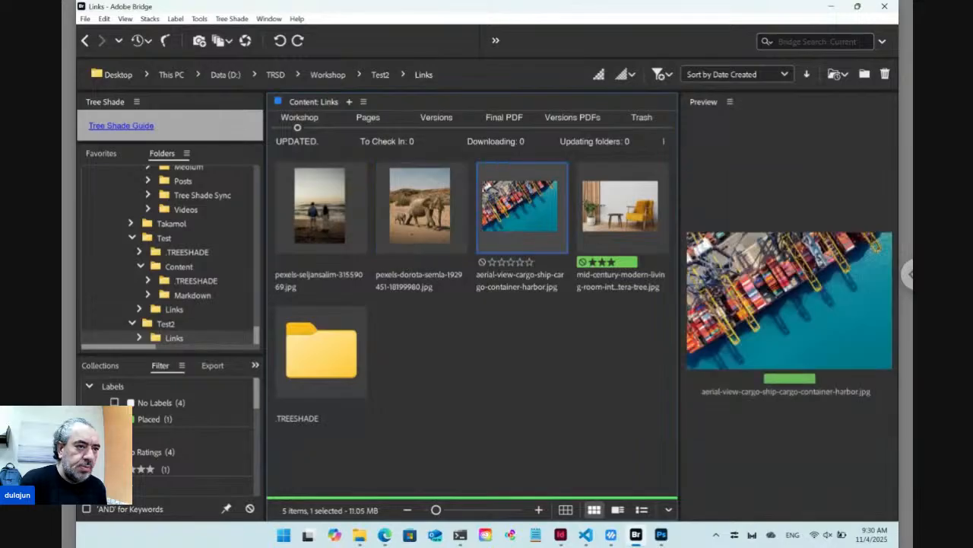
key(Left)
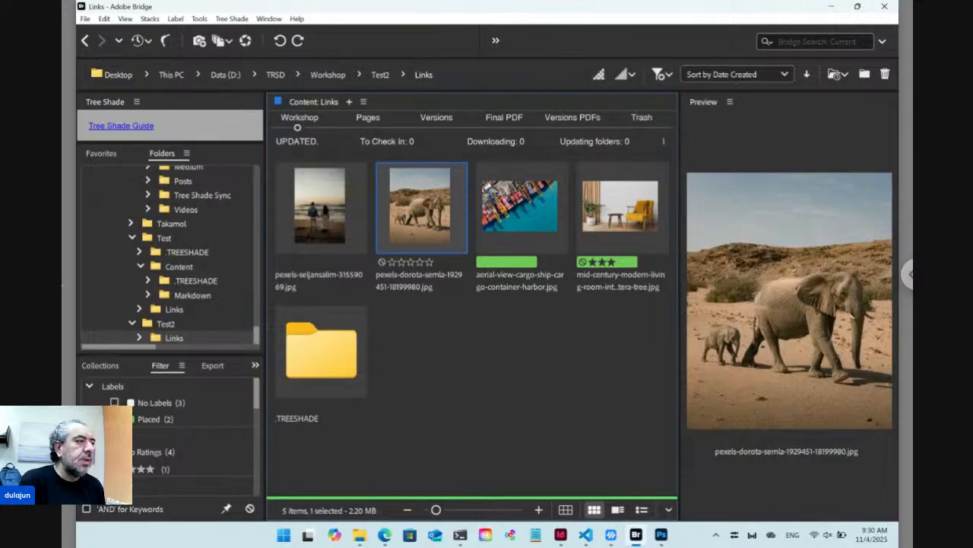
mouse_move(563, 534)
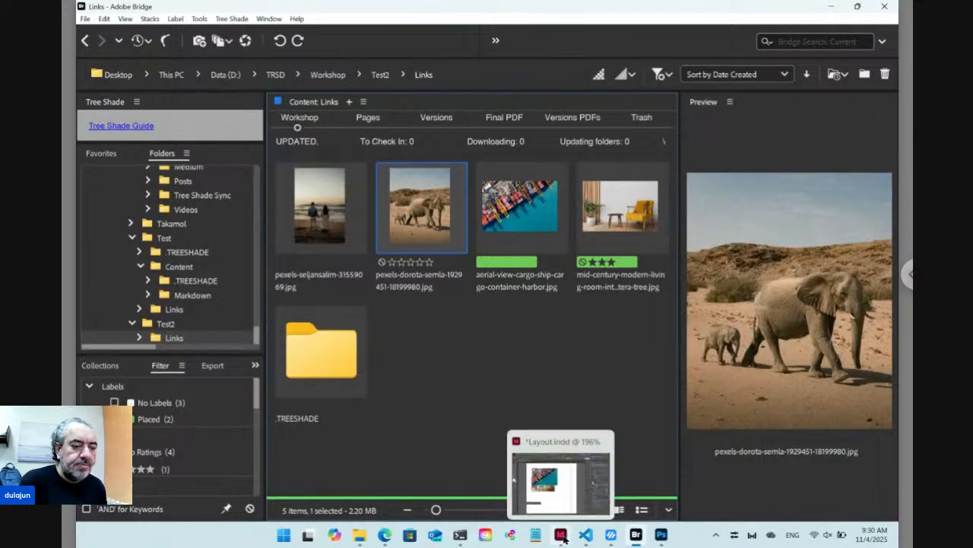
Run Tree Shade's Query Placing Locations on the container harbor photo in Bridge.
click(530, 212)
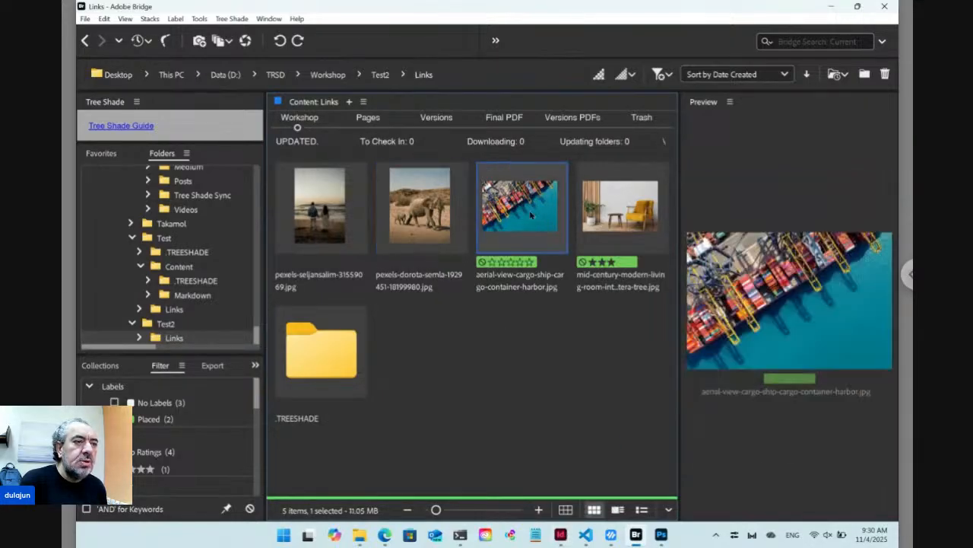
click(232, 18)
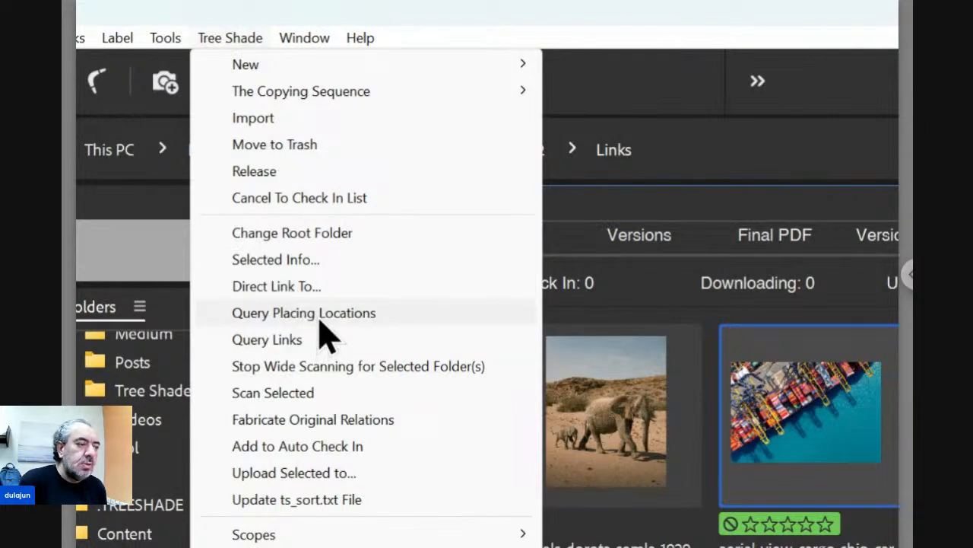
click(320, 323)
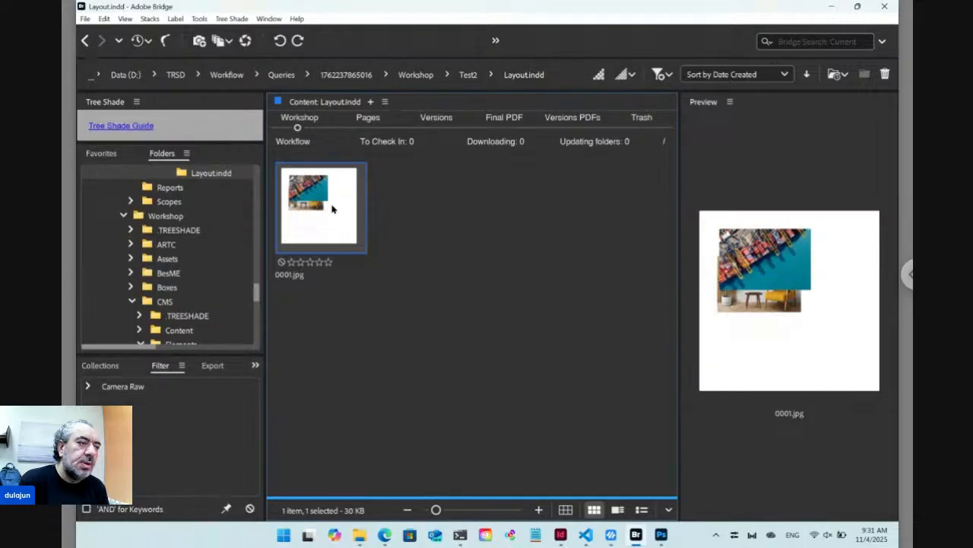
Switch to InDesign and close Layout.indd, saving its changes and declining the check-in.
click(561, 534)
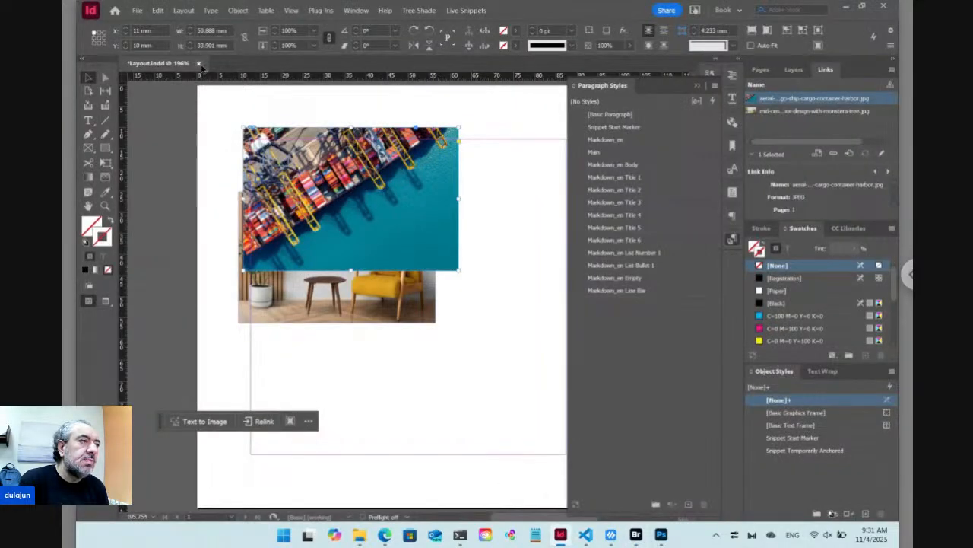
click(199, 63)
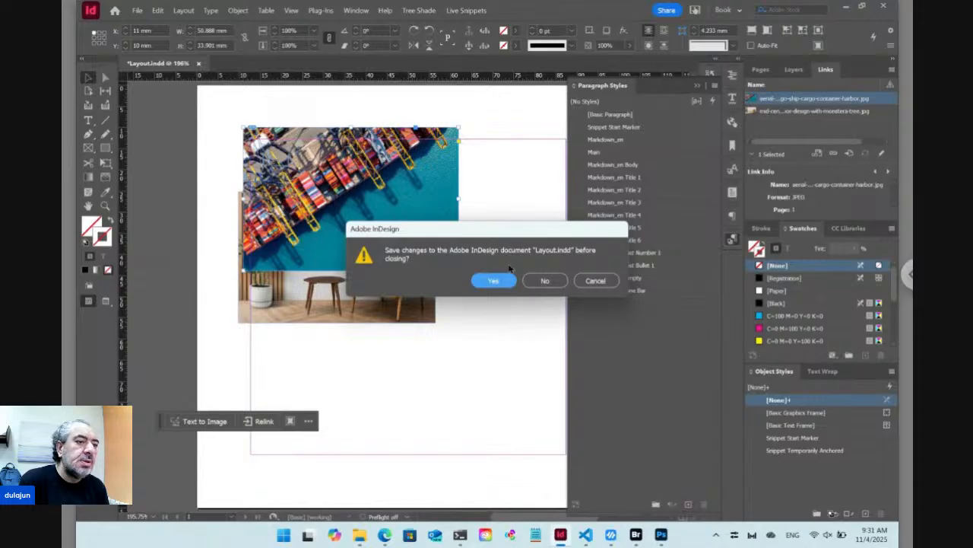
click(501, 281)
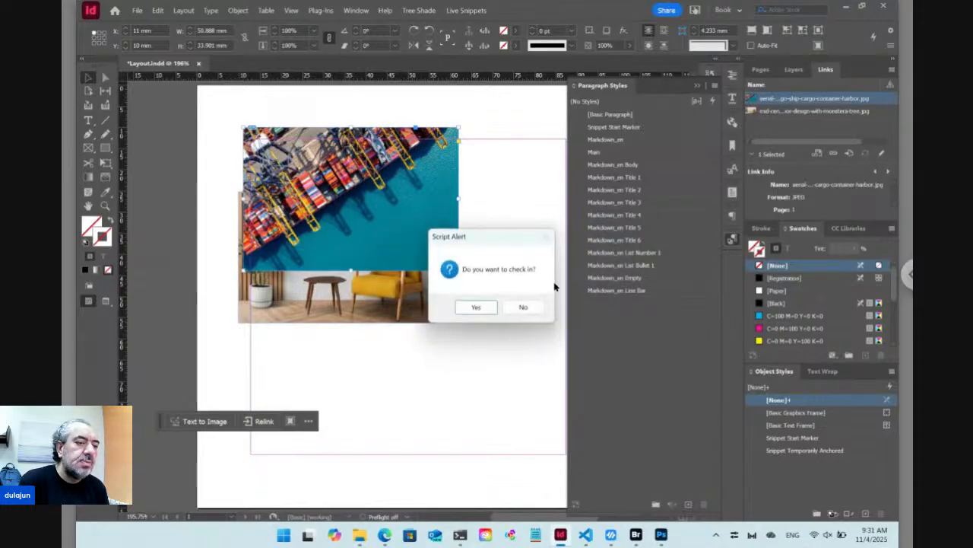
click(541, 308)
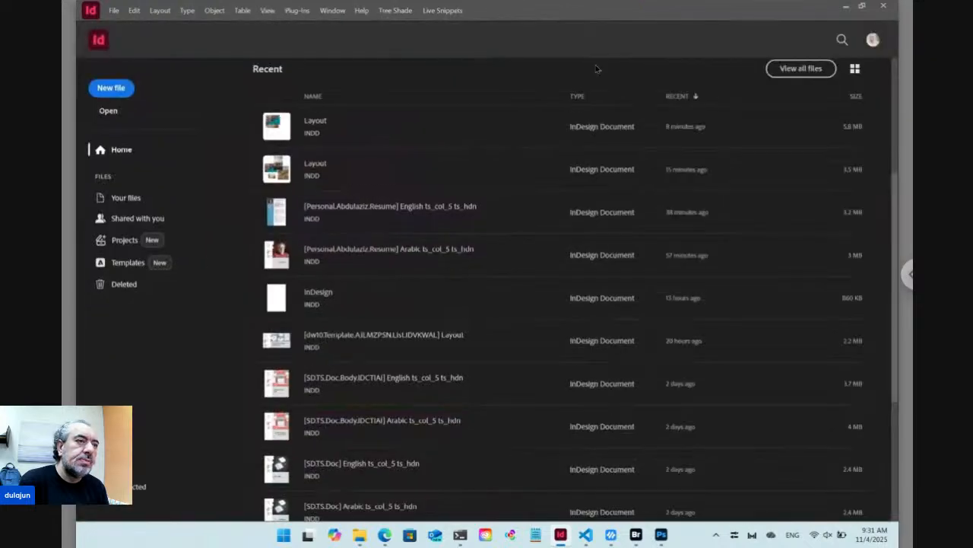
Arrange the InDesign and Bridge windows side by side and select the 0001.jpg page preview in Bridge.
drag(528, 14, 357, 44)
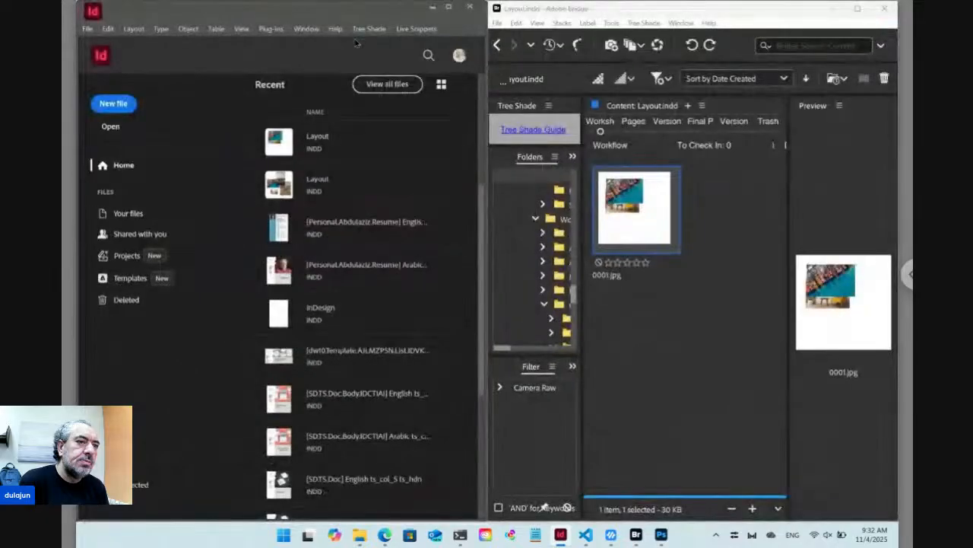
click(696, 332)
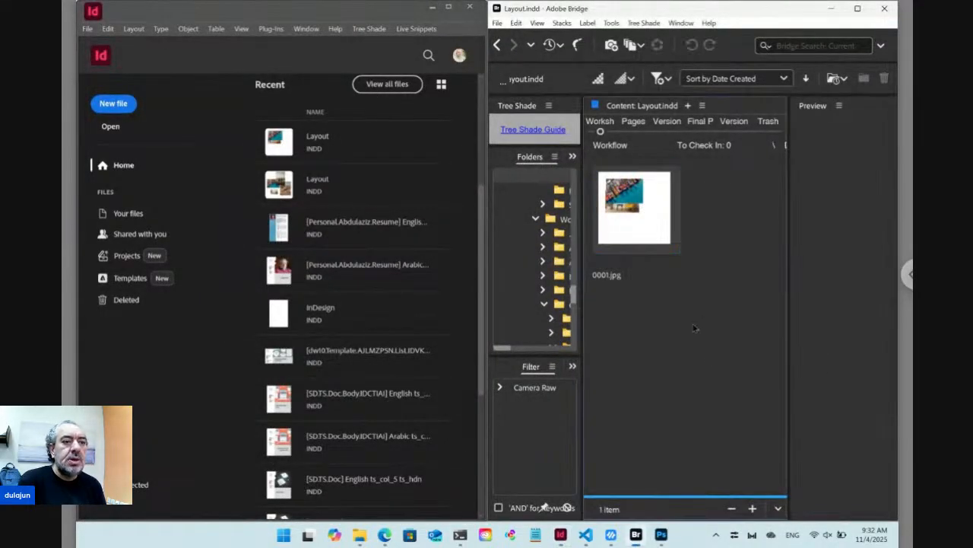
click(640, 222)
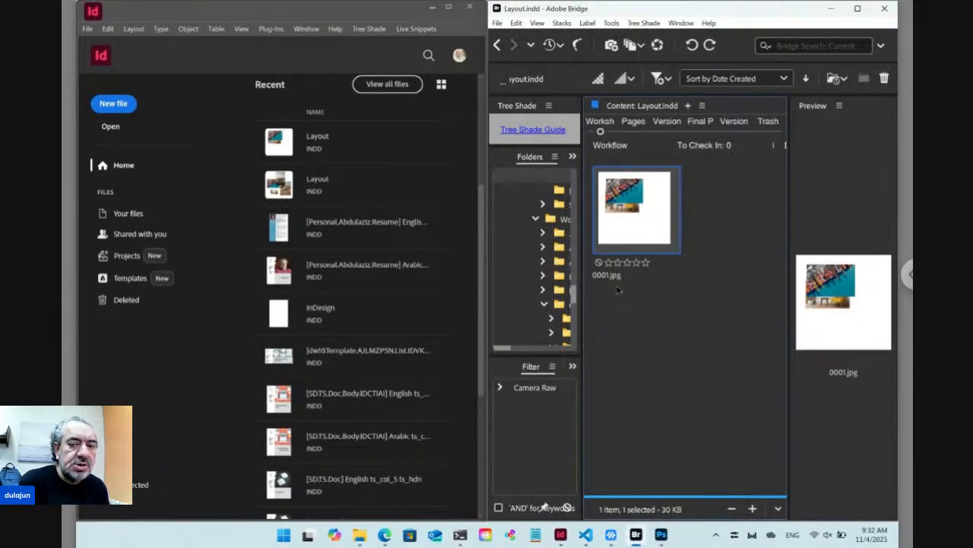